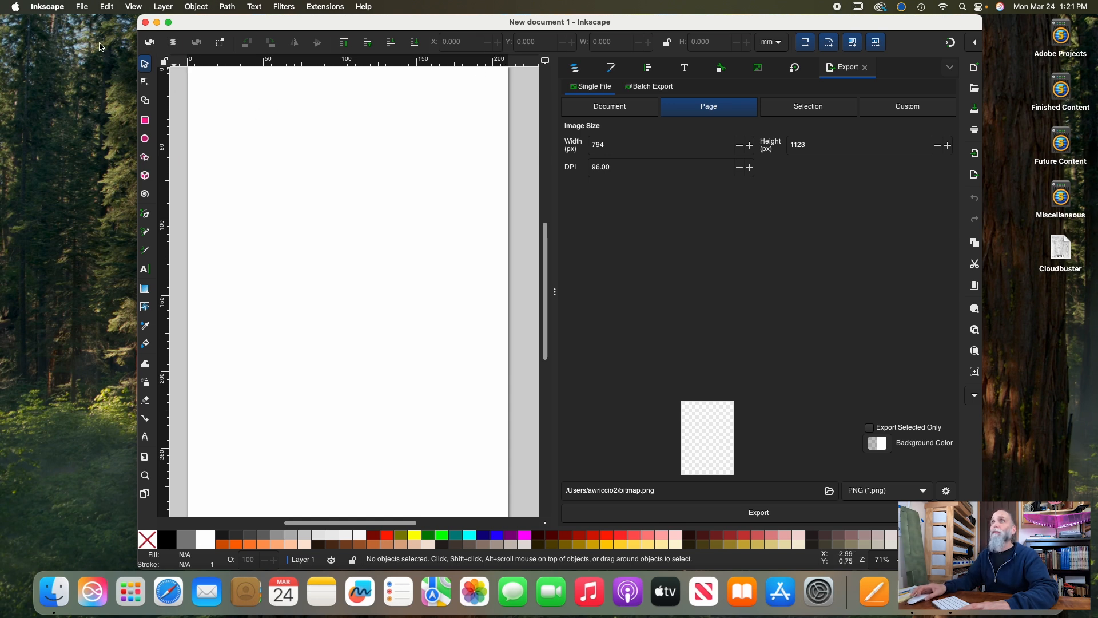
Open Cloudbuster.pdf from the Desktop using the Cairo import option
click(82, 6)
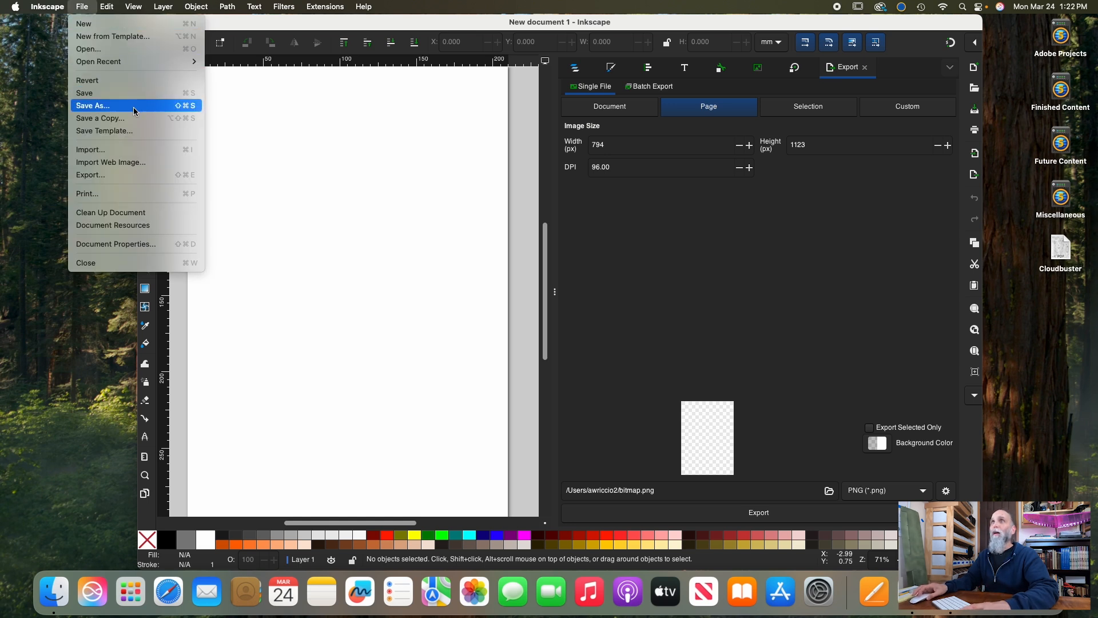
click(122, 49)
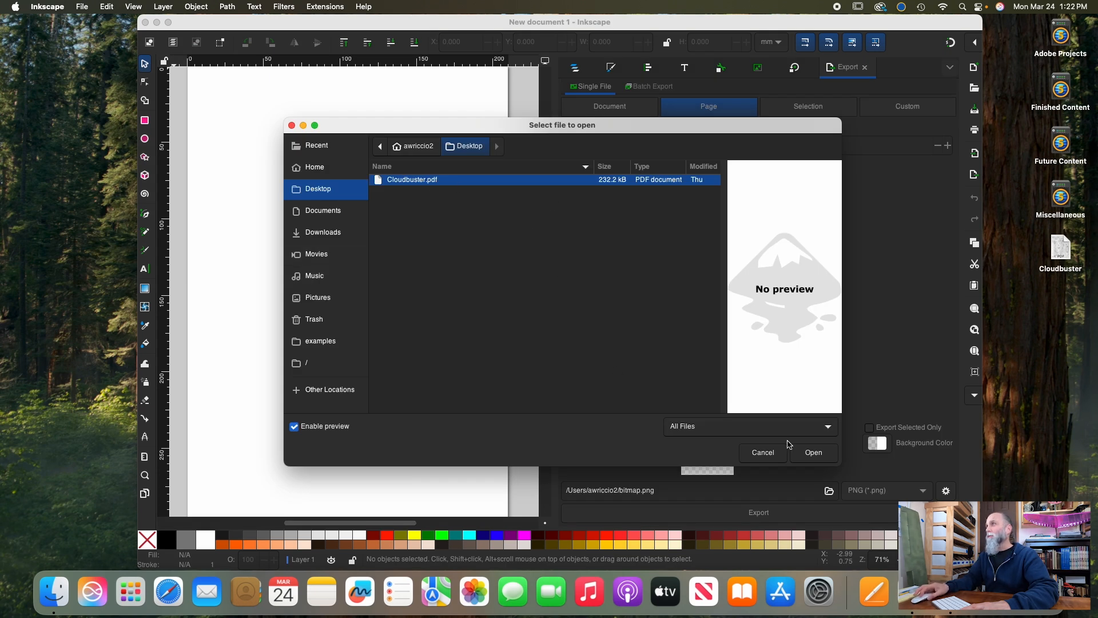
click(818, 453)
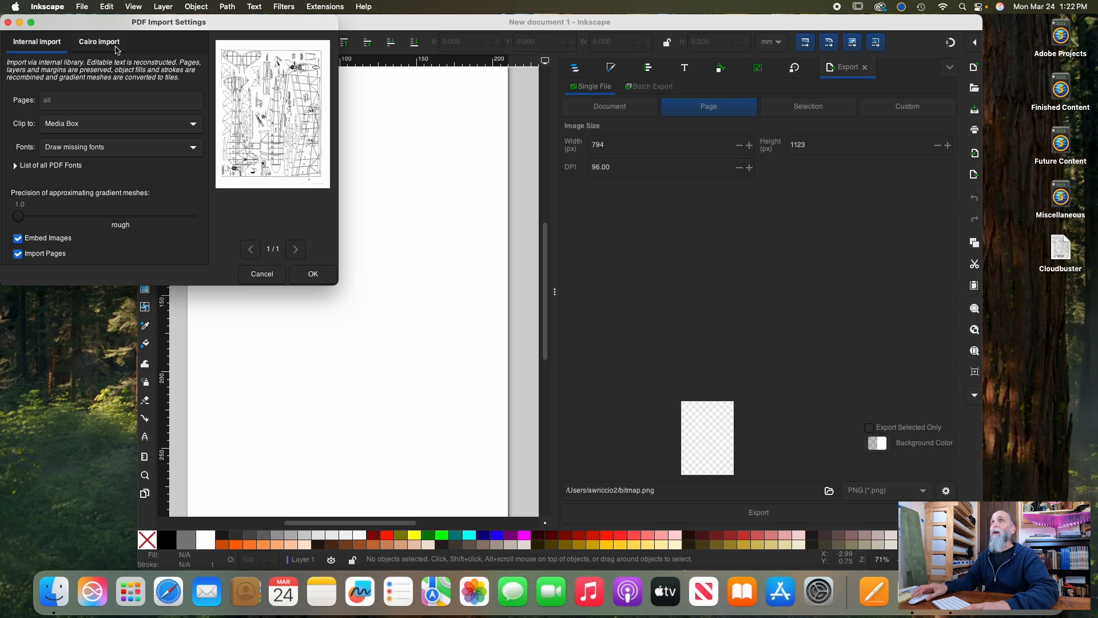
click(104, 46)
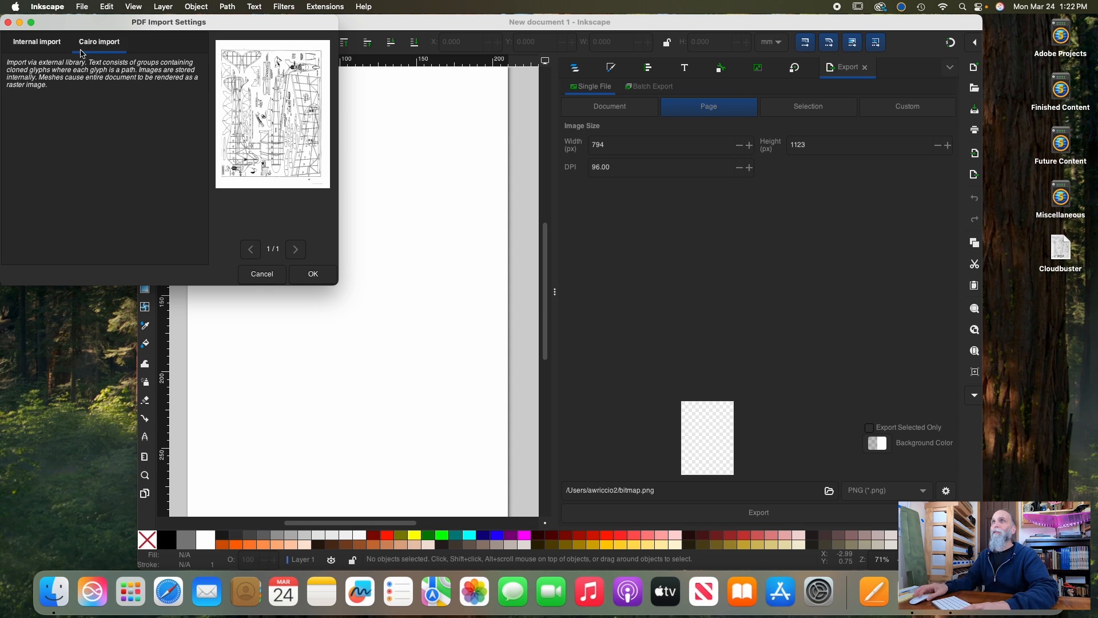
click(37, 46)
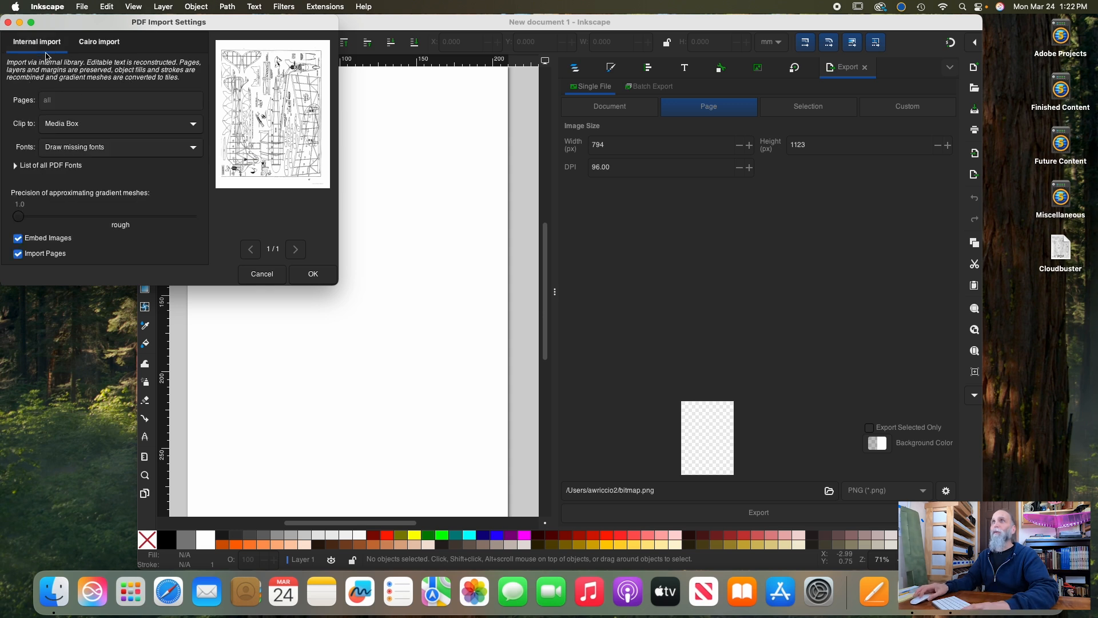
click(97, 43)
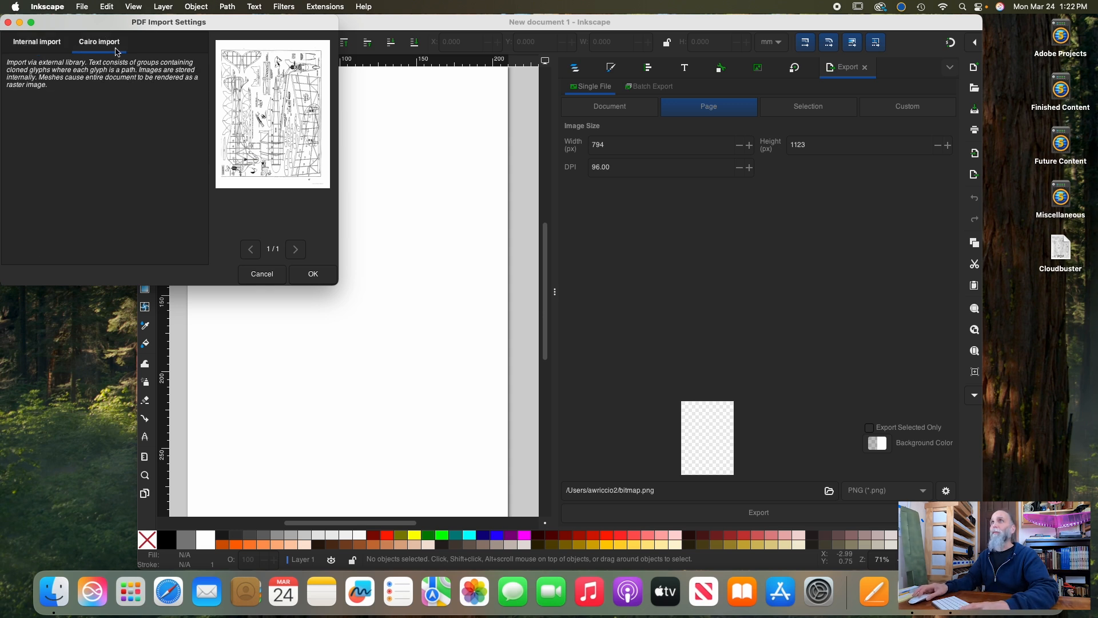
click(313, 275)
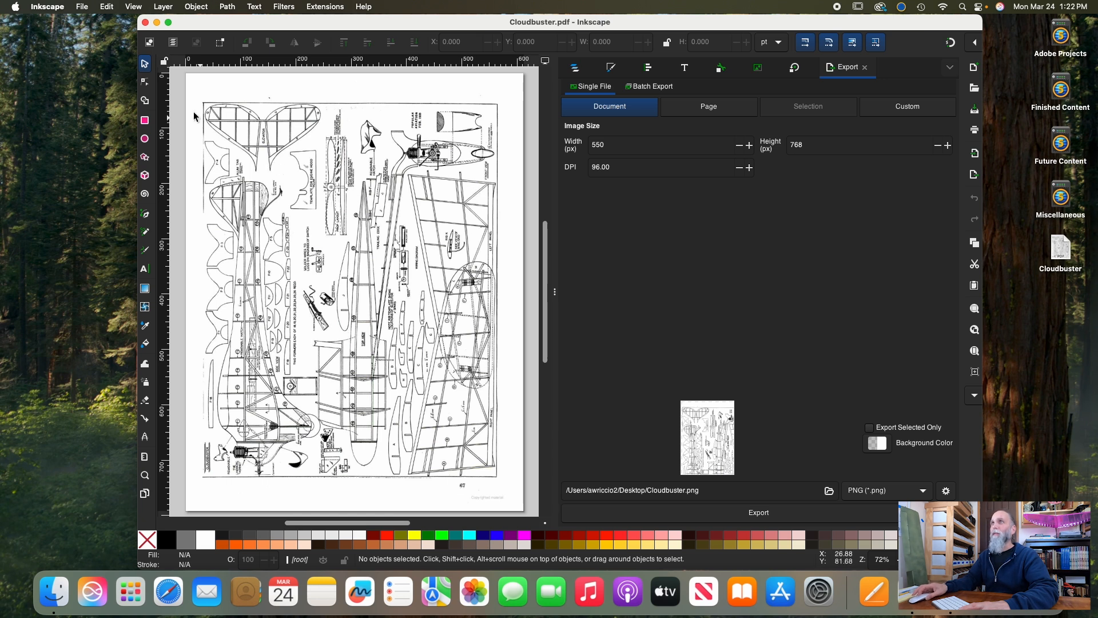
In the document properties, set the page format and display units to inches and the page orientation to landscape
click(82, 6)
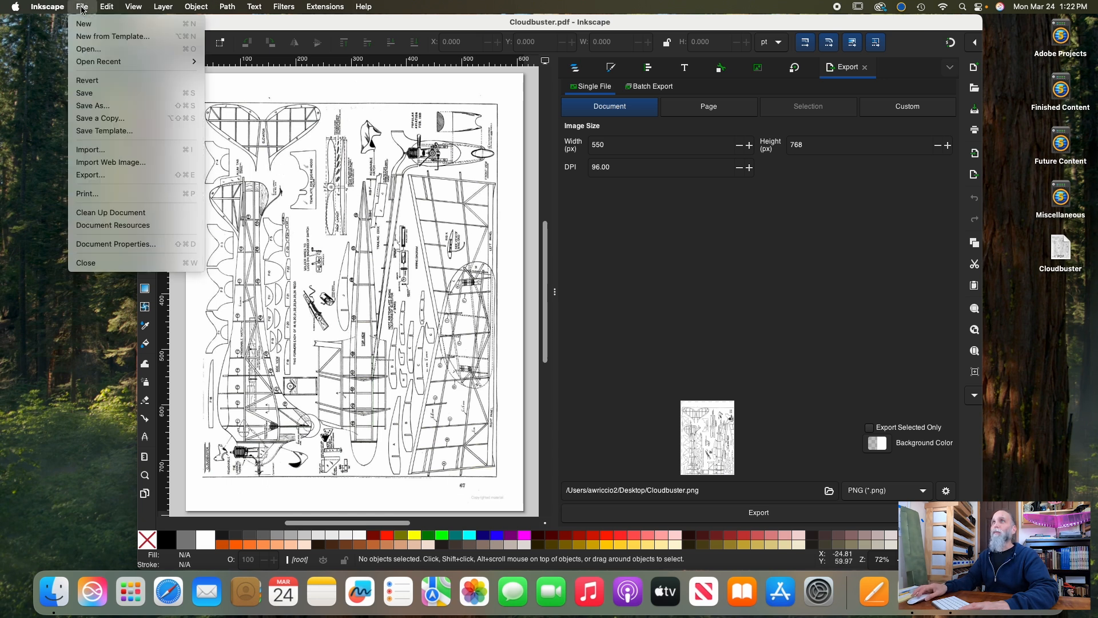
click(134, 245)
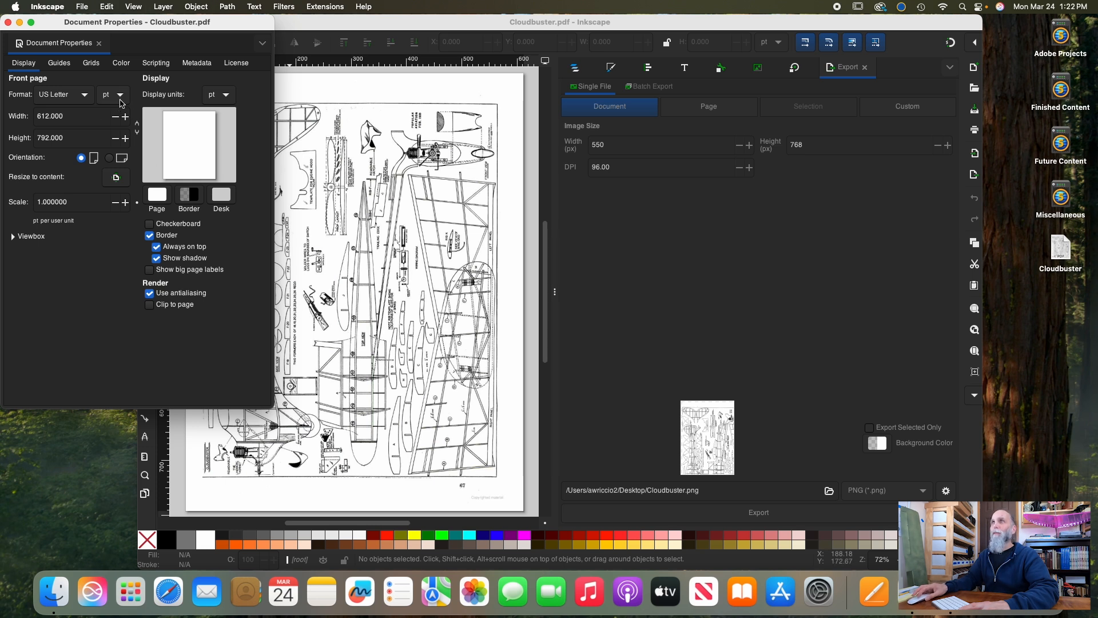
click(121, 101)
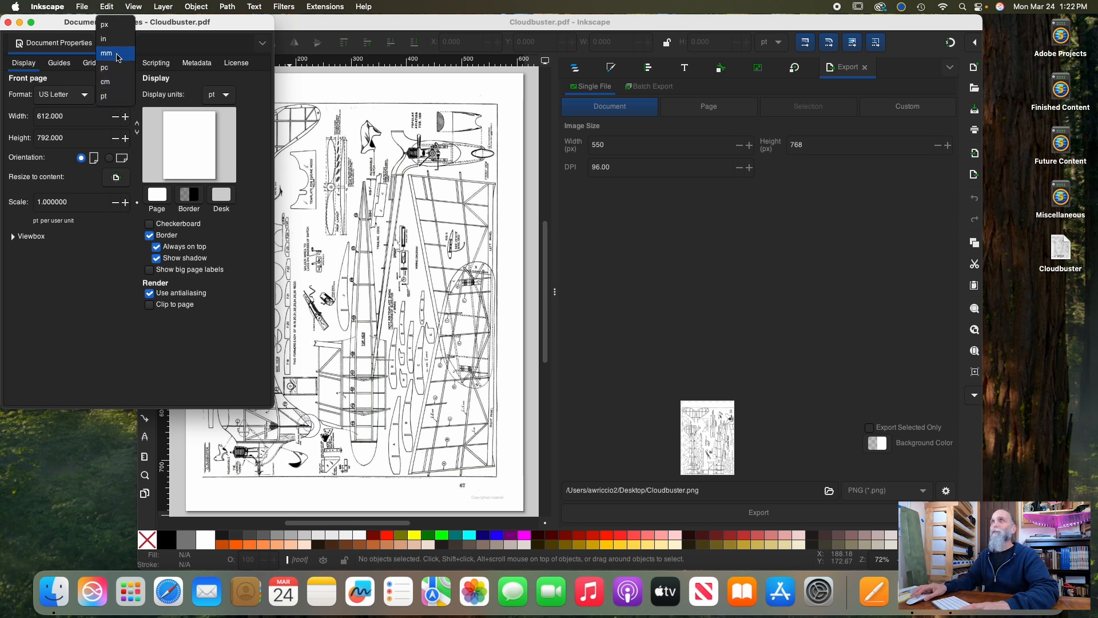
click(107, 38)
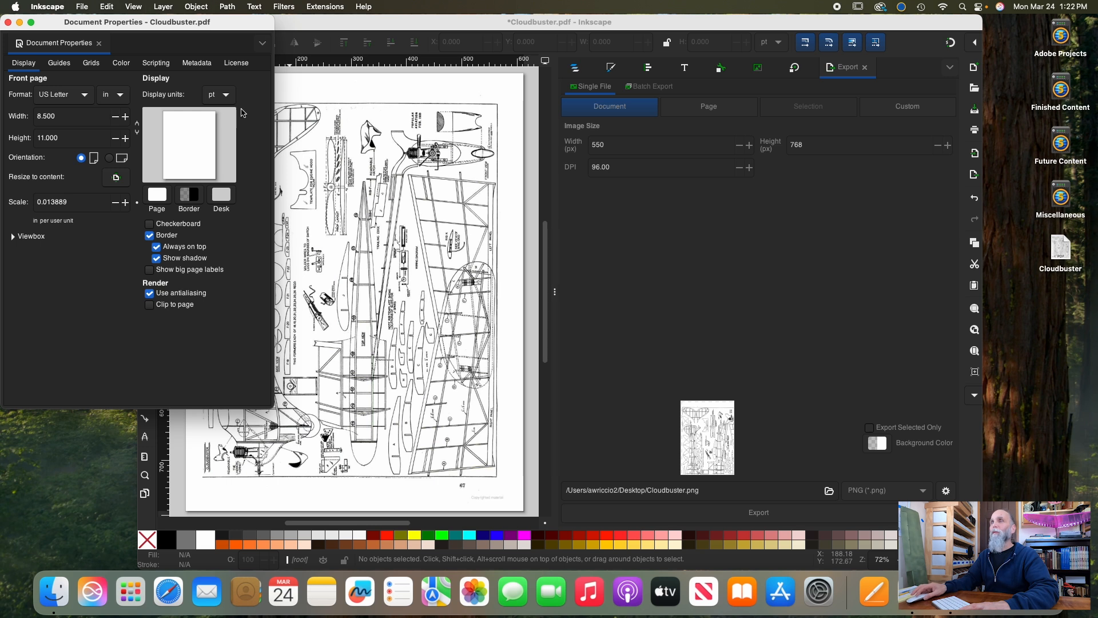
click(224, 96)
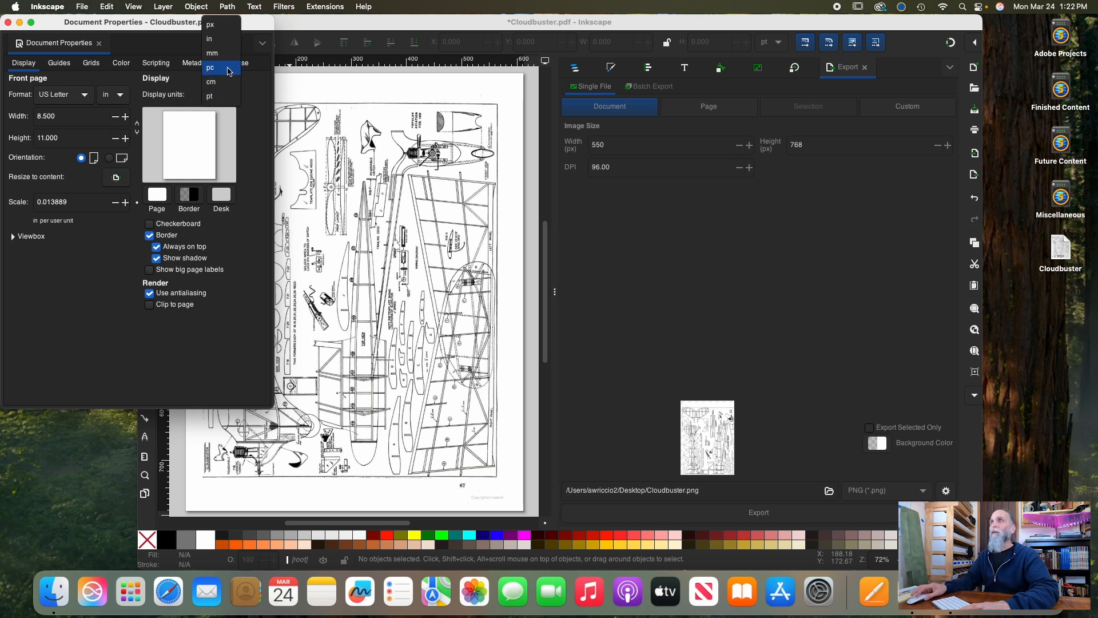
click(220, 40)
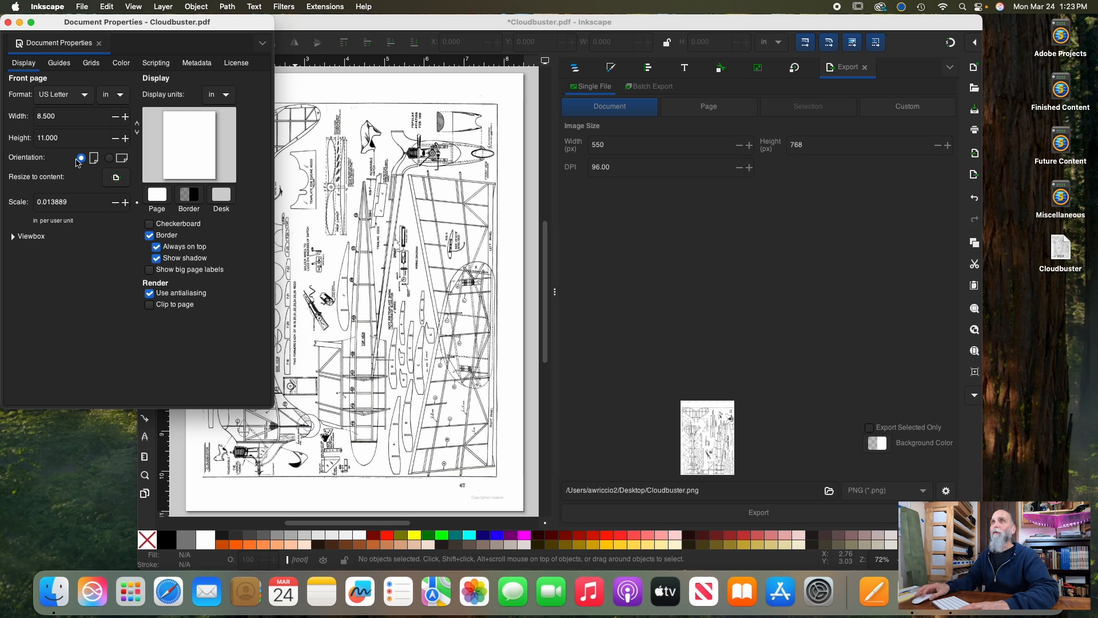
click(110, 158)
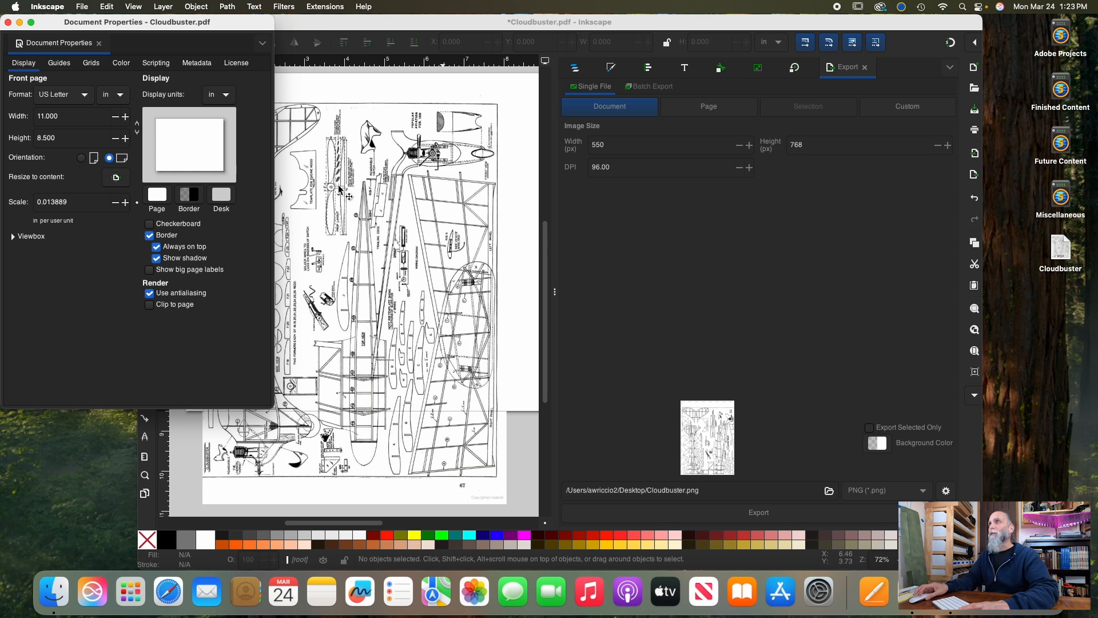
click(8, 23)
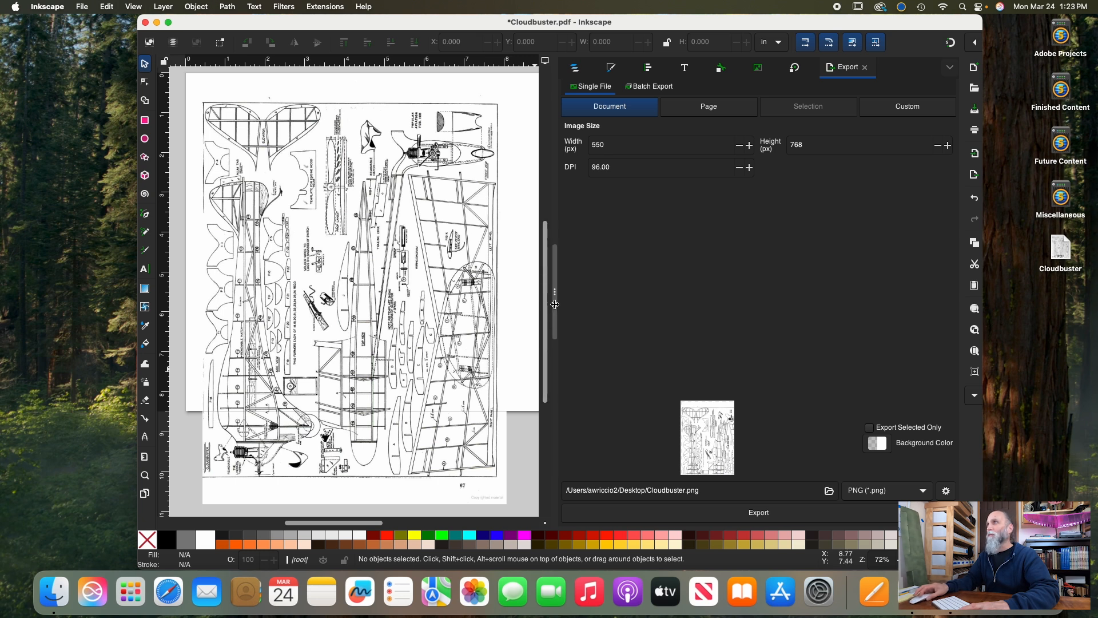
Collapse the docked dialogs beside the canvas to widen the drawing area
drag(554, 291, 775, 280)
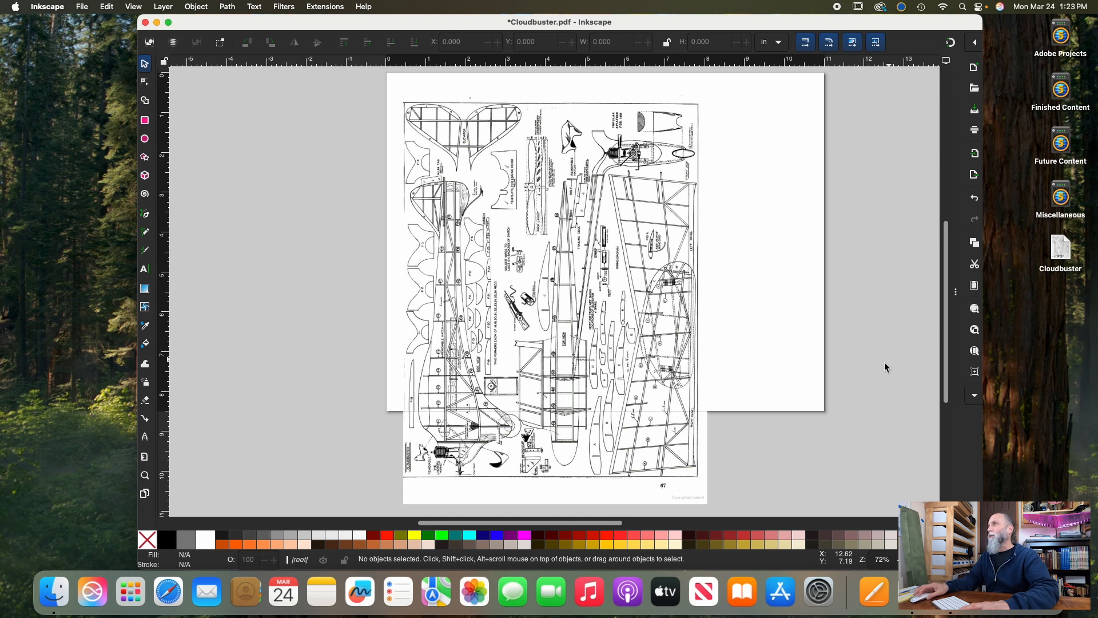
click(957, 297)
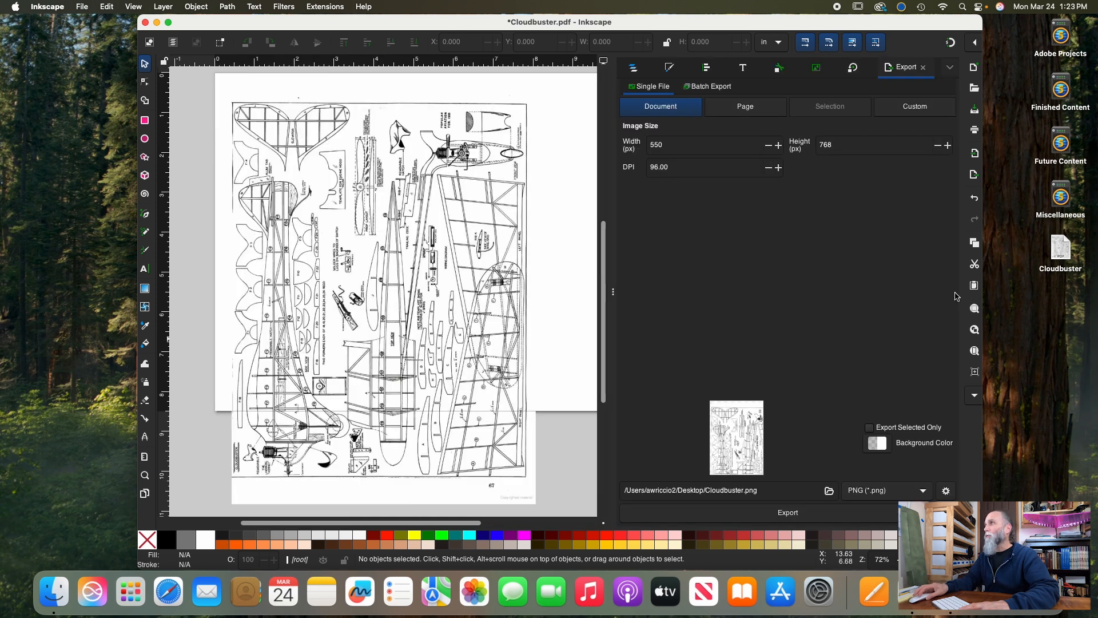
click(613, 292)
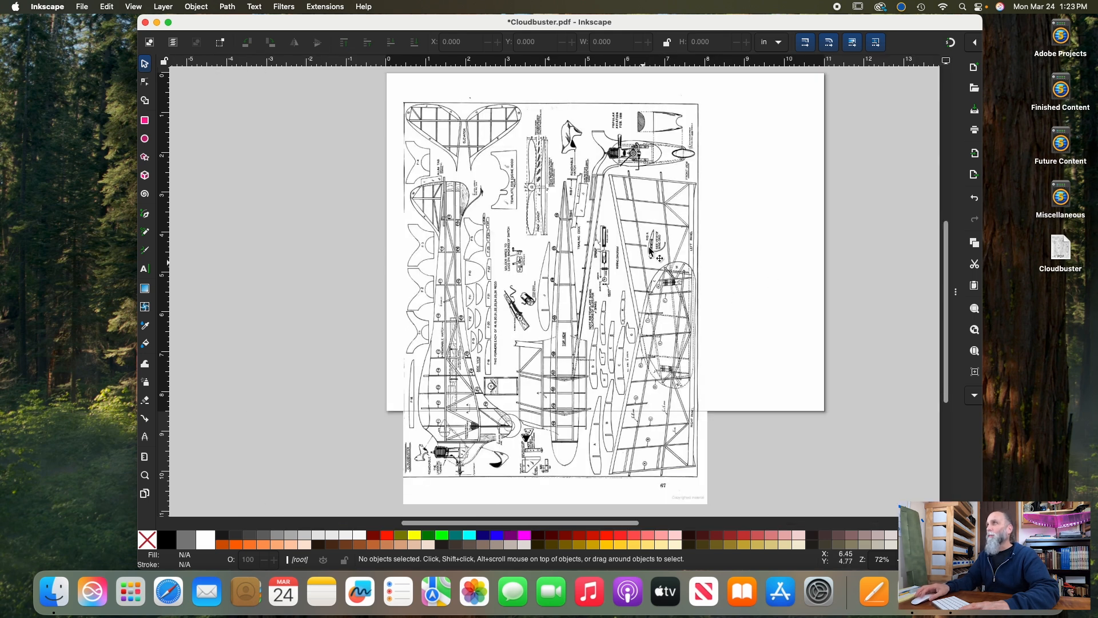
Rotate the imported plan group 90° clockwise
click(517, 216)
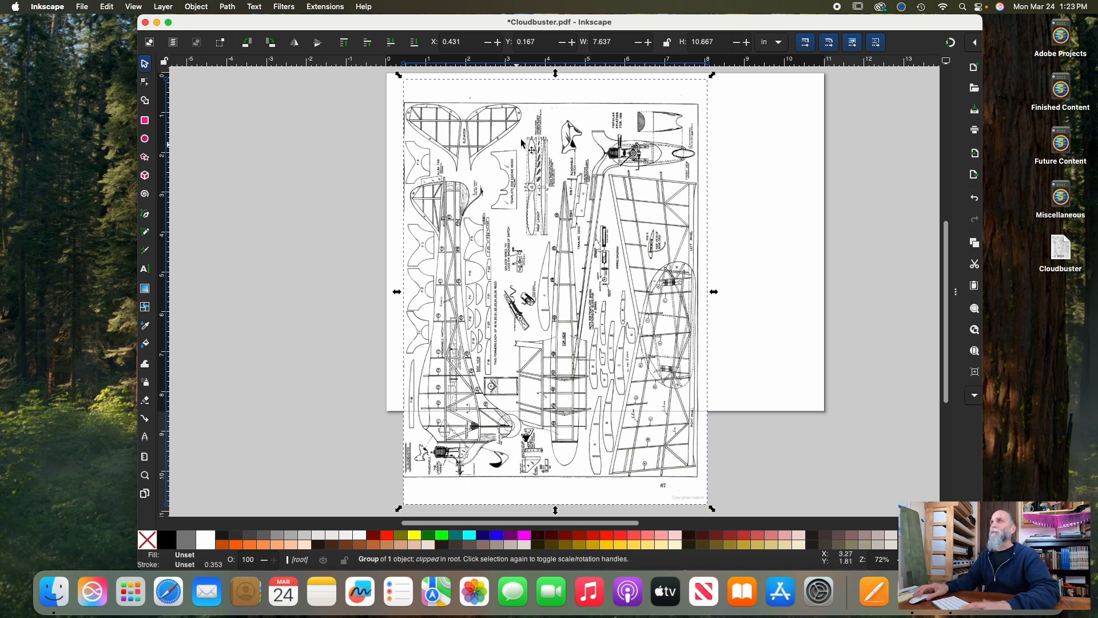
click(196, 7)
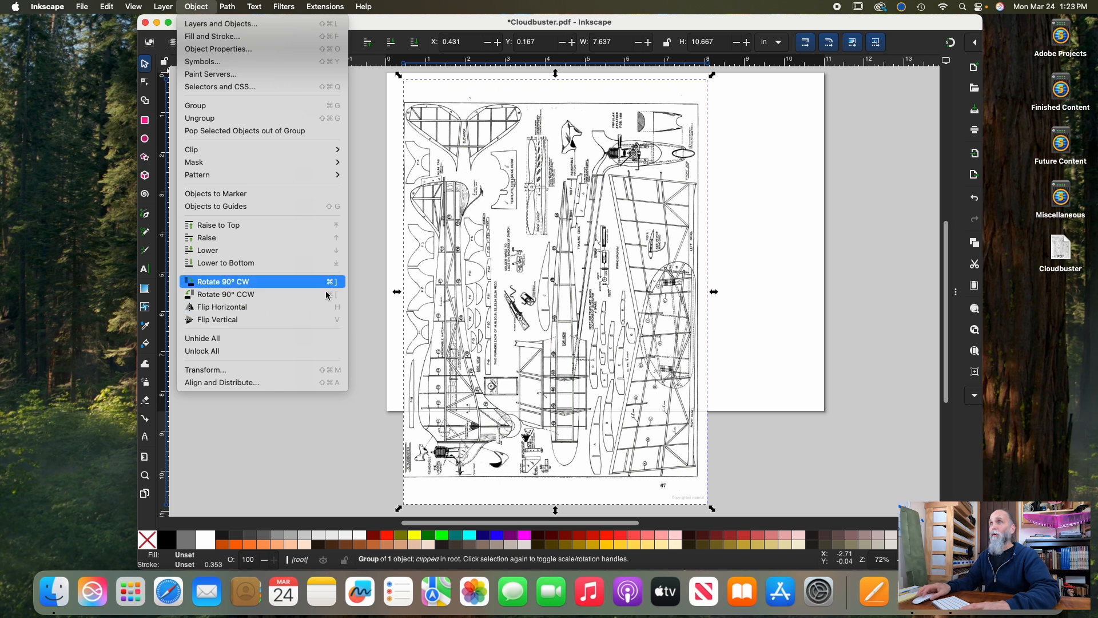
click(230, 281)
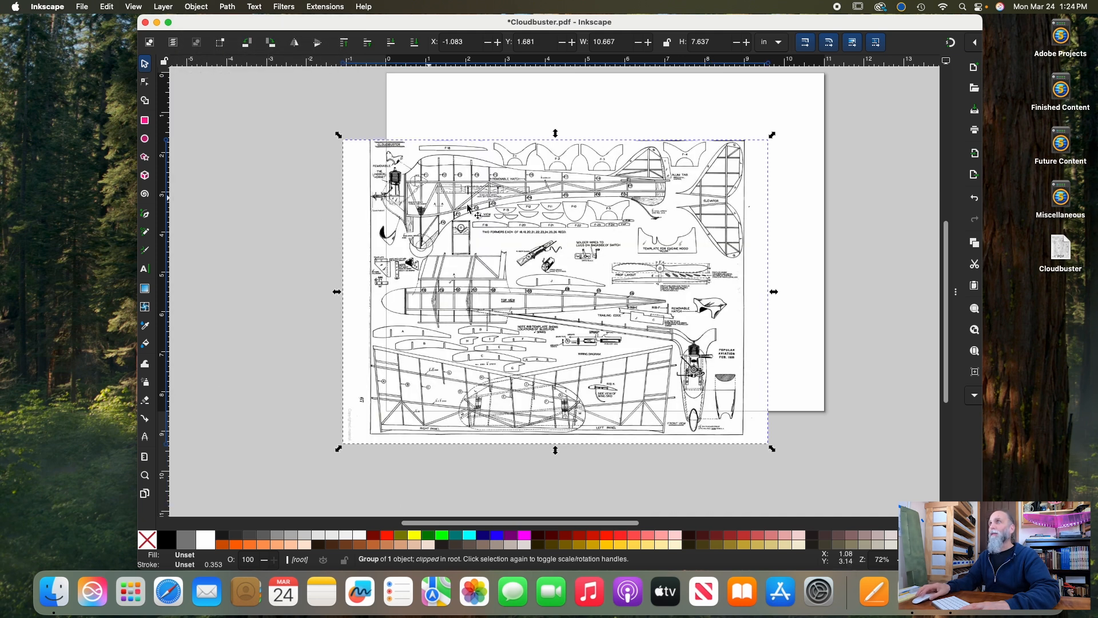
Resize the page to fit the rotated plan through the document properties
scroll(558, 229, up, 1)
scroll(558, 229, right, 1)
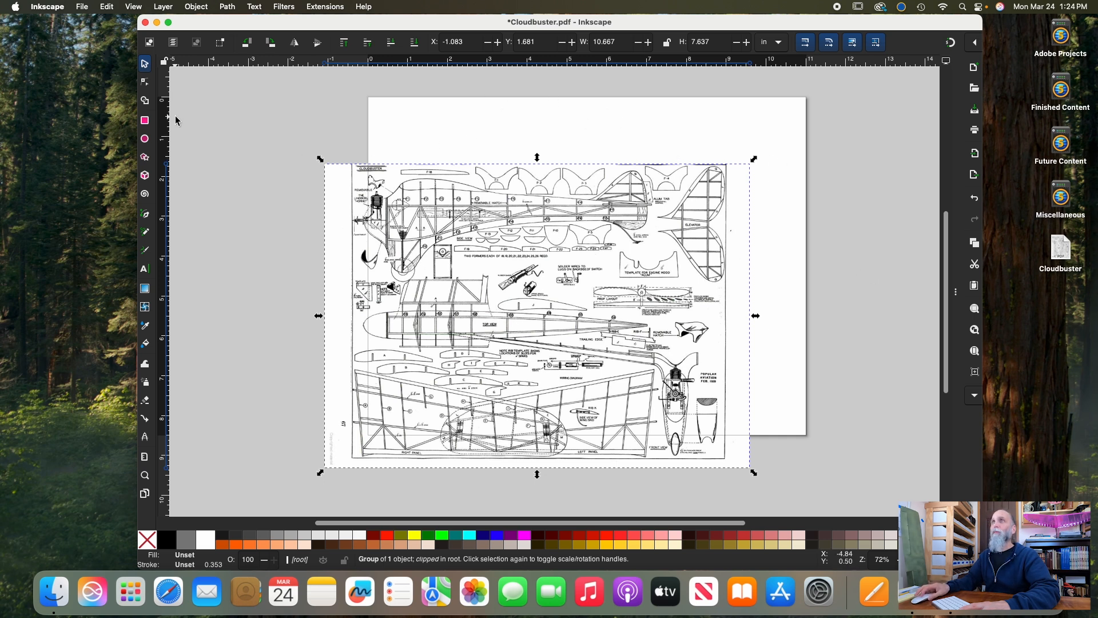
click(82, 8)
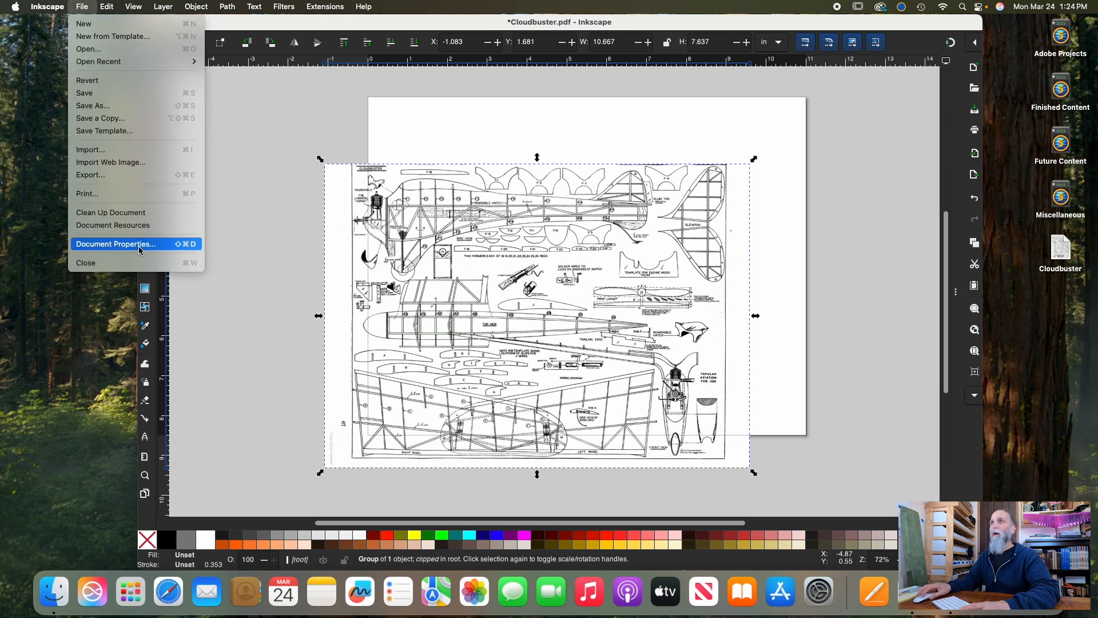
click(164, 250)
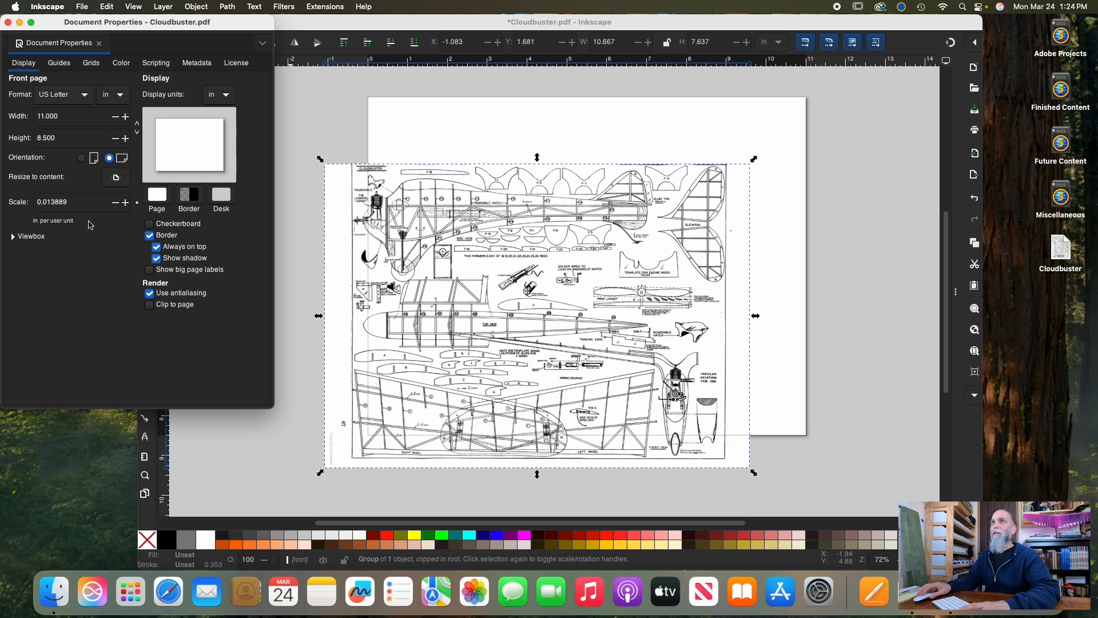
click(117, 179)
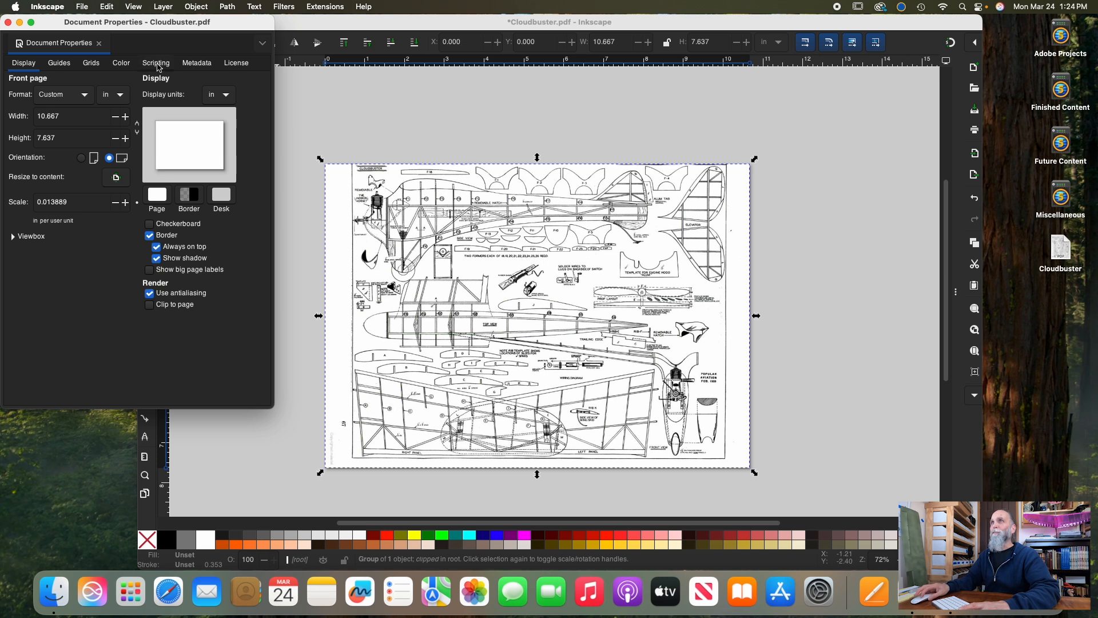
click(8, 21)
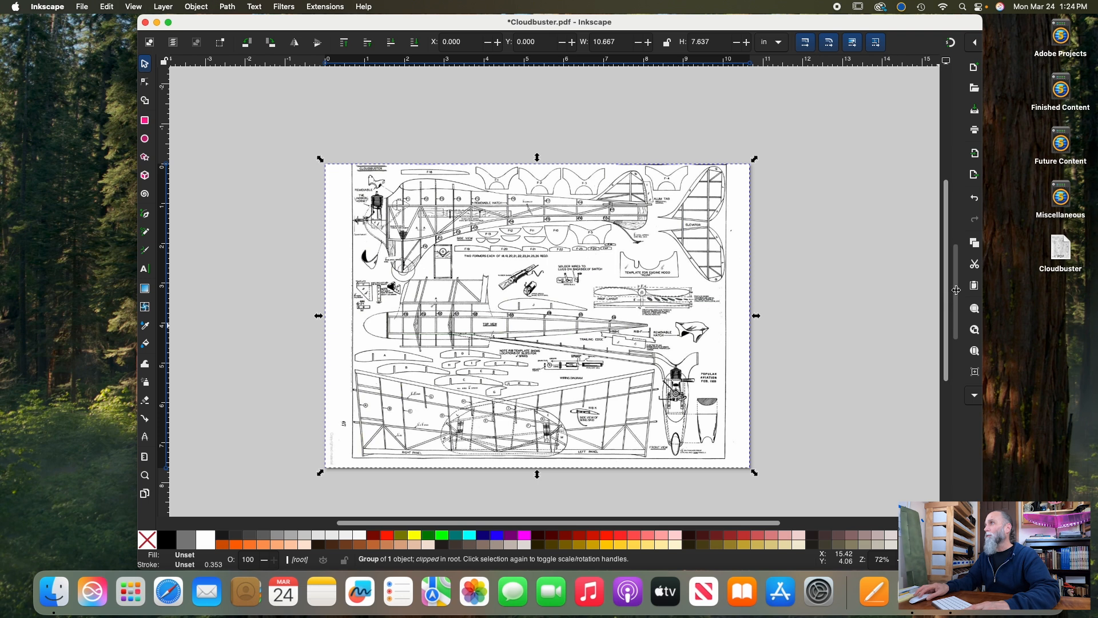
Show the docked dialogs to view the Align and Distribute options, and collapse them again
drag(955, 293, 778, 293)
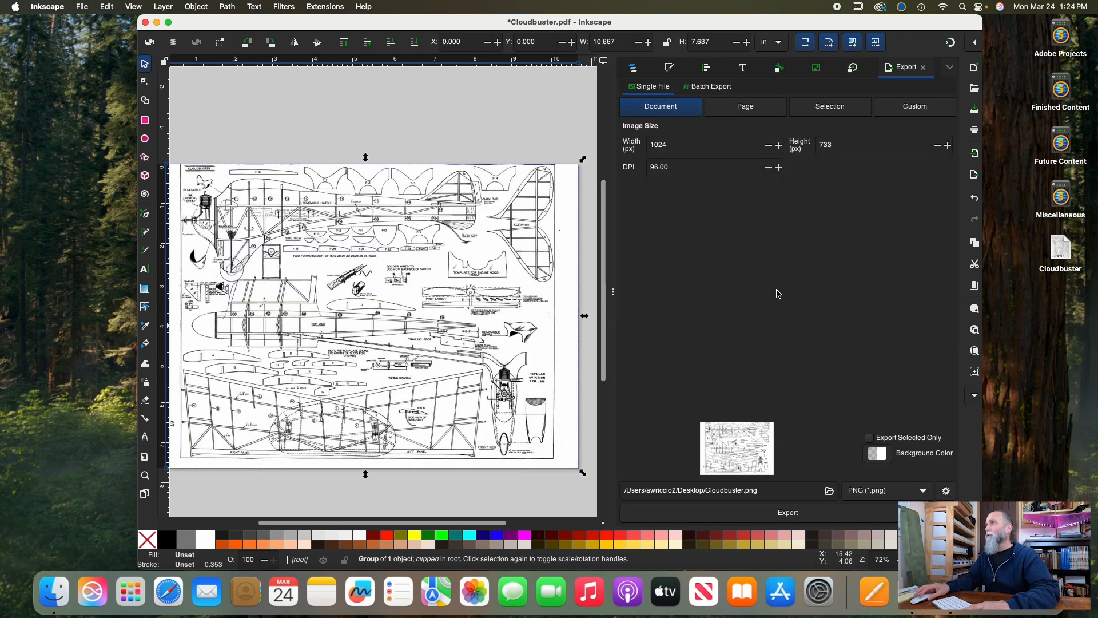
click(707, 70)
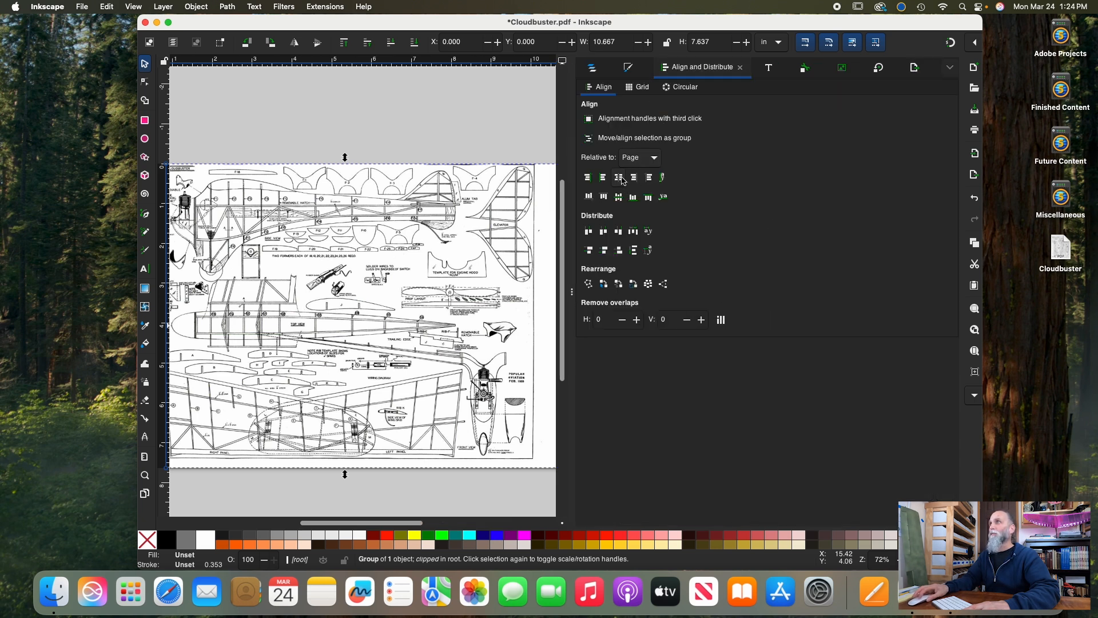
click(572, 293)
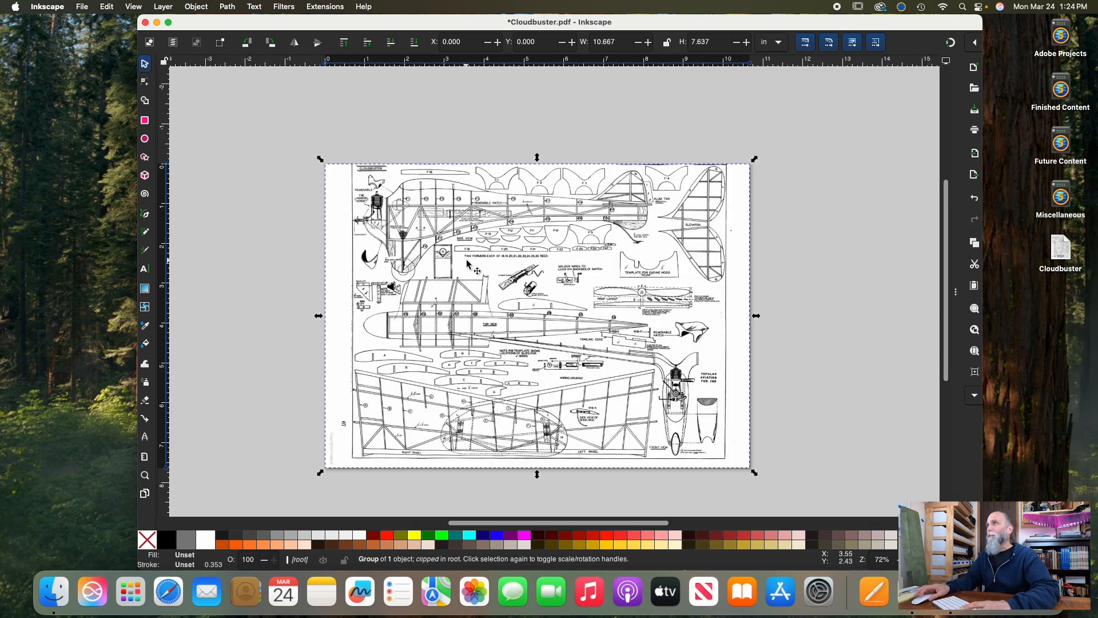
Examine the airplane plan up close, including the side view, top view, formers and ribs
scroll(466, 264, down, 1)
scroll(466, 264, right, 1)
scroll(466, 264, up, 1)
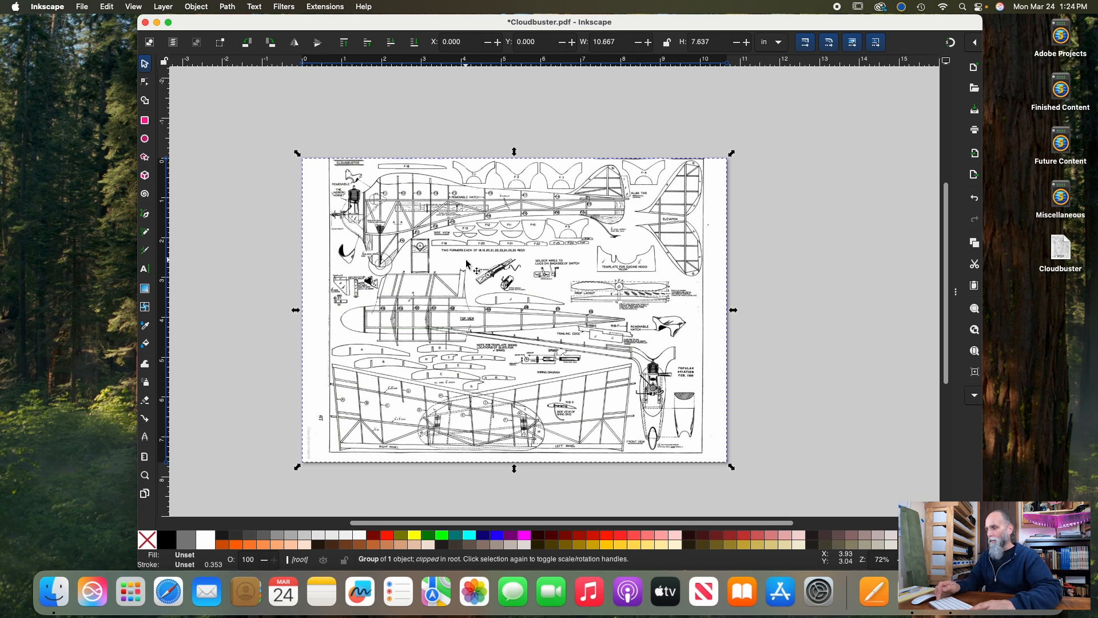
scroll(466, 263, up, 3)
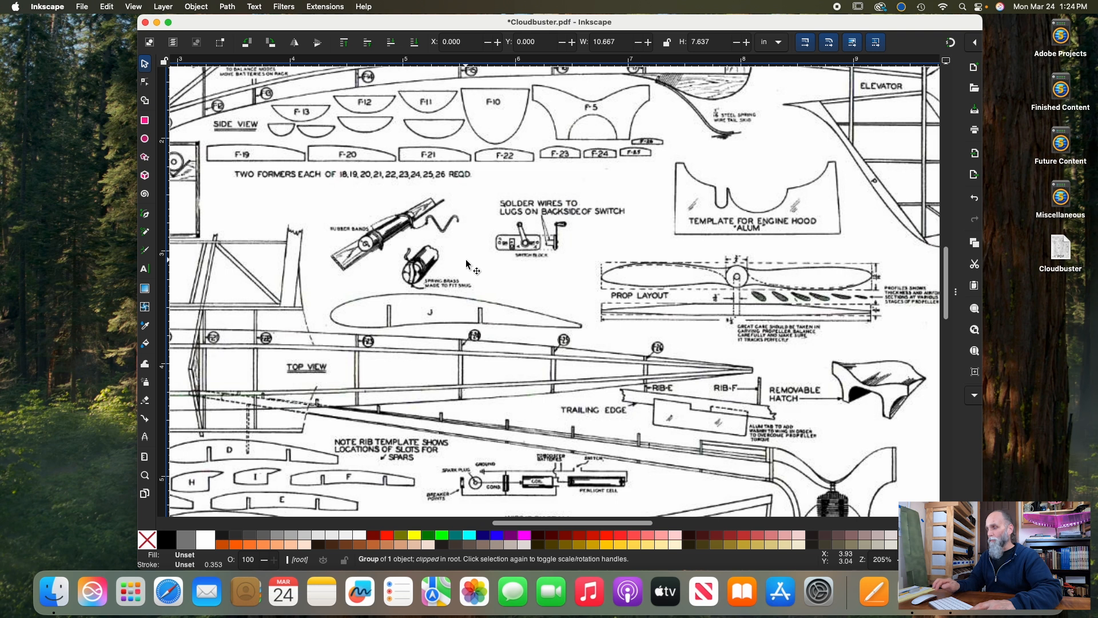
scroll(466, 261, down, 4)
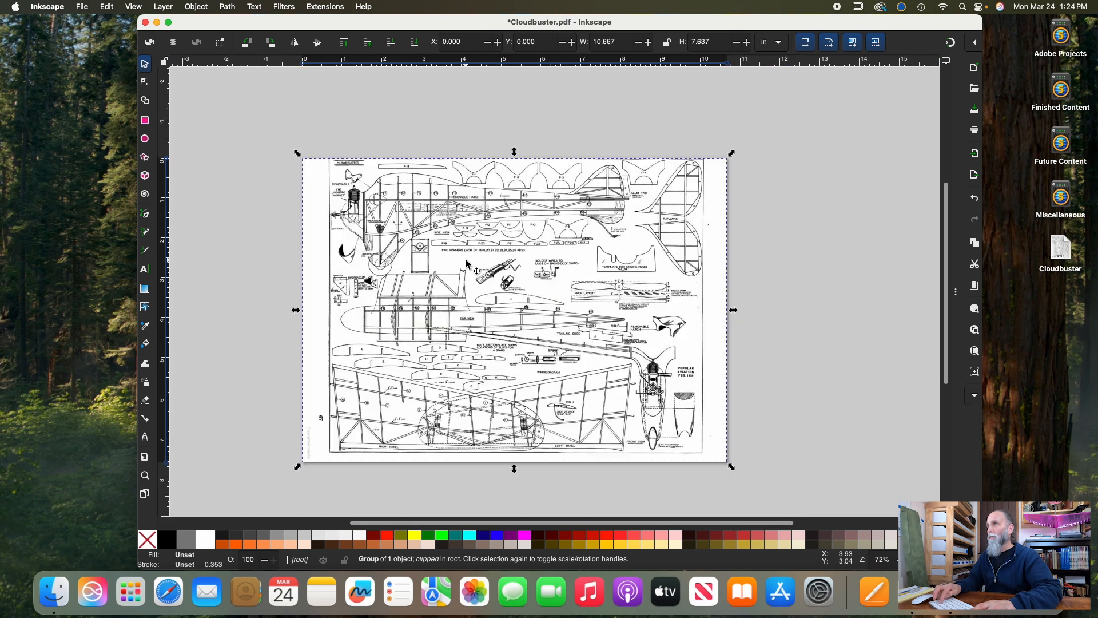
scroll(466, 263, up, 2)
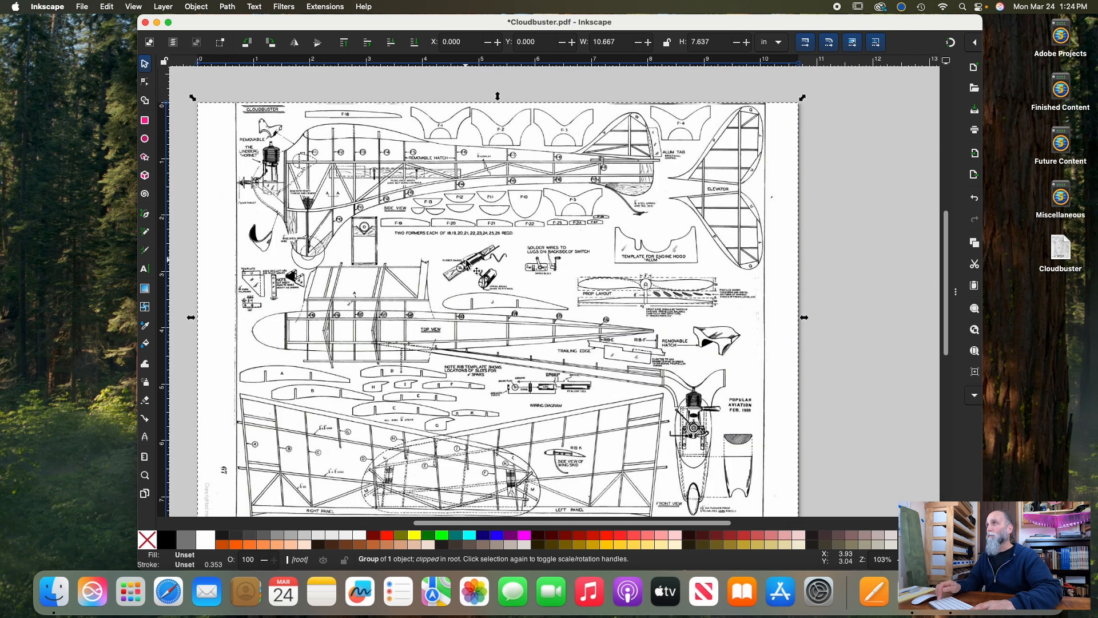
scroll(466, 263, up, 1)
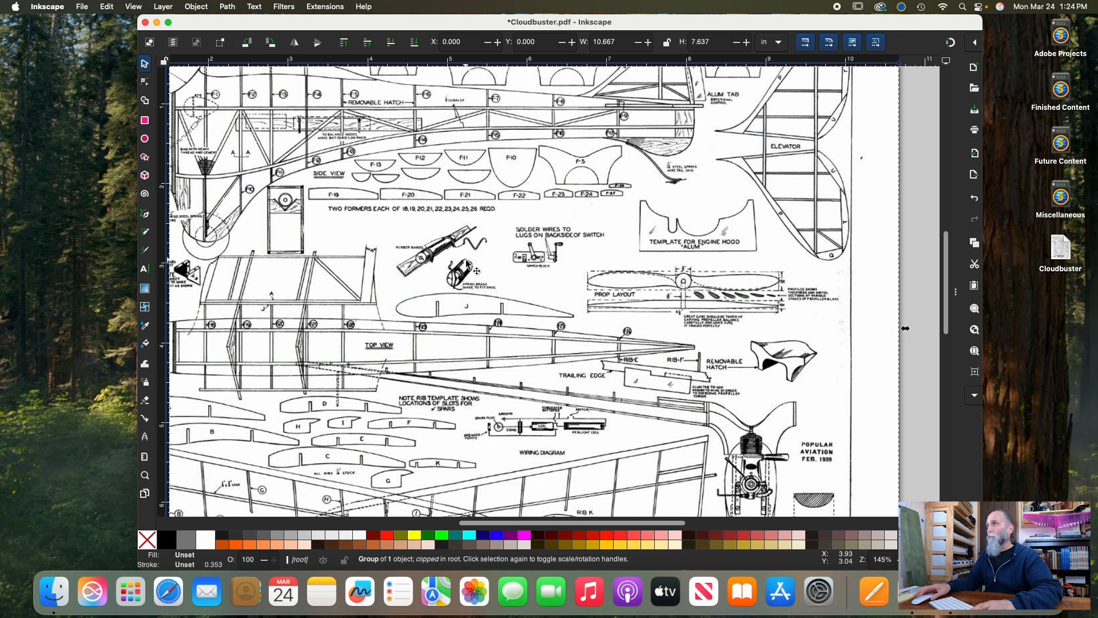
scroll(490, 246, left, 5)
scroll(491, 246, up, 3)
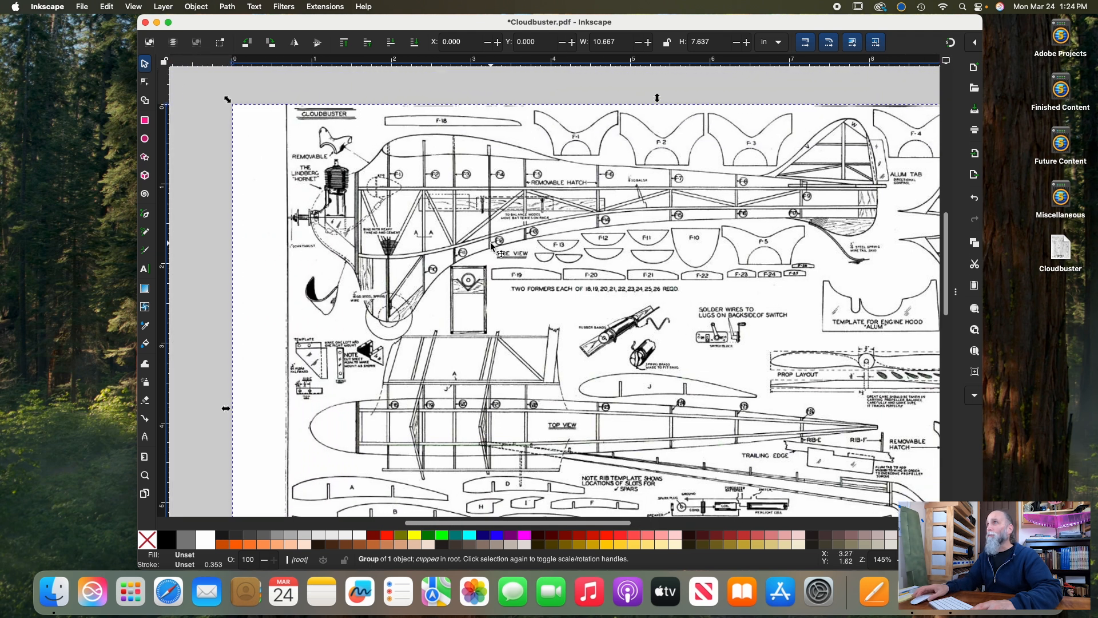
Look over the rest of the plan, including the wing panels, elevator, propeller layout, wiring diagram and front view
scroll(471, 240, down, 3)
scroll(469, 238, up, 3)
scroll(469, 238, left, 5)
scroll(458, 235, right, 1)
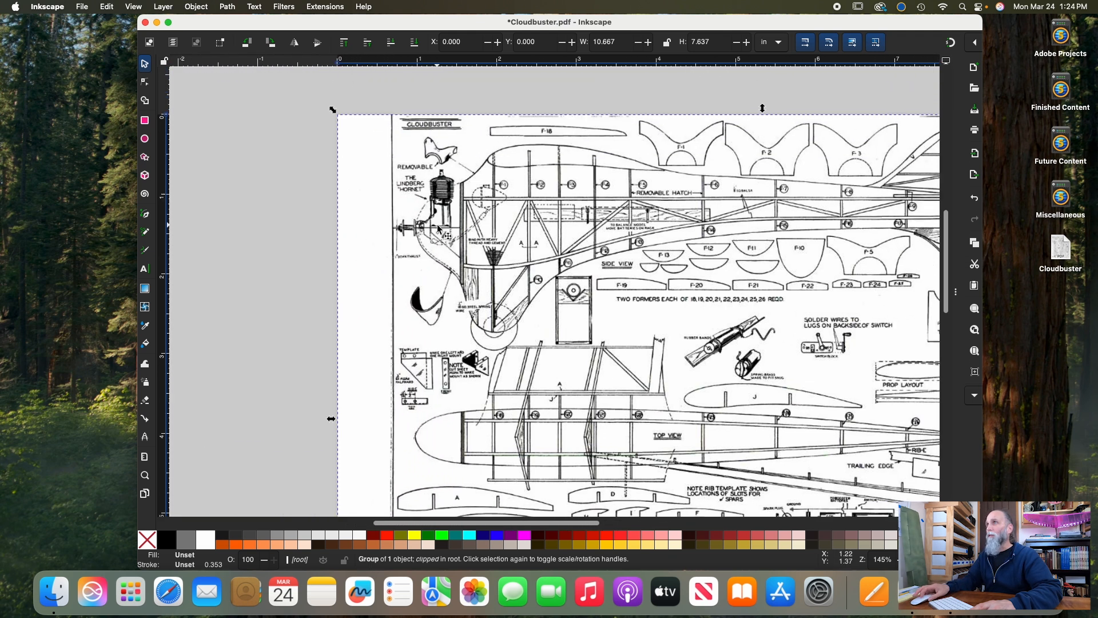
scroll(437, 228, down, 5)
scroll(438, 228, right, 7)
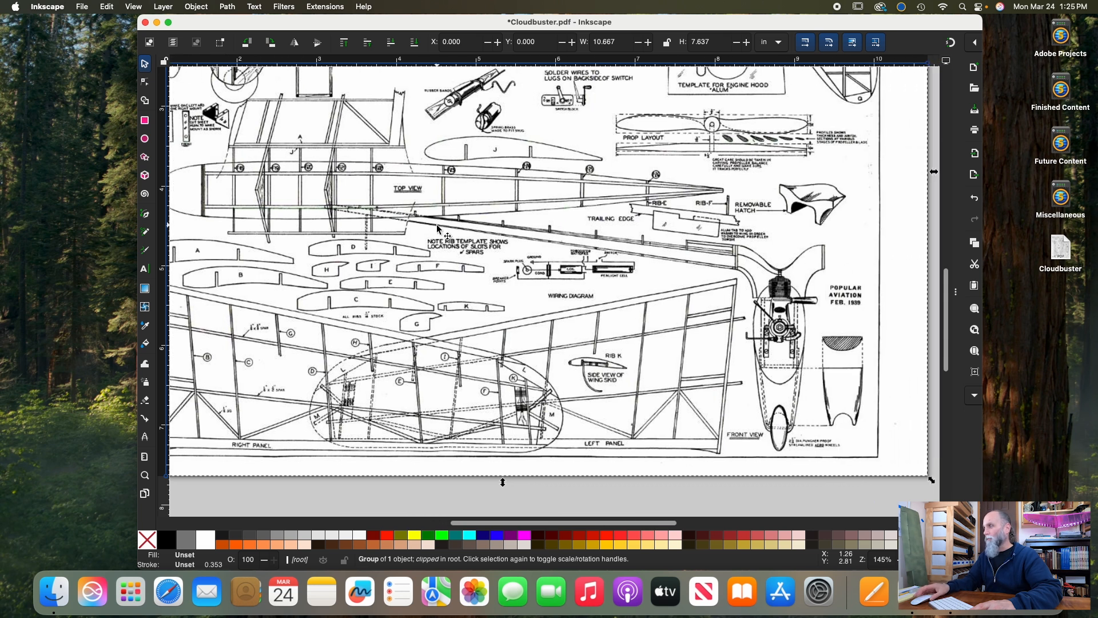
scroll(437, 227, right, 2)
scroll(437, 227, up, 3)
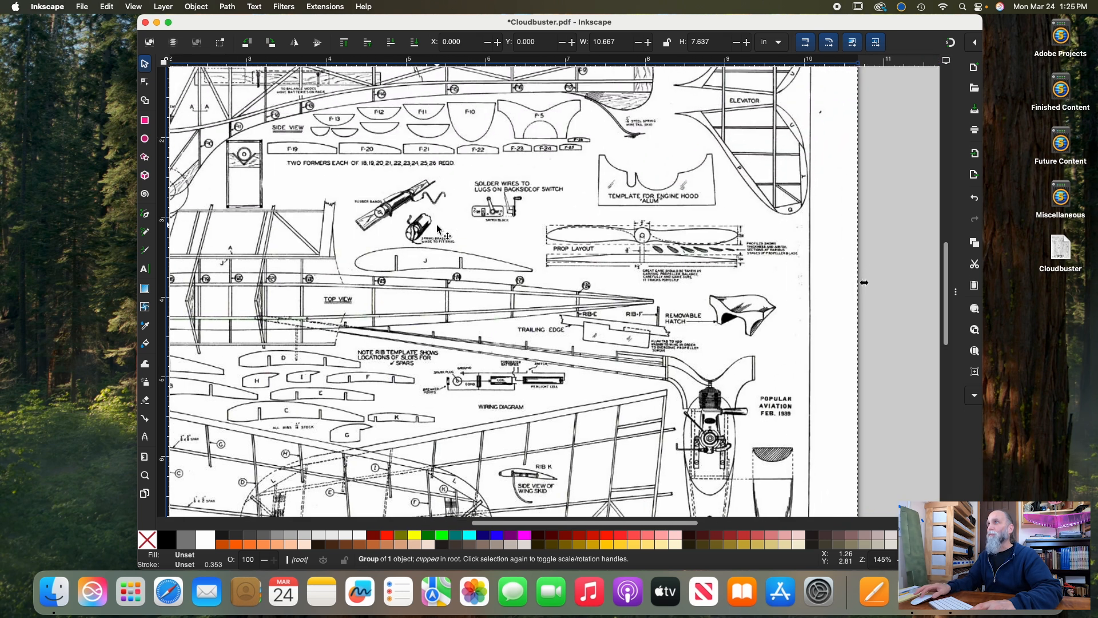
scroll(437, 228, right, 4)
scroll(437, 228, up, 3)
scroll(437, 227, down, 2)
scroll(437, 228, right, 3)
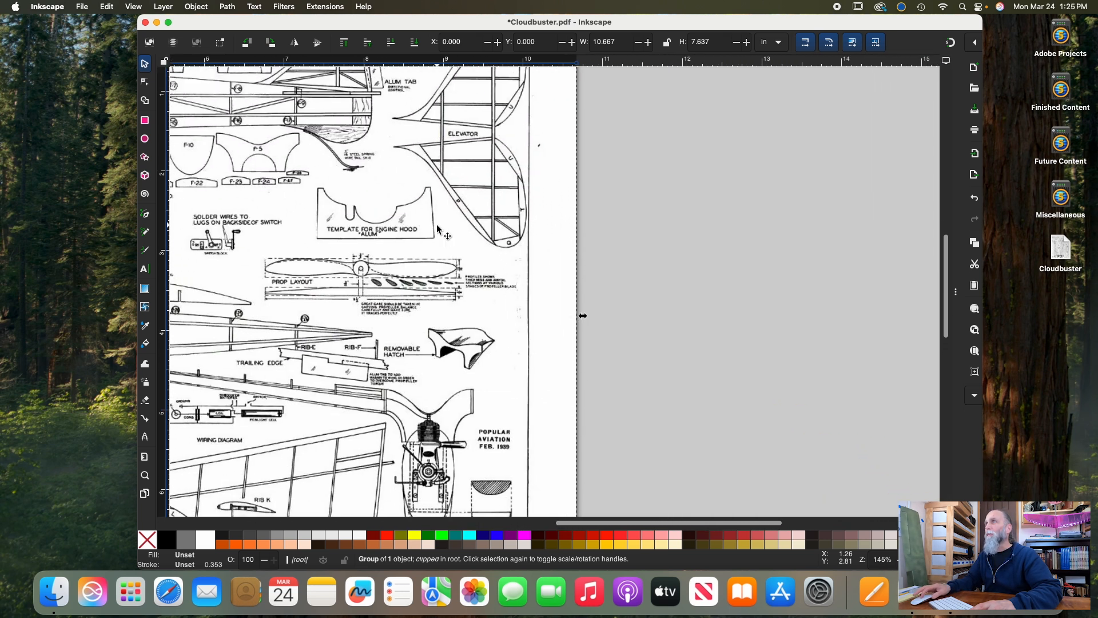
scroll(437, 228, left, 8)
scroll(437, 228, up, 2)
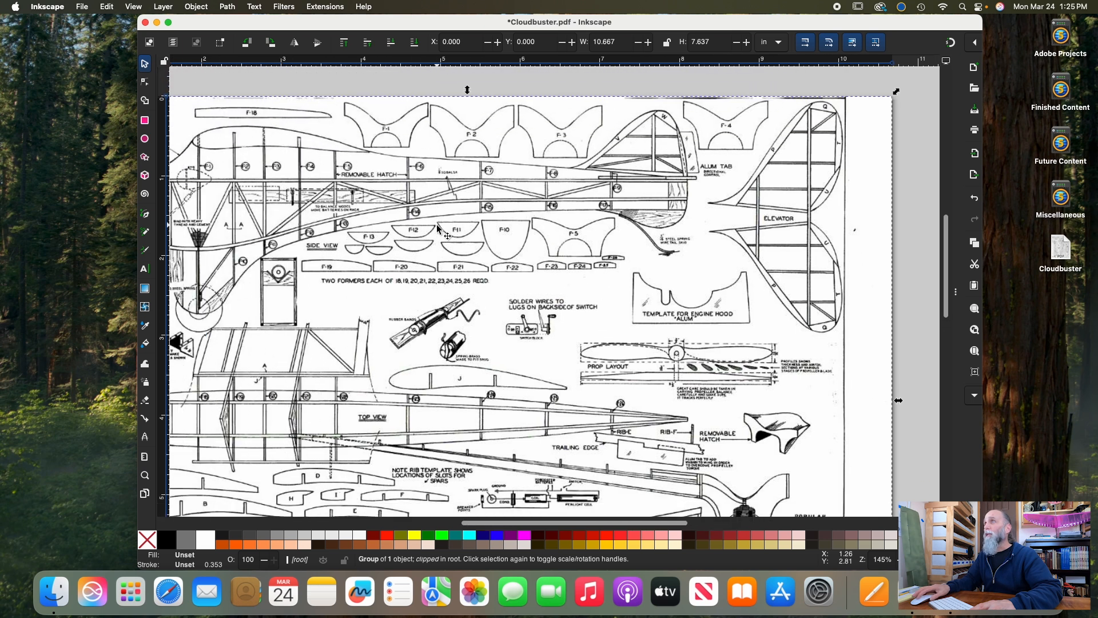
scroll(437, 228, left, 4)
scroll(437, 229, down, 8)
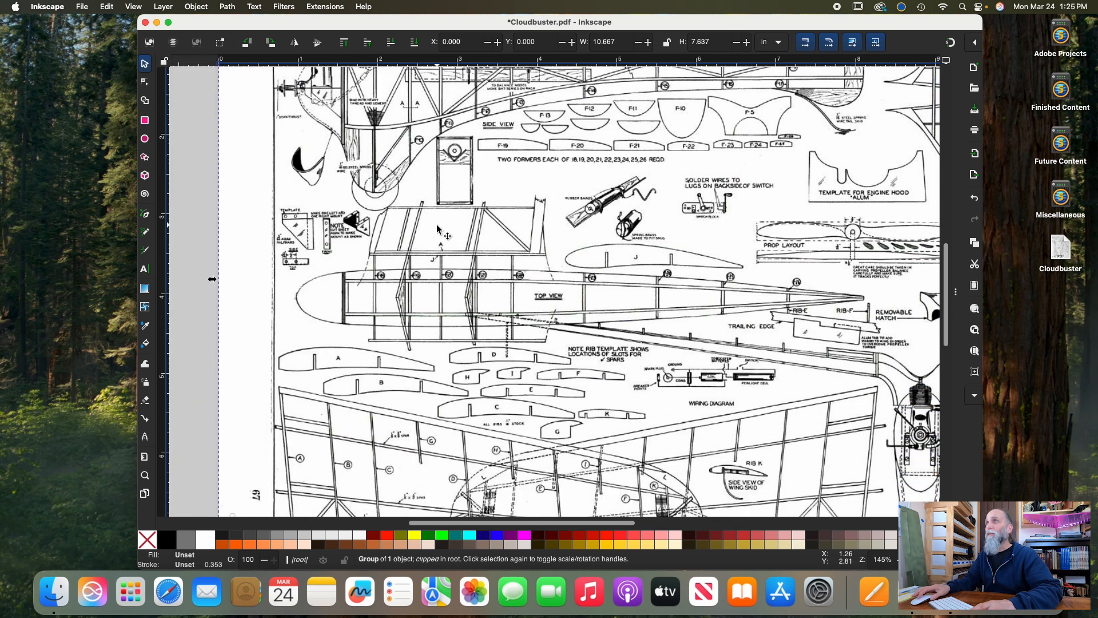
scroll(438, 229, right, 7)
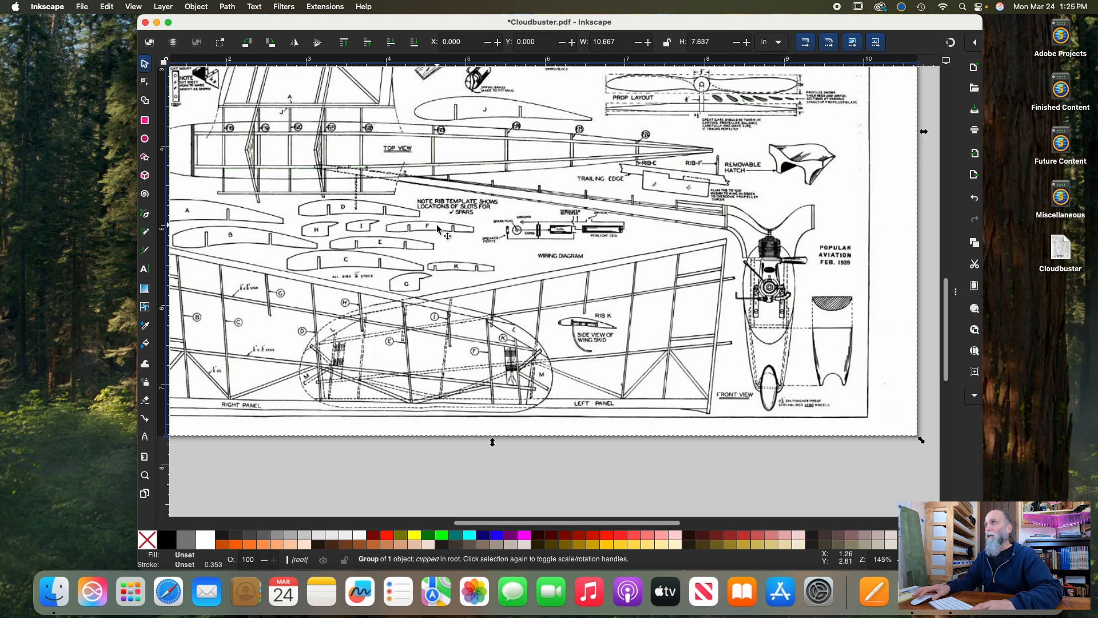
scroll(474, 294, up, 5)
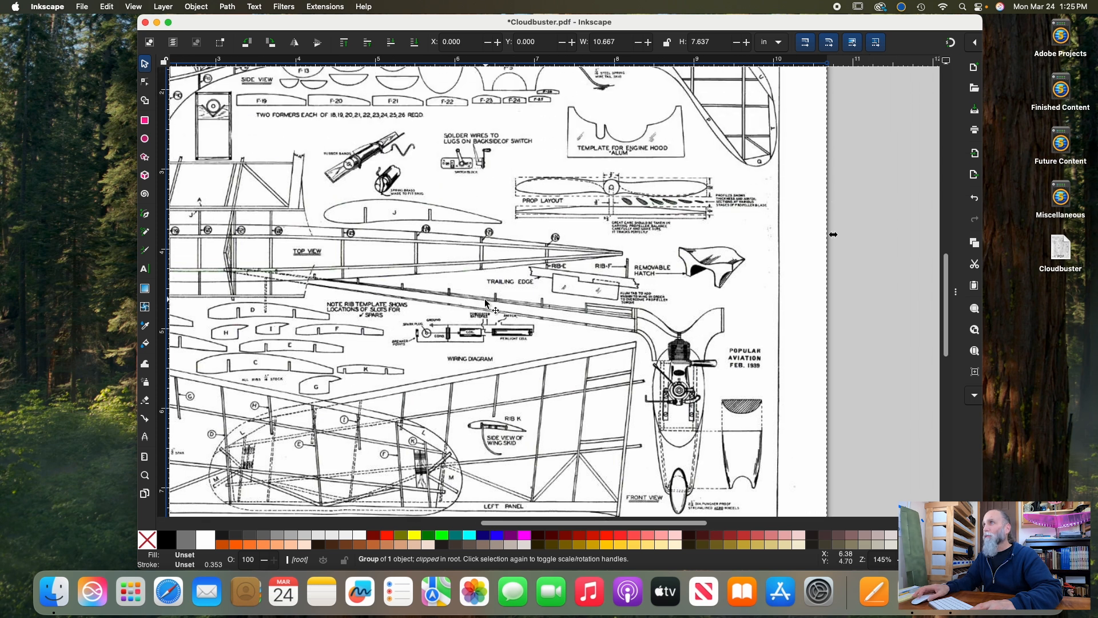
scroll(483, 306, left, 5)
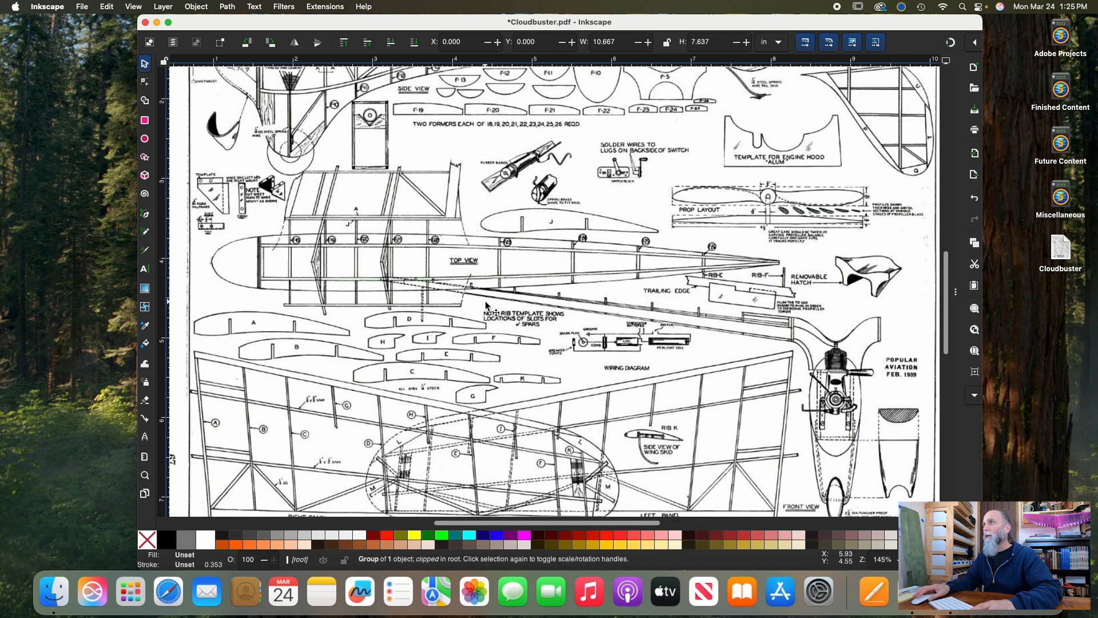
scroll(610, 342, up, 10)
scroll(610, 342, right, 3)
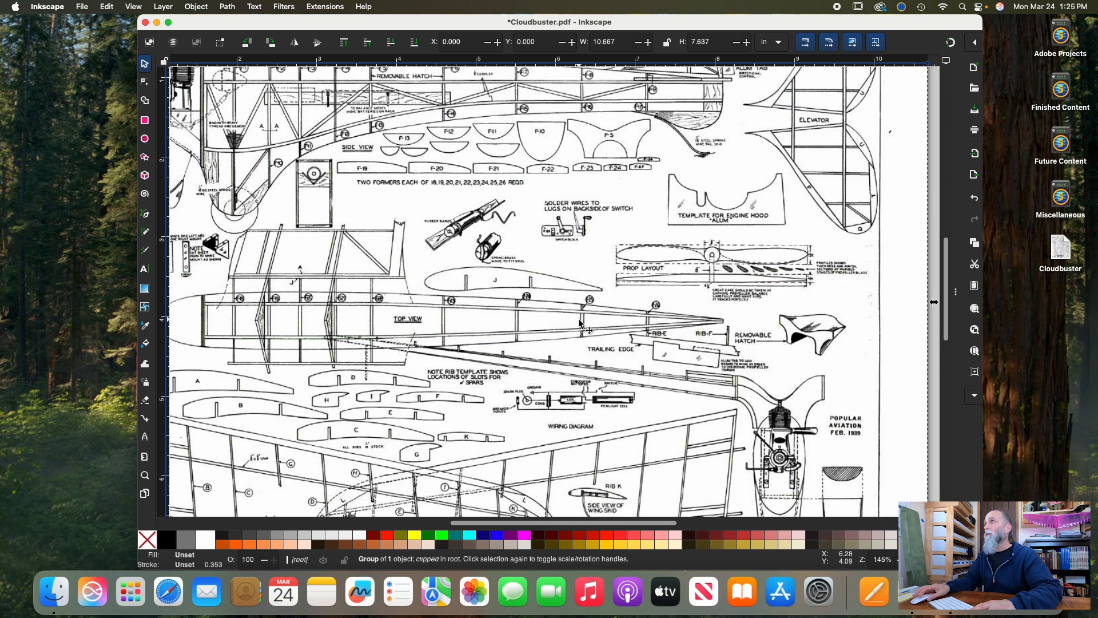
scroll(532, 320, down, 4)
scroll(532, 320, left, 5)
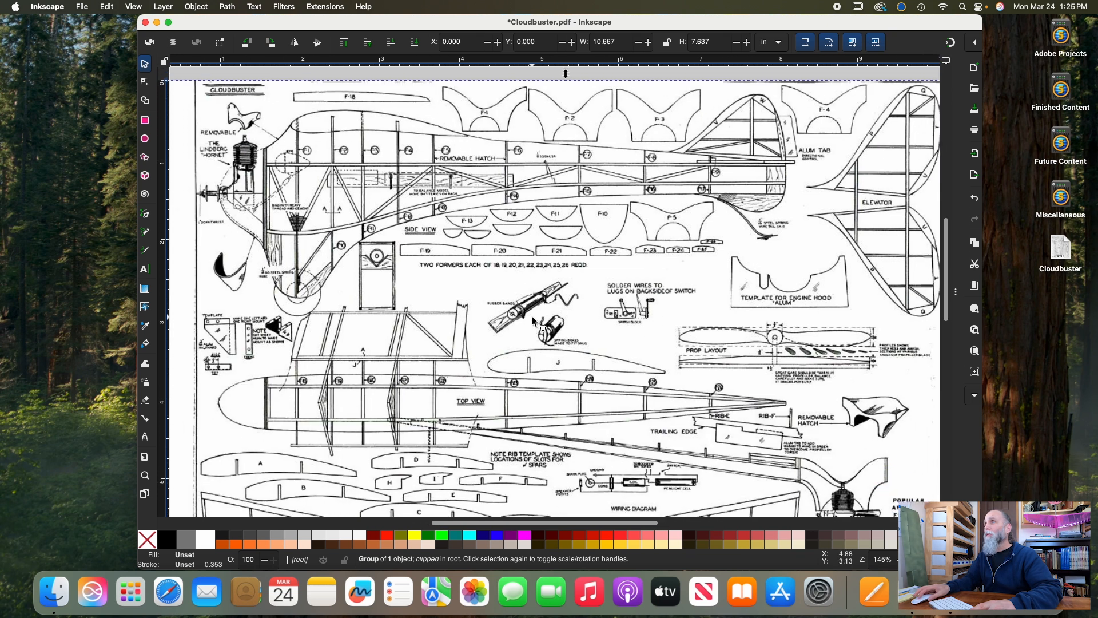
scroll(532, 321, up, 2)
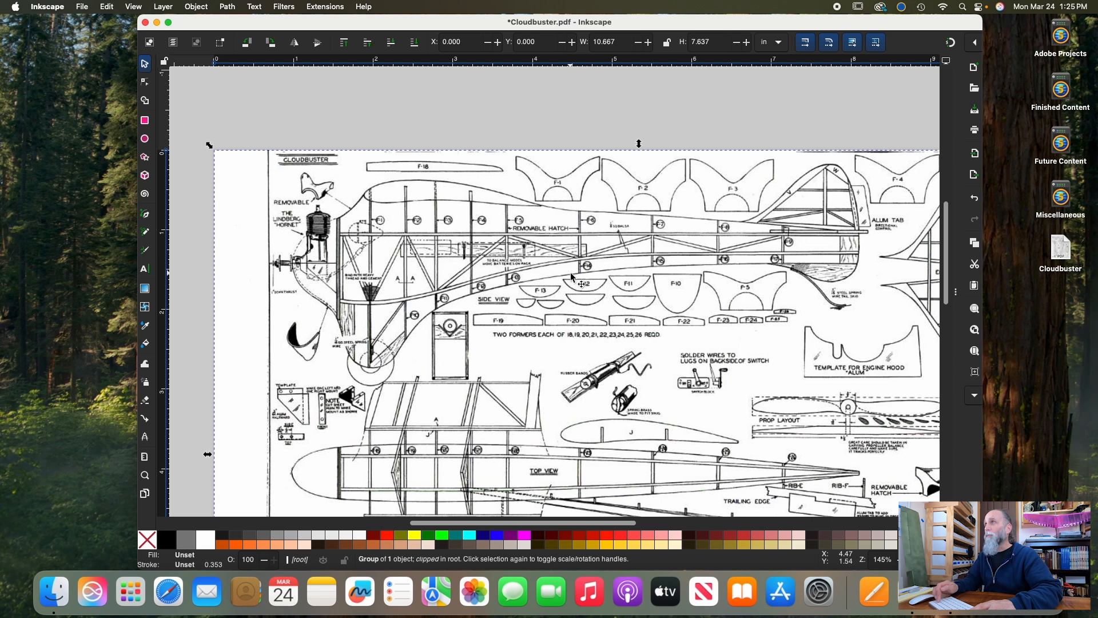
Find the mount template on the plan and examine the 1/2 inch hole-spacing dimension in its top view up close
key(plus)
key(plus)
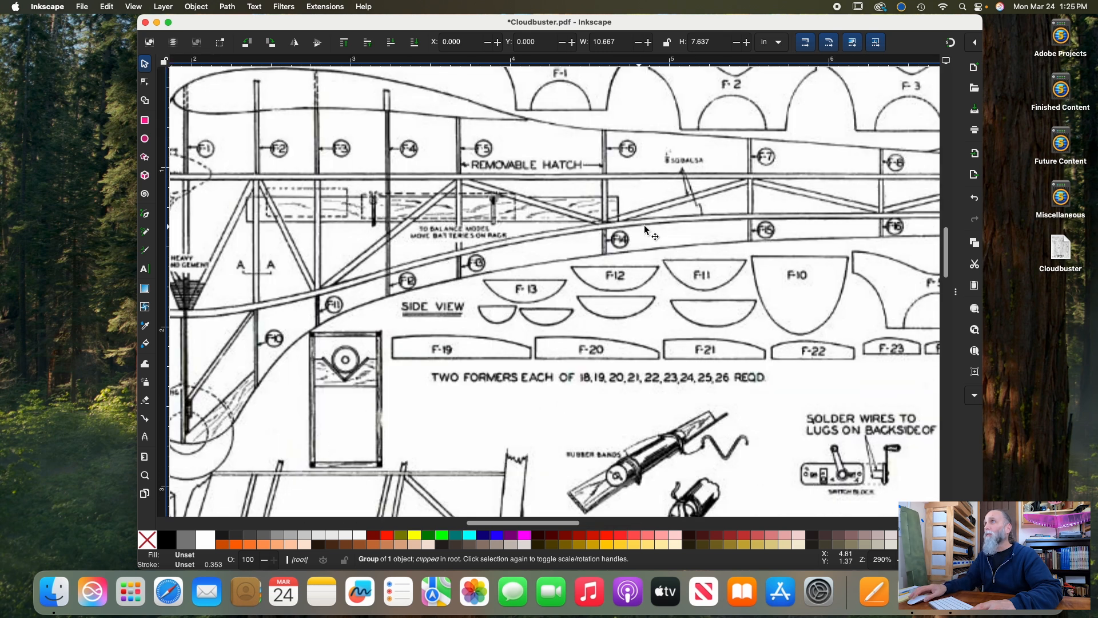
scroll(636, 233, up, 2)
scroll(636, 233, right, 1)
scroll(636, 233, up, 2)
scroll(598, 235, down, 5)
scroll(599, 235, left, 5)
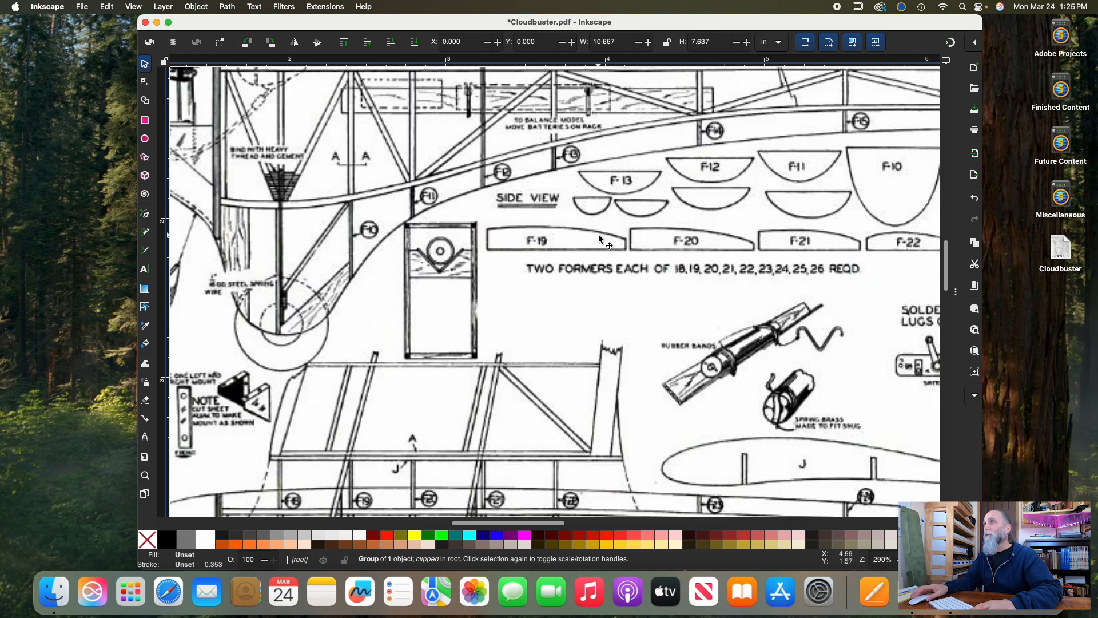
scroll(598, 234, down, 5)
scroll(598, 235, left, 4)
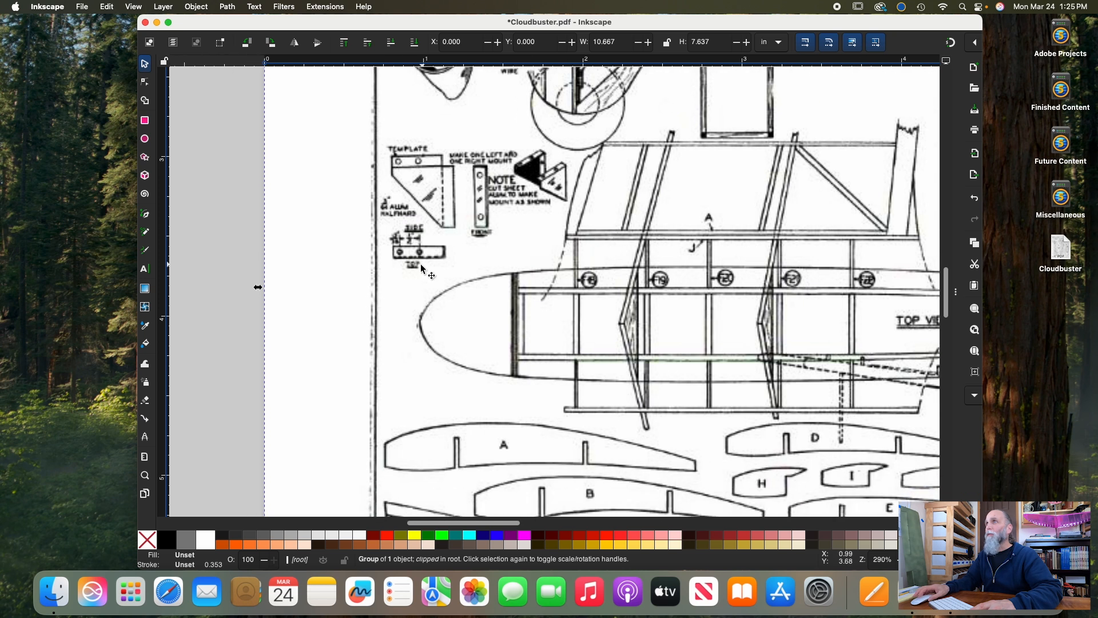
scroll(420, 266, up, 1)
scroll(420, 267, left, 1)
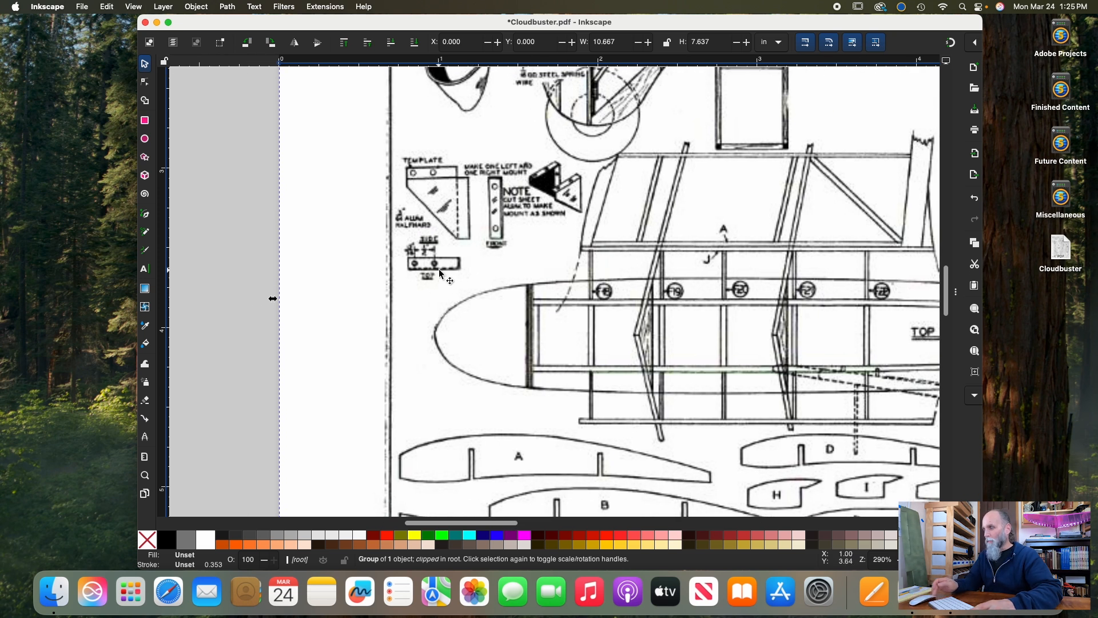
scroll(439, 274, up, 5)
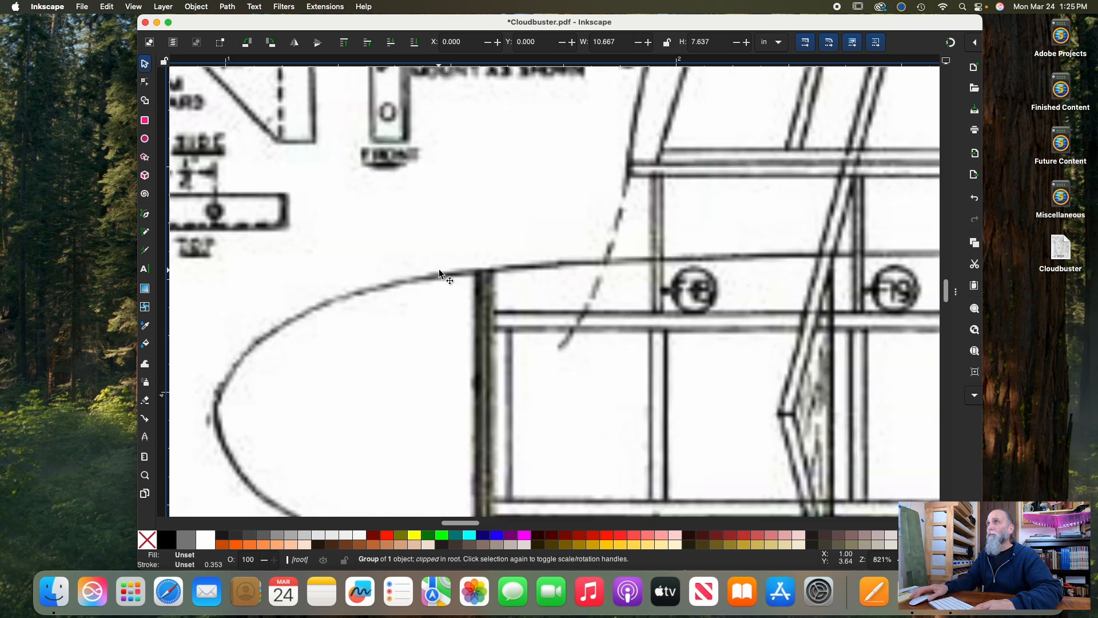
scroll(439, 273, up, 4)
scroll(439, 273, left, 6)
scroll(440, 273, up, 2)
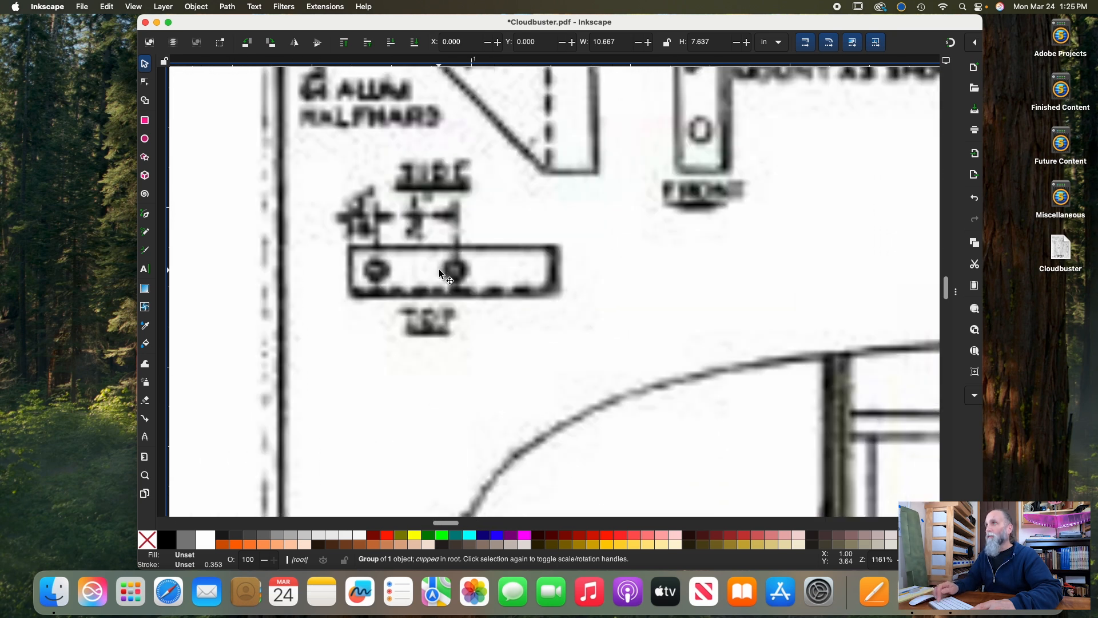
scroll(438, 269, up, 1)
scroll(438, 269, left, 2)
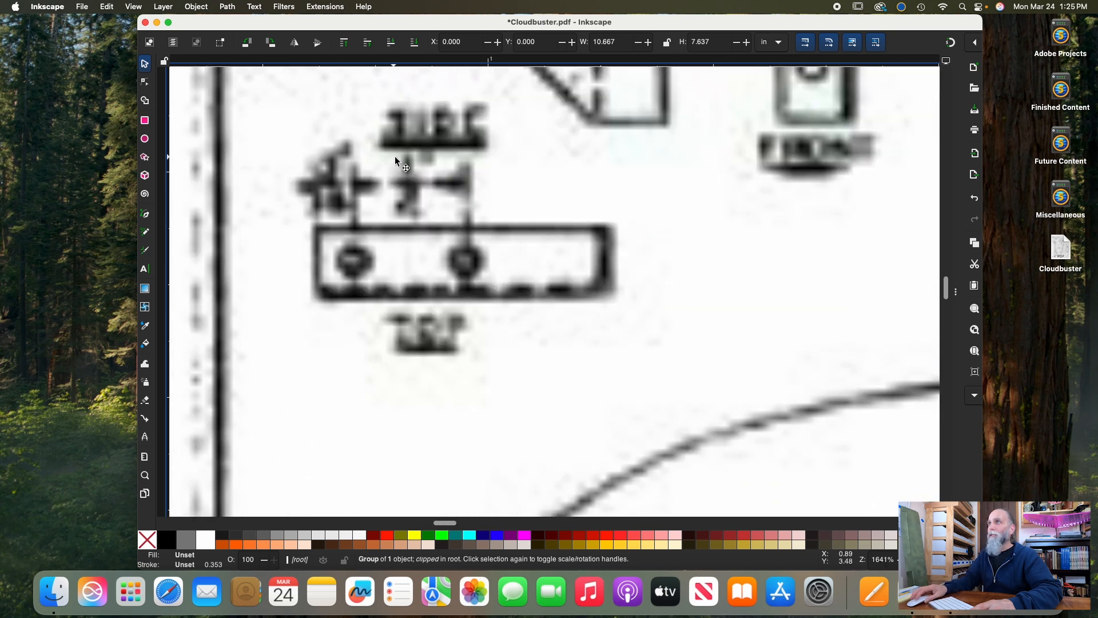
scroll(428, 192, left, 2)
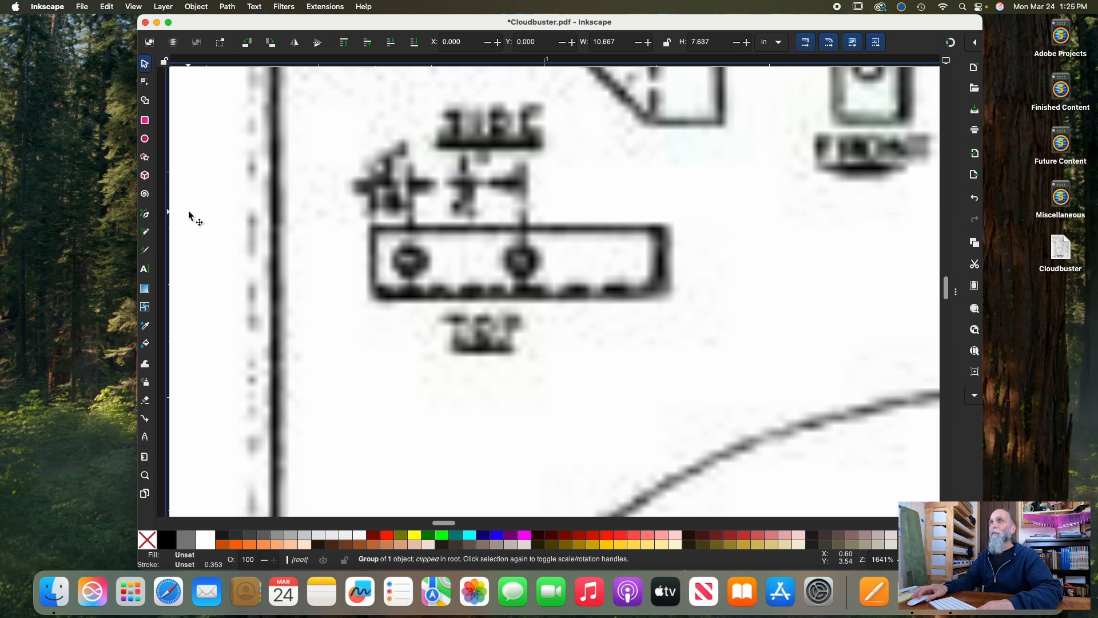
Draw a horizontal straight line about 0.13 in long across the 1/2 inch dimension of the mount's top view
click(147, 215)
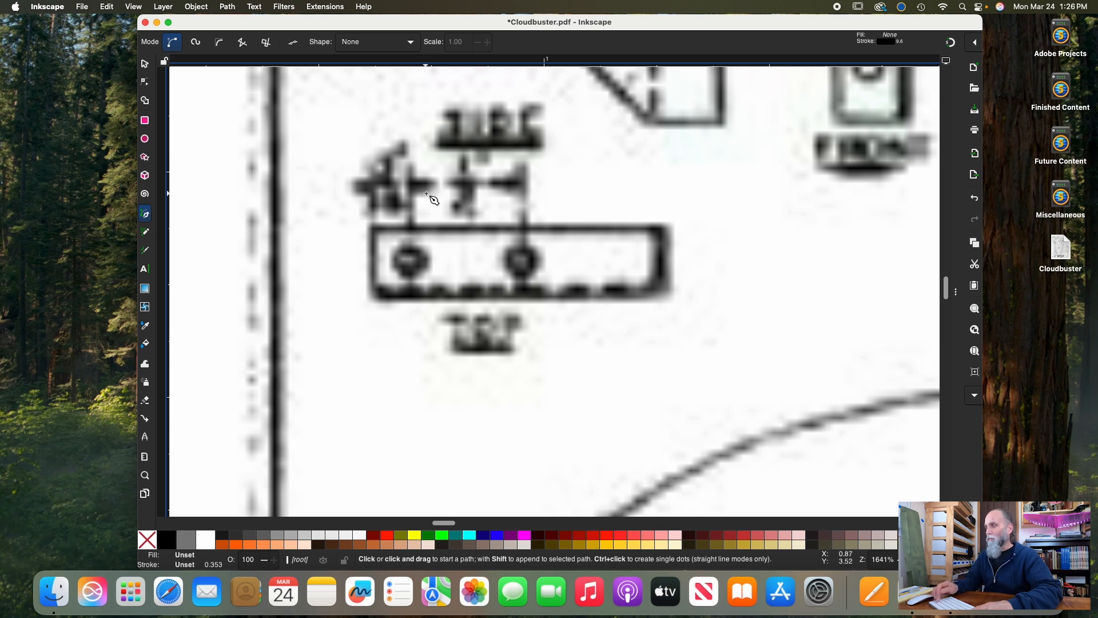
scroll(430, 197, up, 3)
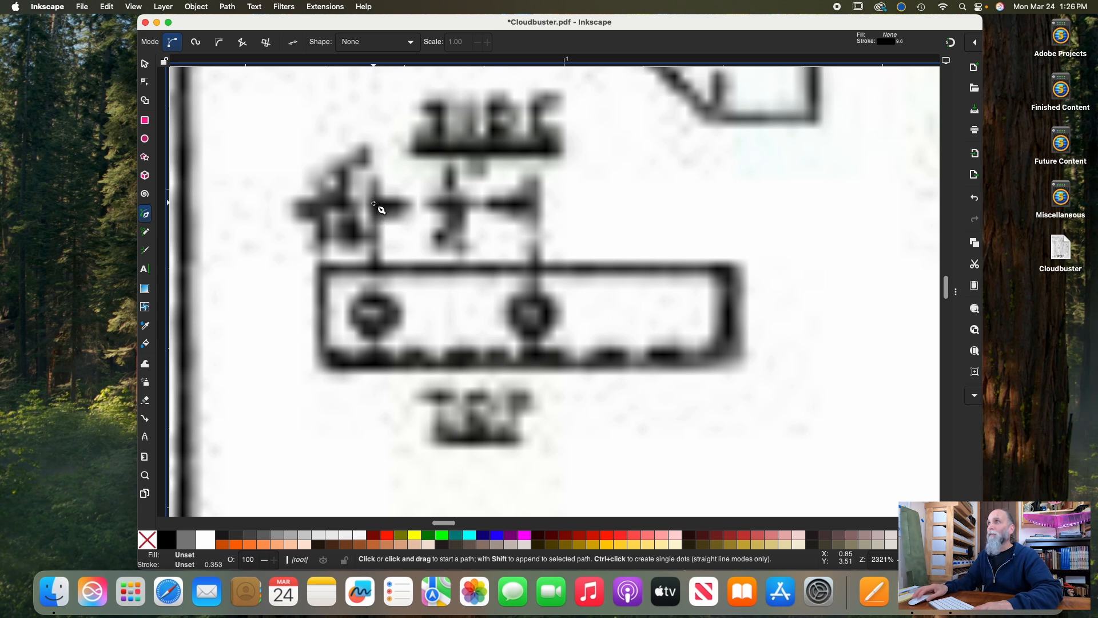
click(373, 202)
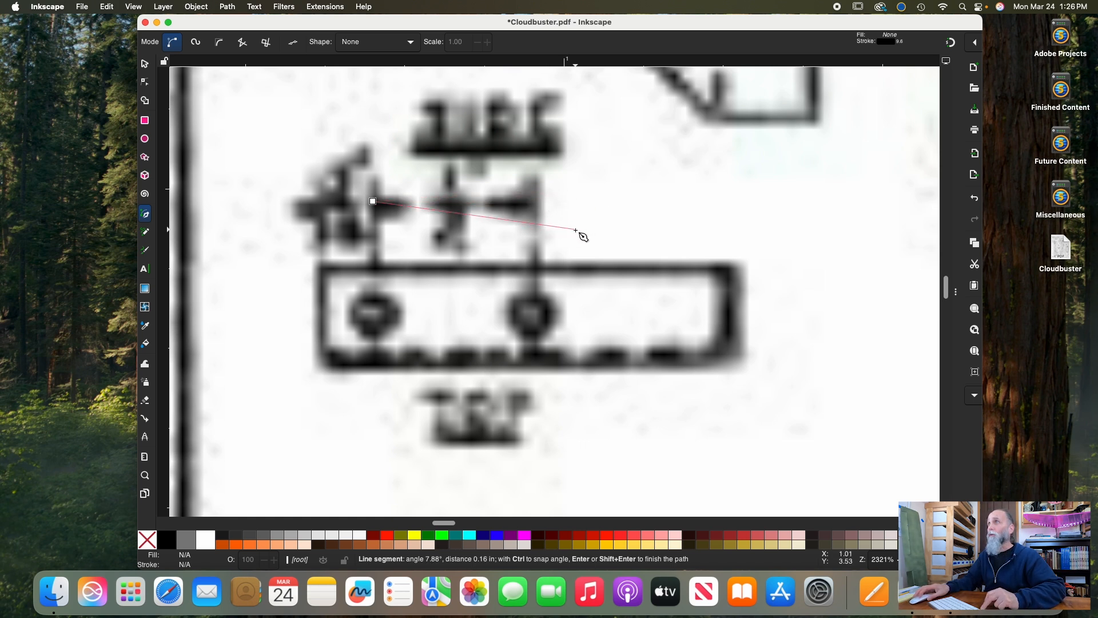
double_click(535, 202)
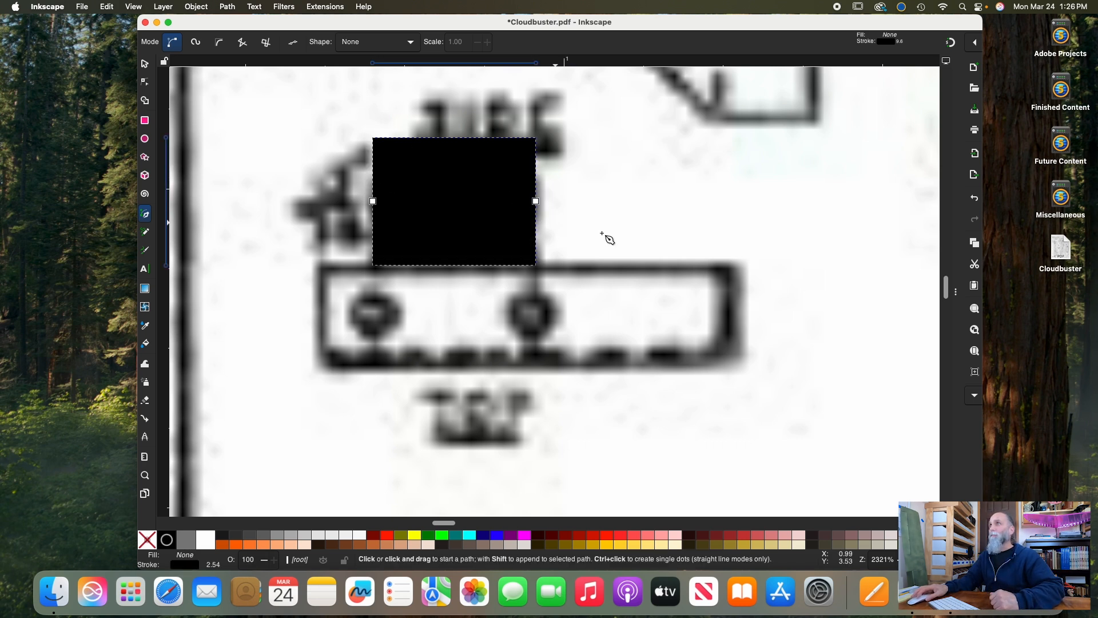
Remove the drawn line's stroke paint, give it a flat black fill, and check its stroke style settings
scroll(619, 280, right, 3)
scroll(619, 280, up, 1)
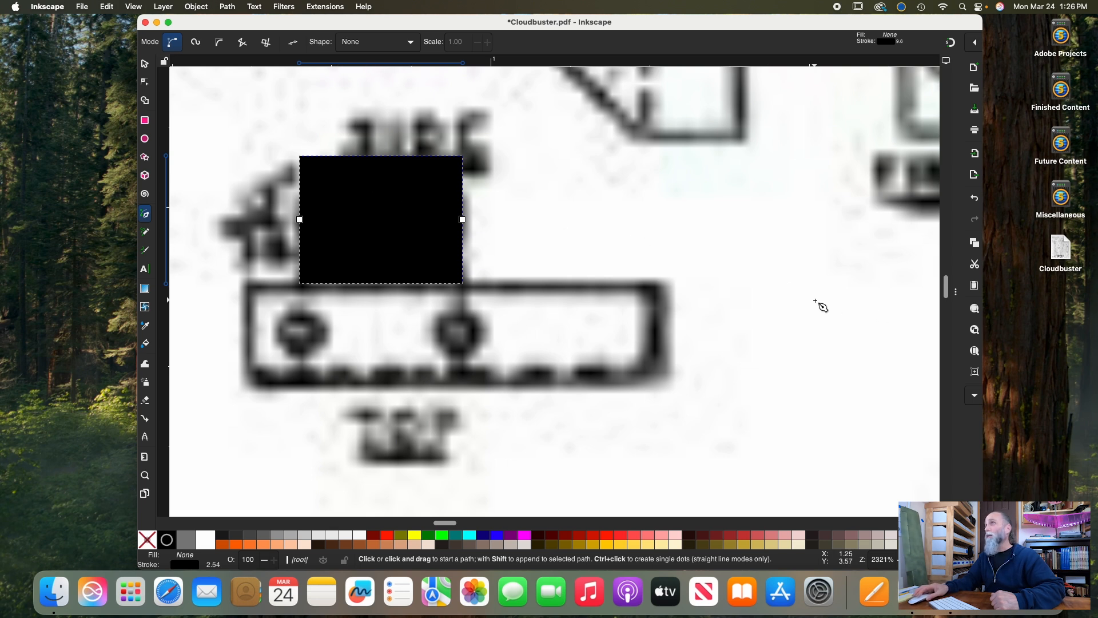
click(957, 293)
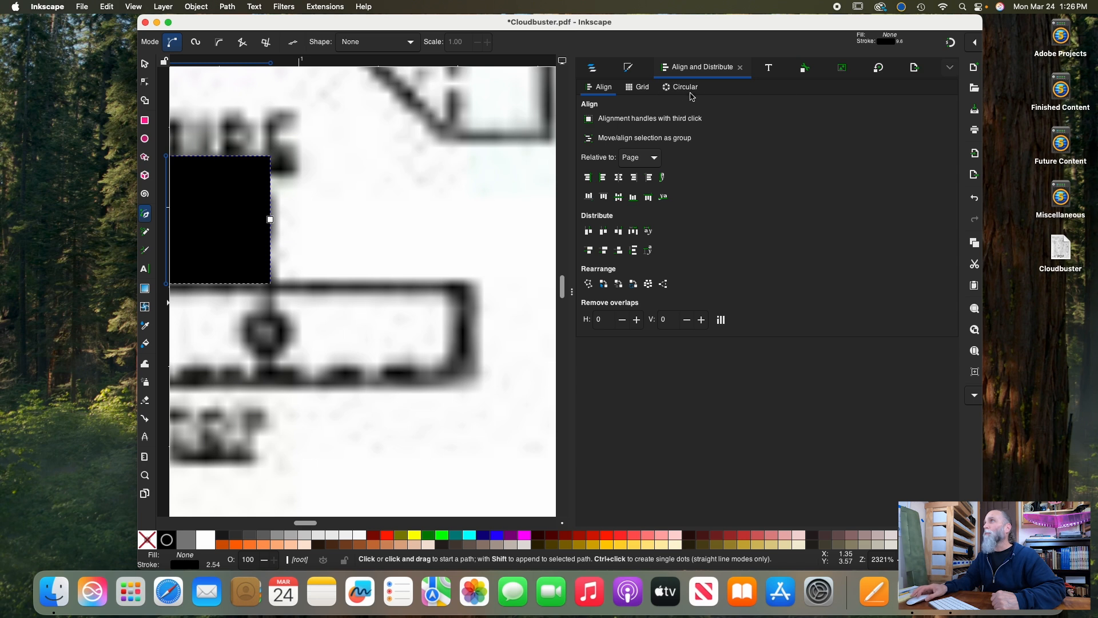
click(630, 69)
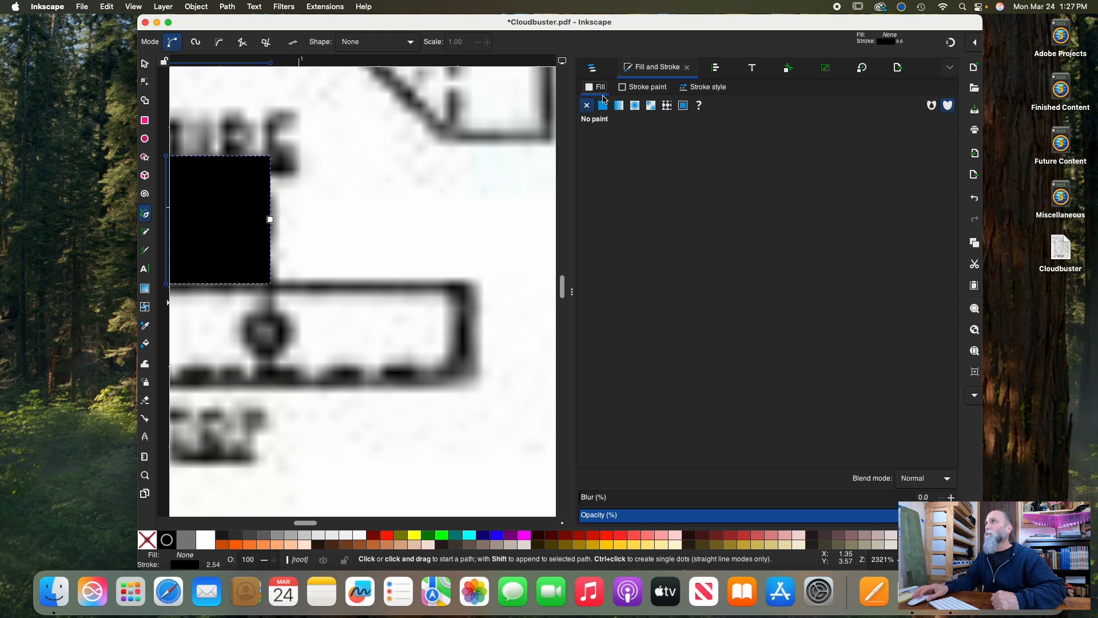
click(639, 89)
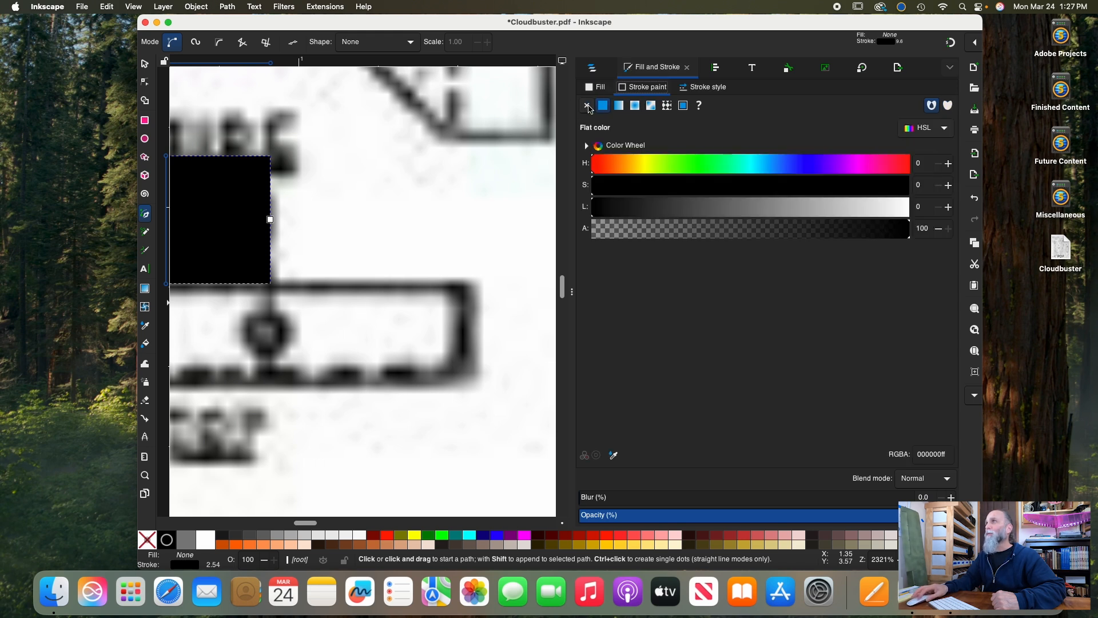
click(587, 105)
click(592, 86)
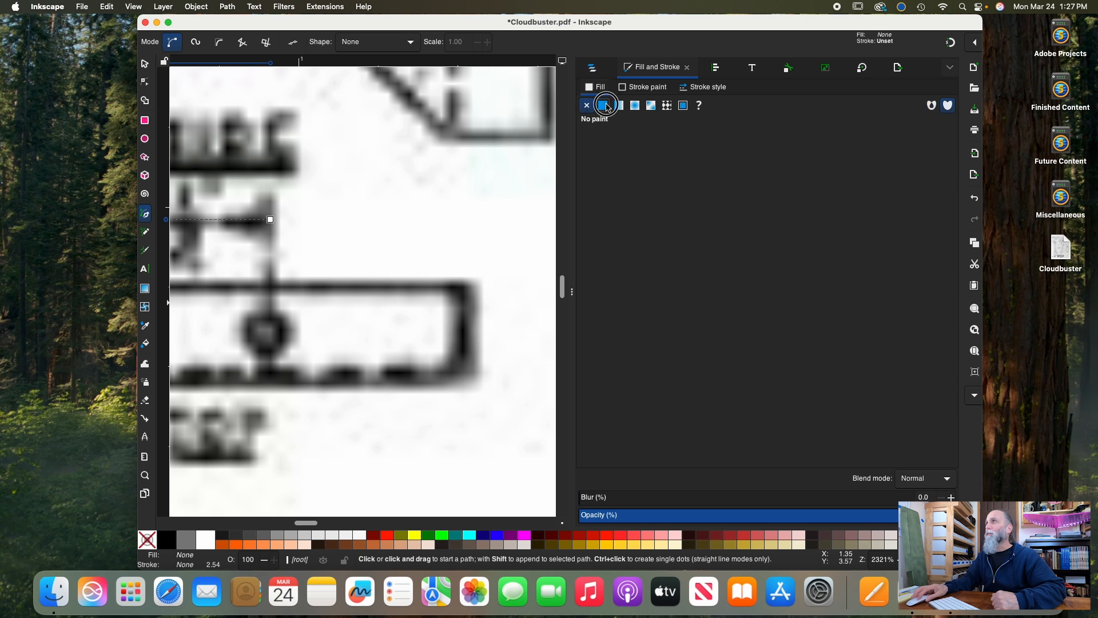
click(604, 105)
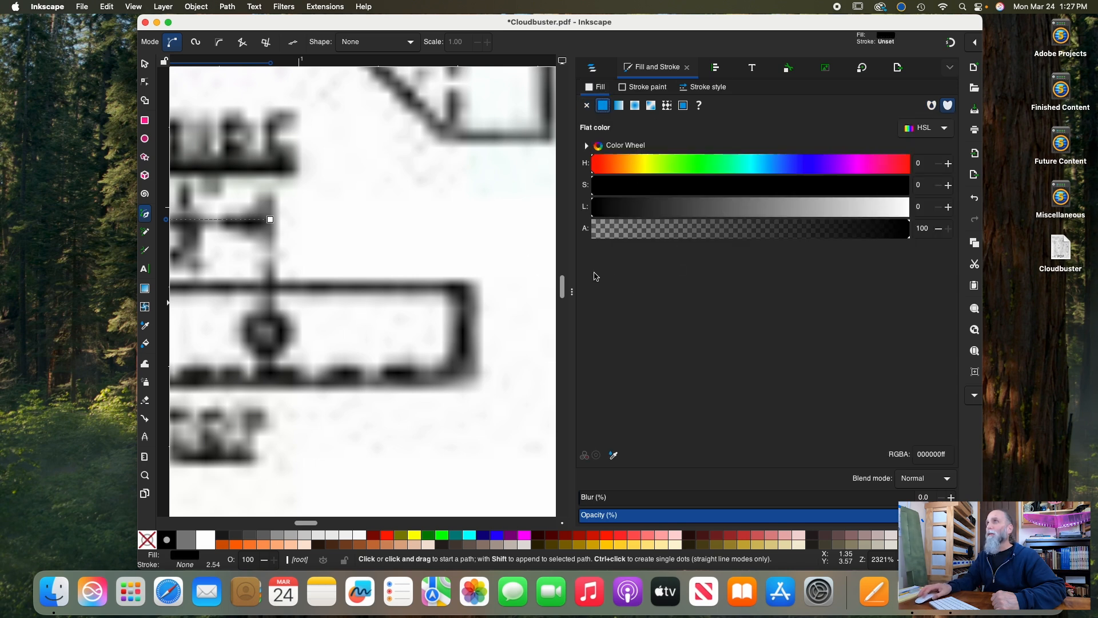
scroll(497, 255, up, 2)
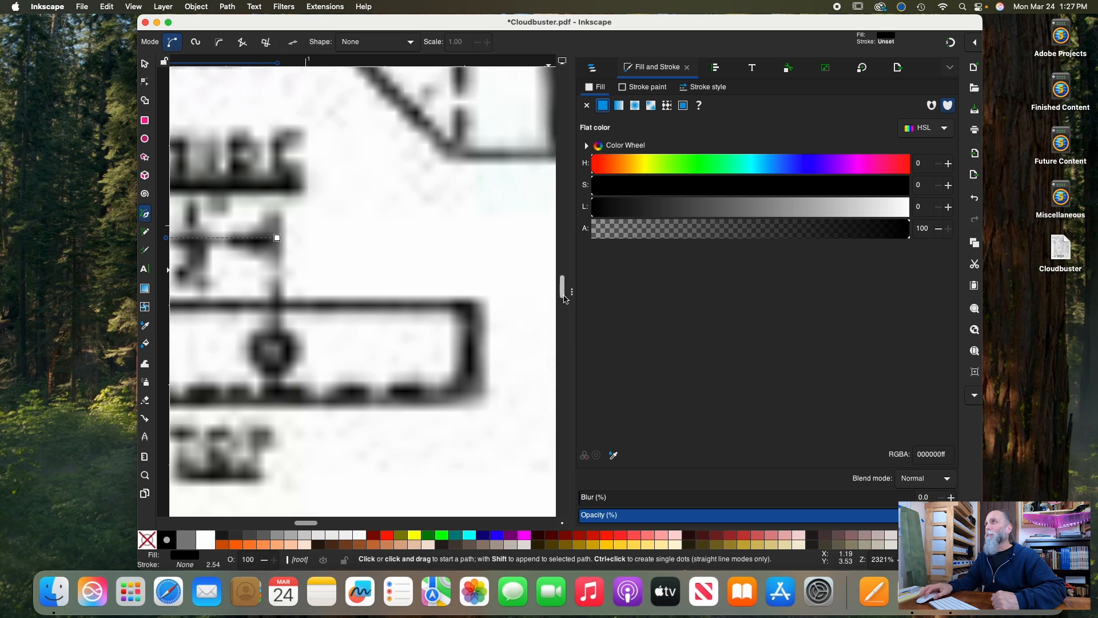
click(706, 89)
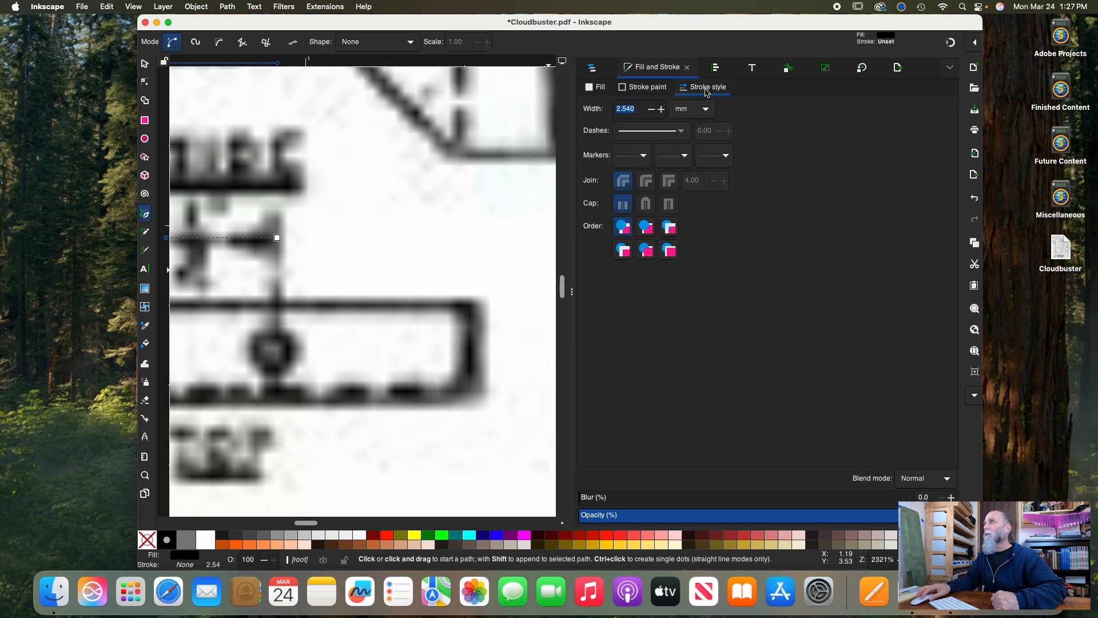
click(594, 89)
Collapse the docked dialogs and select the drawn dimension line as an object to read its width
drag(572, 291, 573, 290)
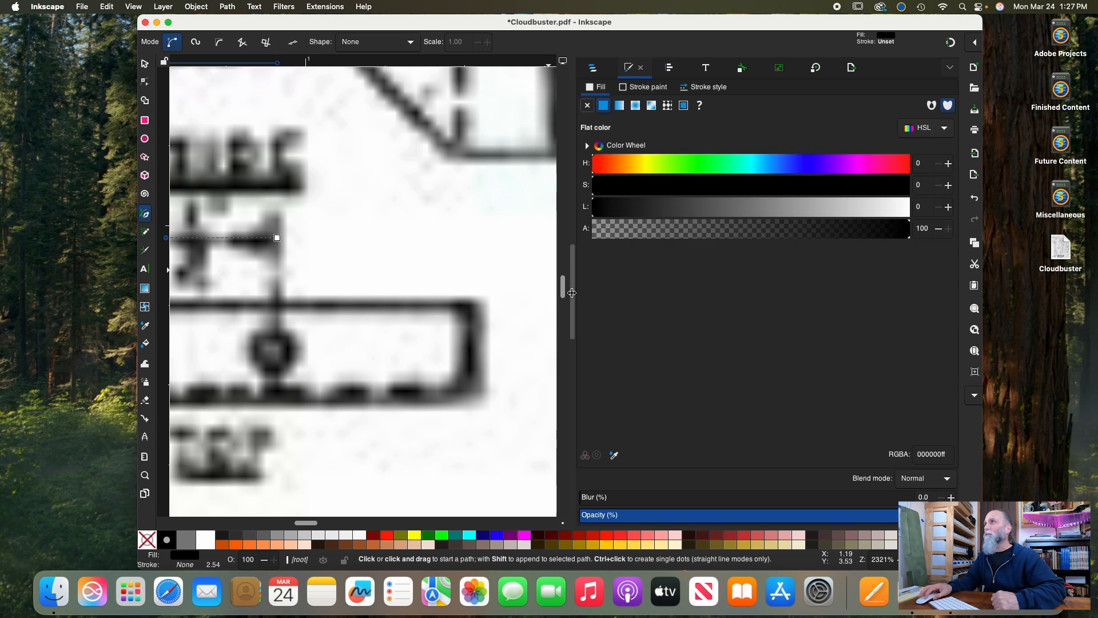
click(572, 292)
scroll(647, 278, left, 2)
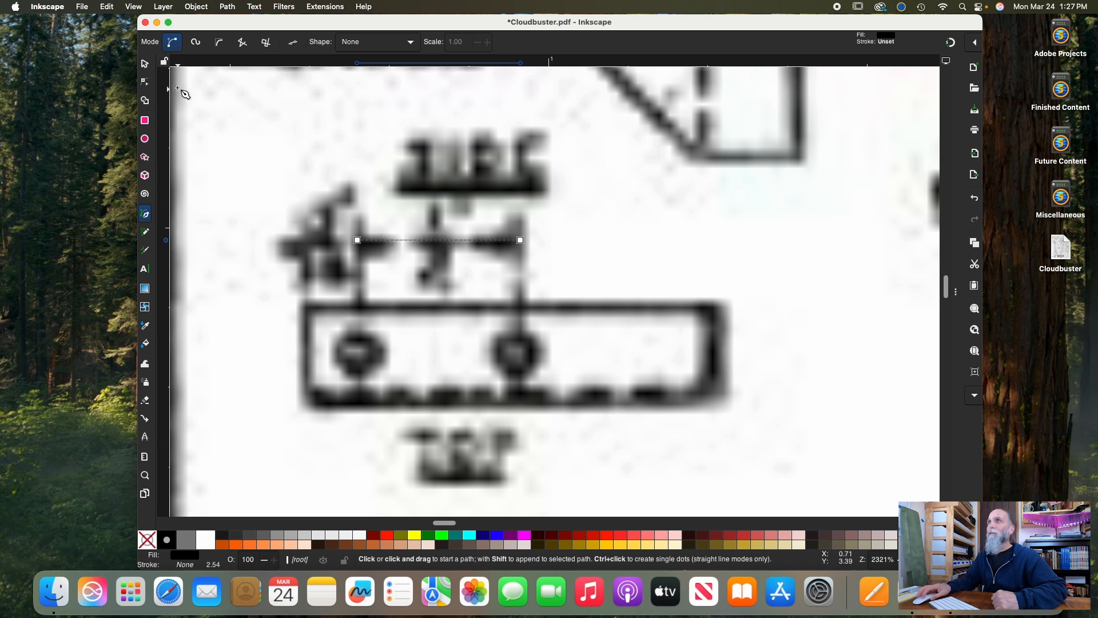
click(145, 65)
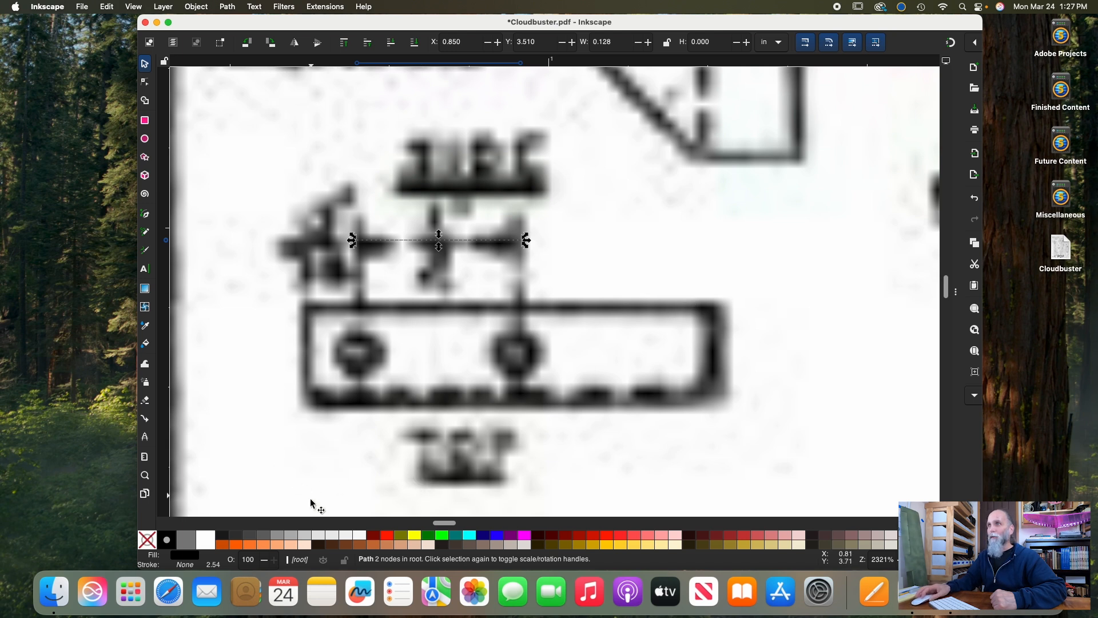
Switch to the Calculator app, place its window clear of the mount's dimension, and clear the previous calculation
click(131, 592)
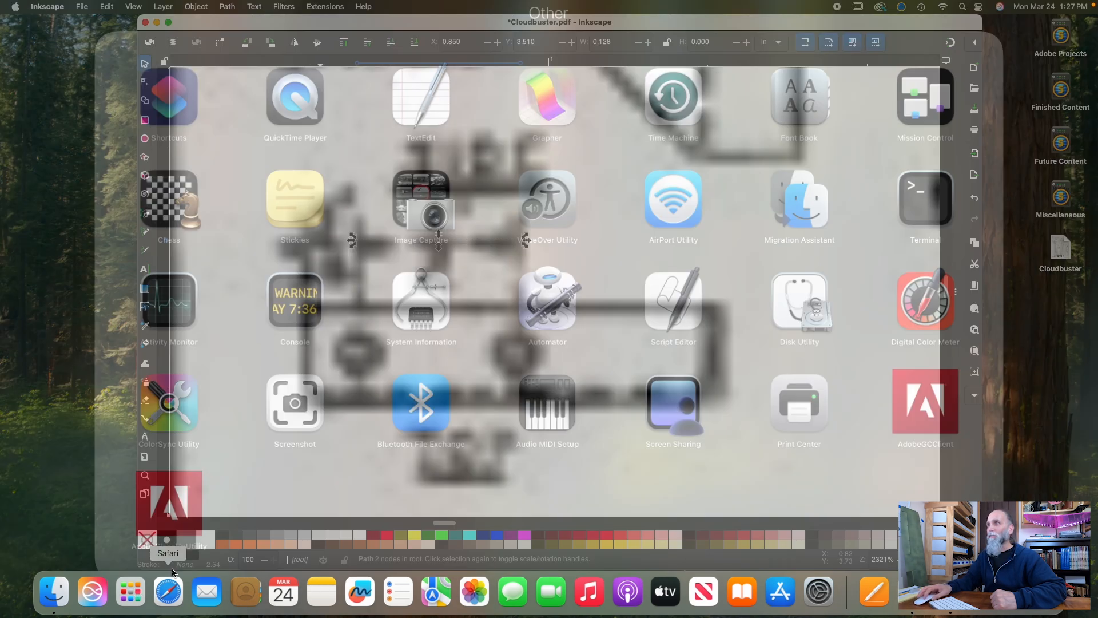
click(85, 467)
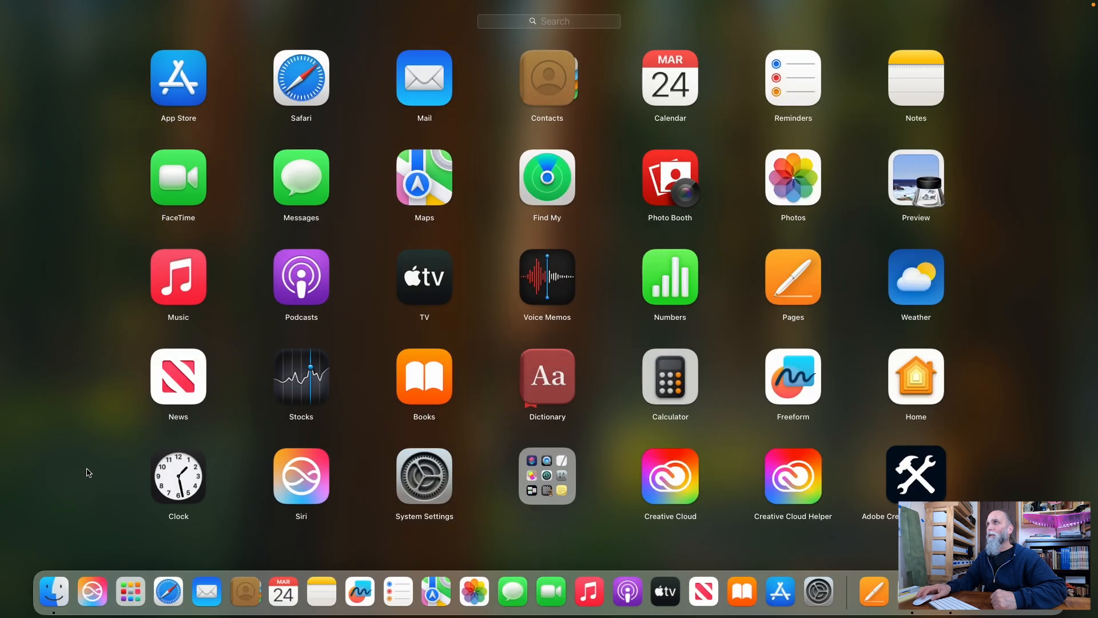
click(659, 379)
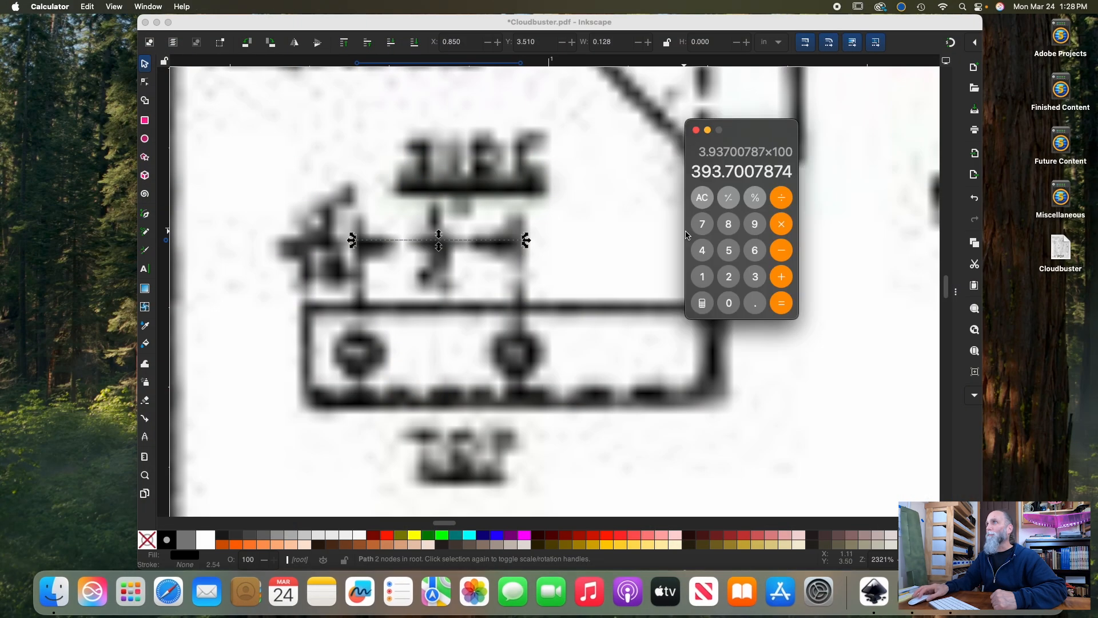
drag(752, 136, 782, 174)
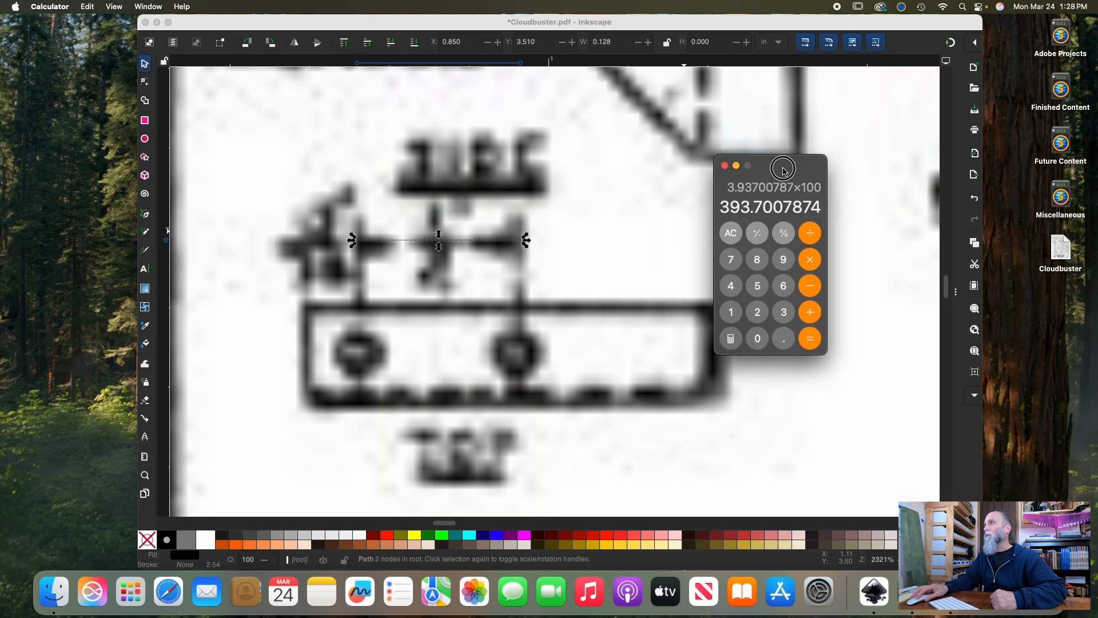
click(730, 235)
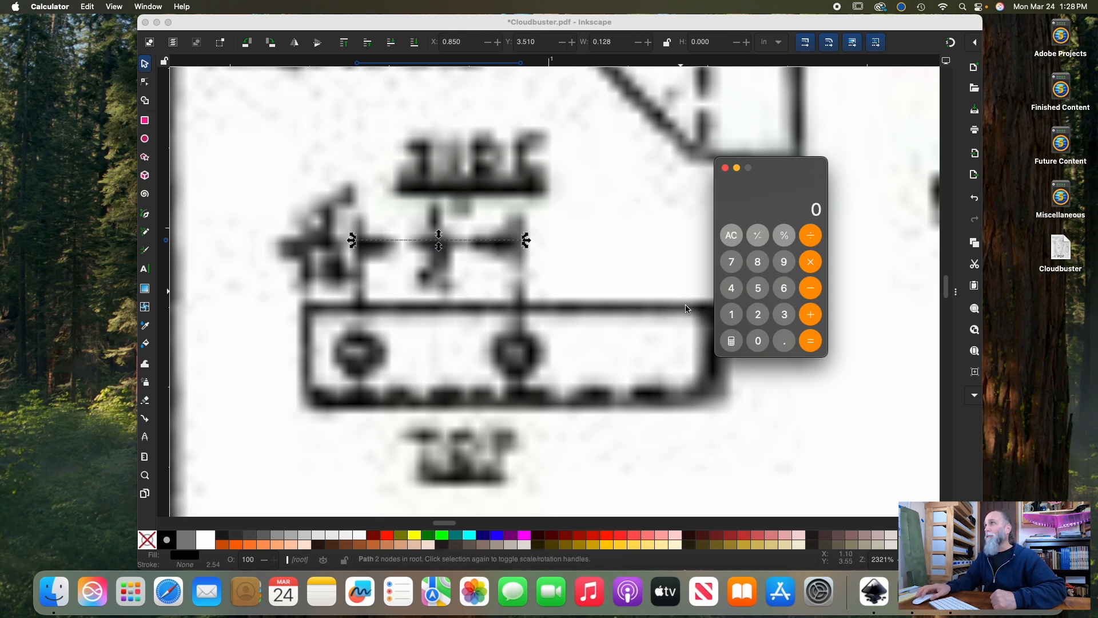
Calculate the plan's scale factor by dividing 0.5 by 0.128, and close the calculator
click(785, 342)
click(759, 289)
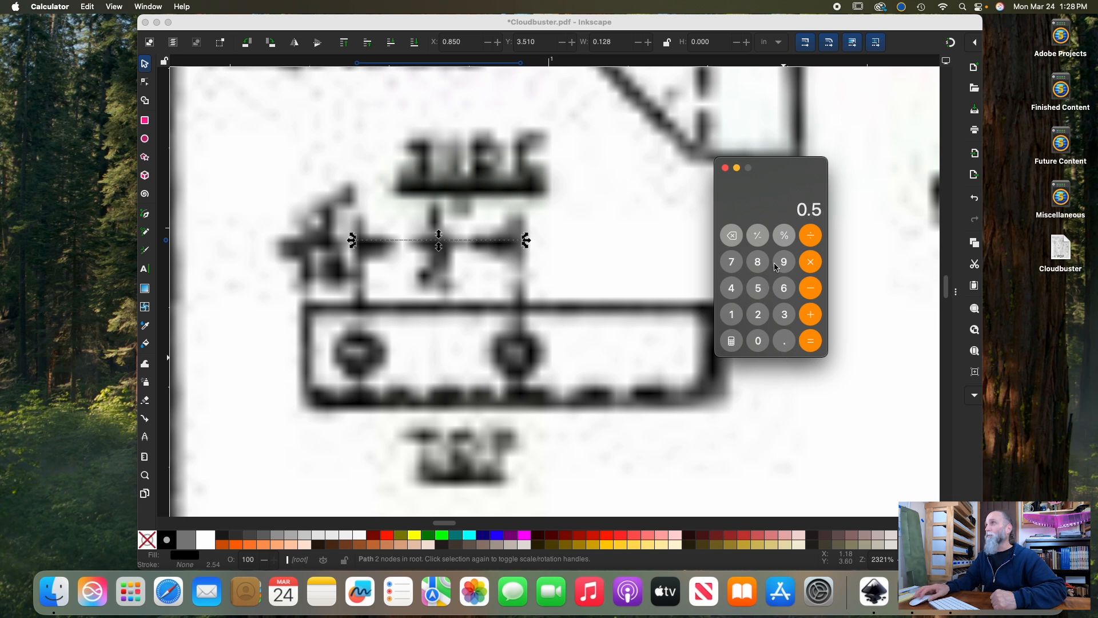
click(811, 236)
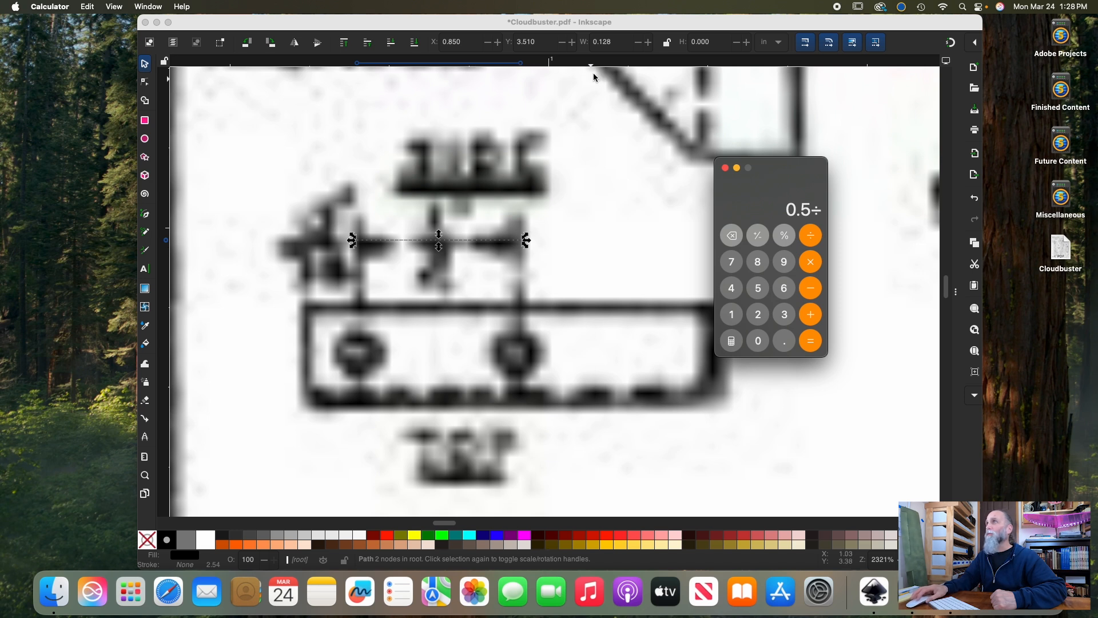
click(785, 345)
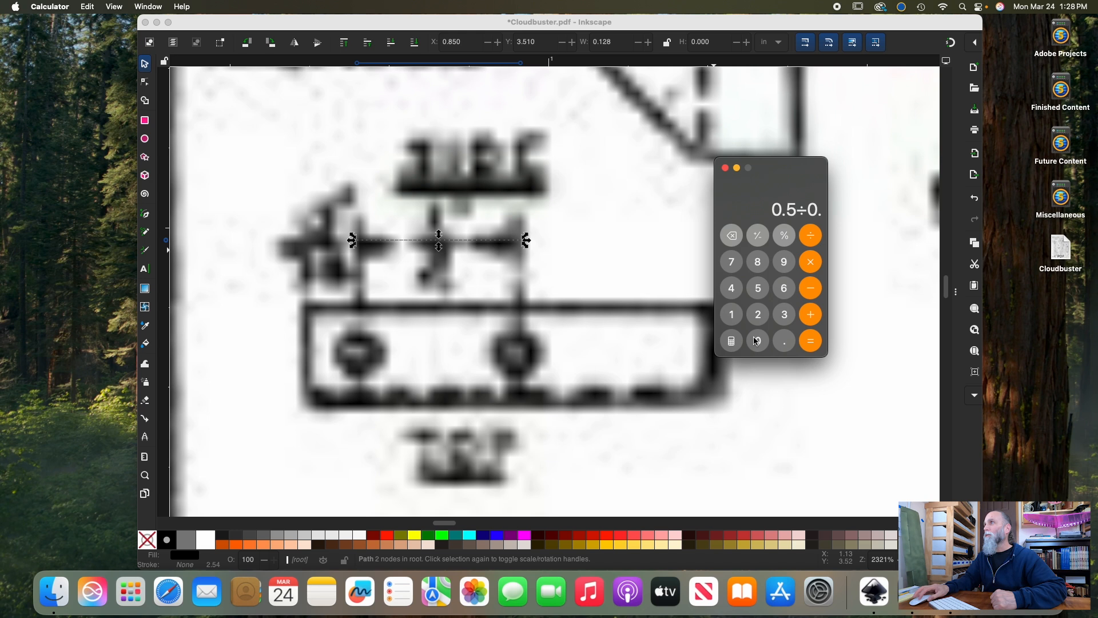
click(732, 316)
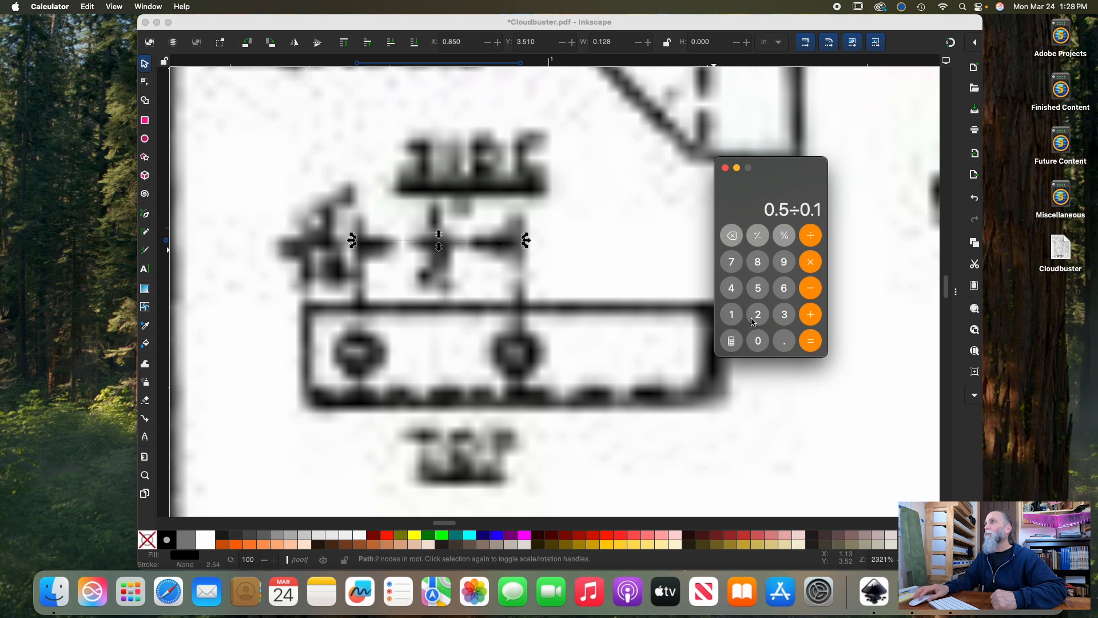
click(758, 316)
click(758, 262)
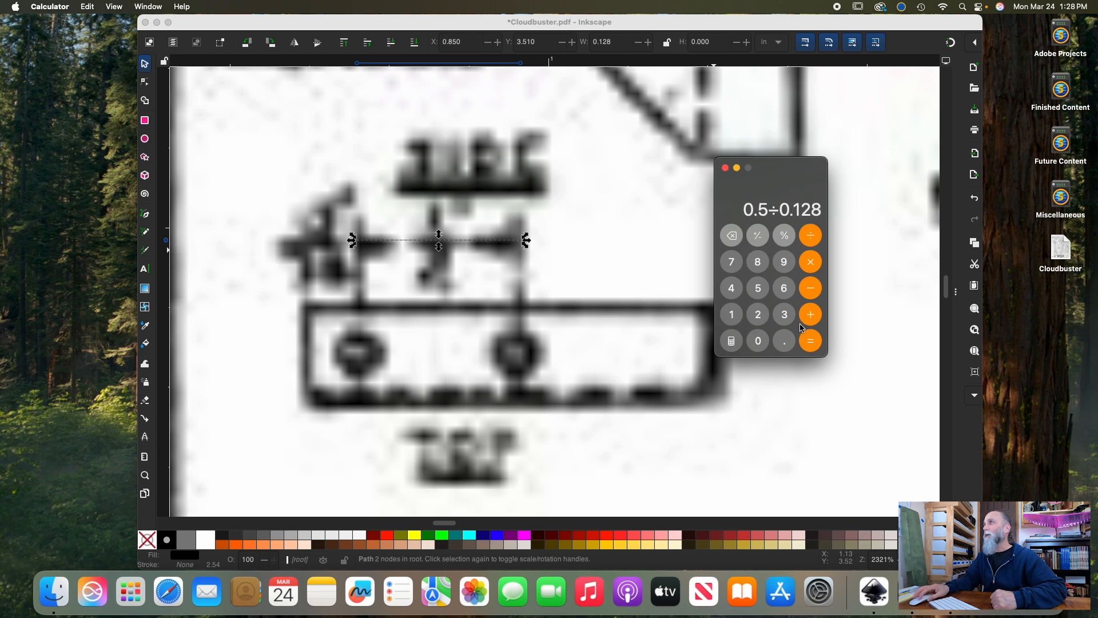
click(811, 343)
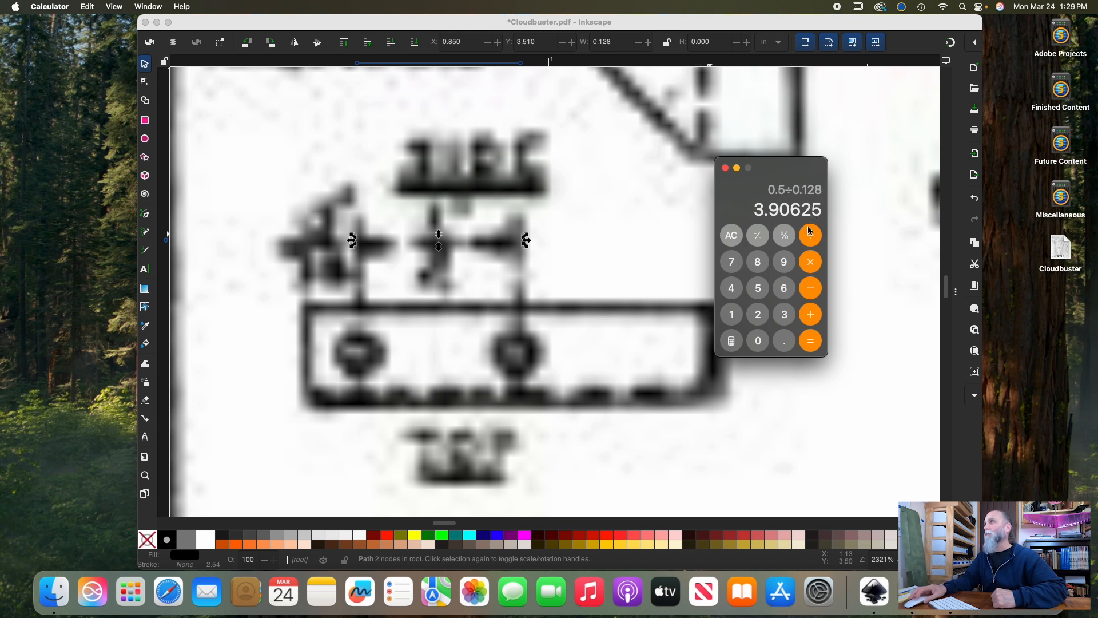
click(726, 168)
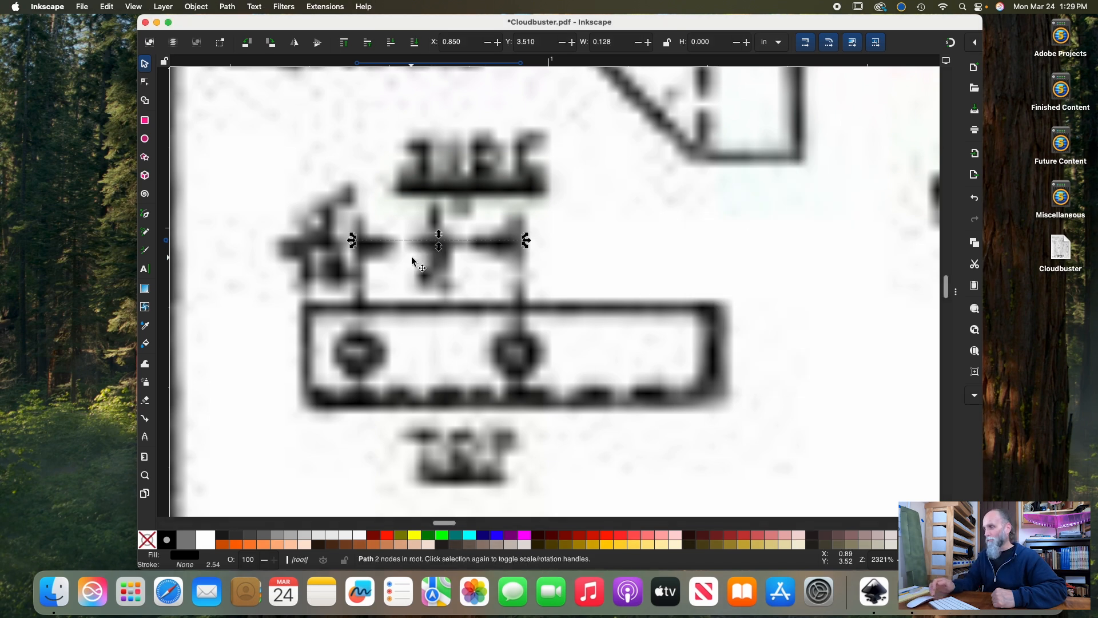
Deselect the dimension line, bring the whole plan into view, and open the Transform dialog's scale settings
key(Escape)
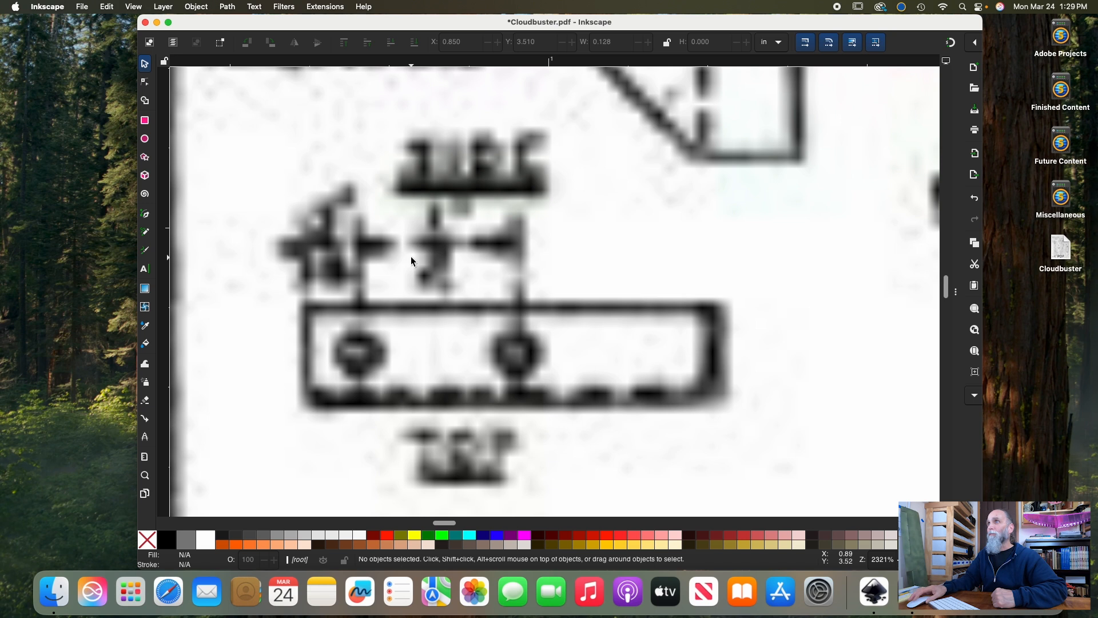
scroll(410, 258, up, 3)
scroll(411, 257, down, 5)
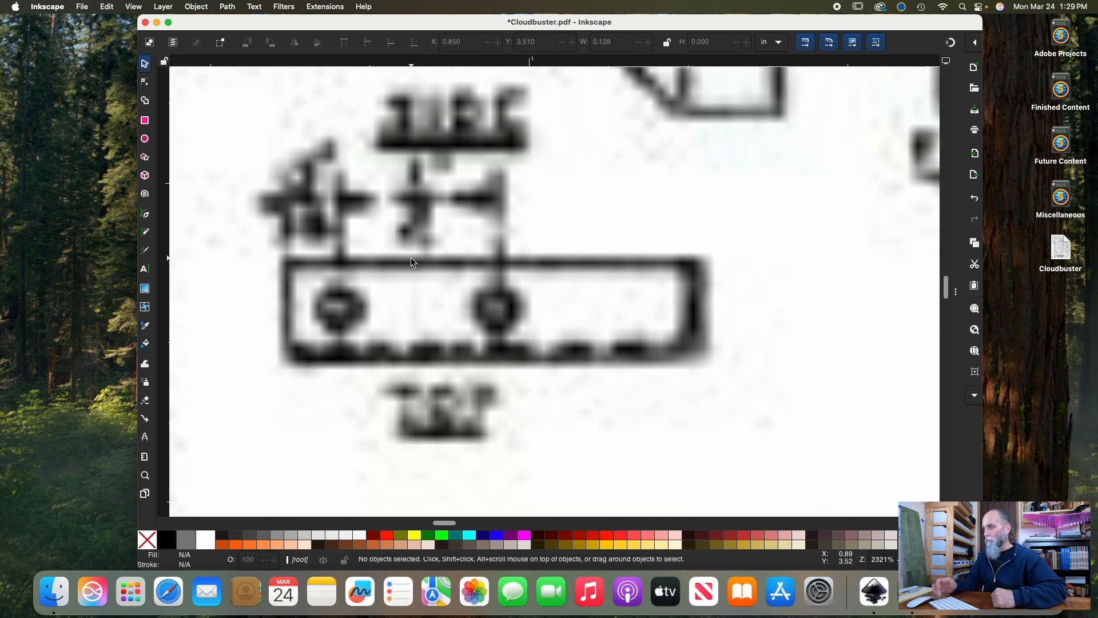
scroll(411, 257, down, 6)
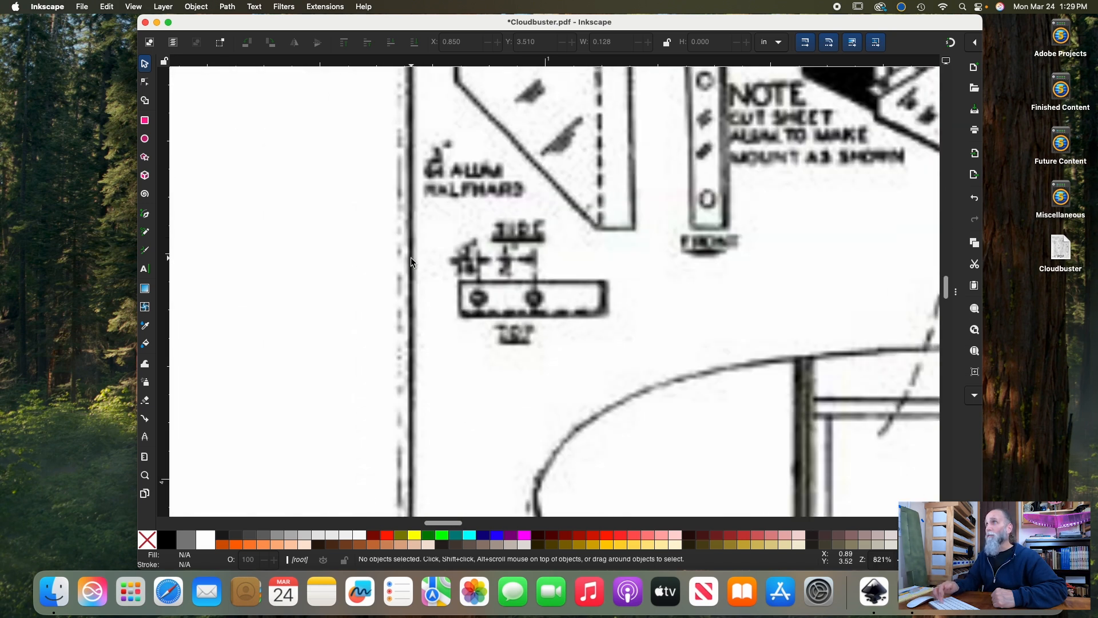
scroll(411, 263, down, 4)
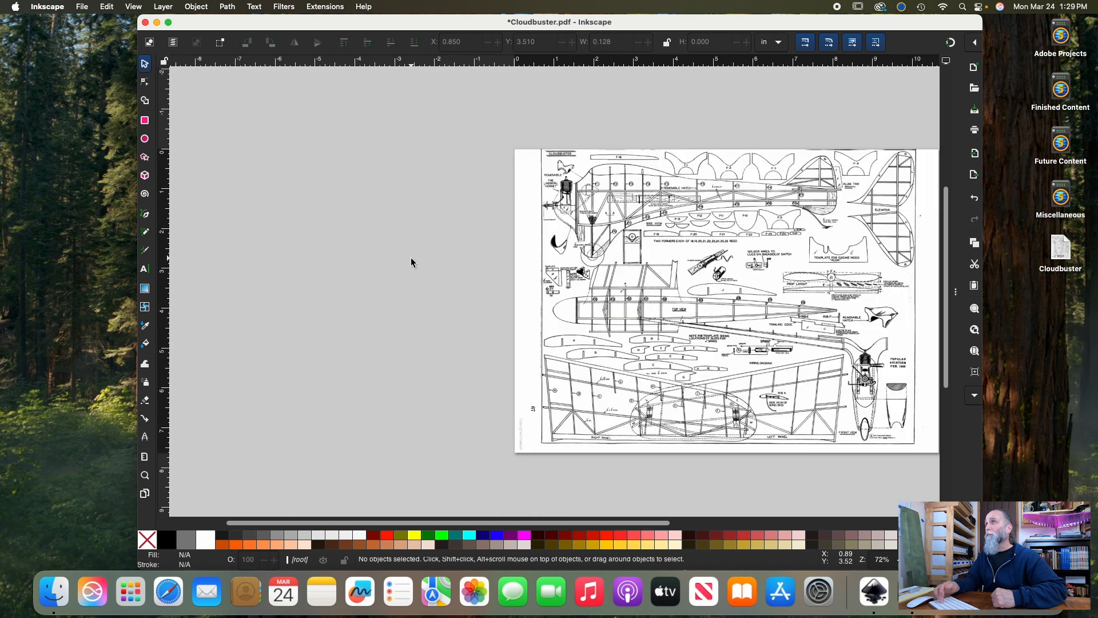
scroll(365, 143, right, 6)
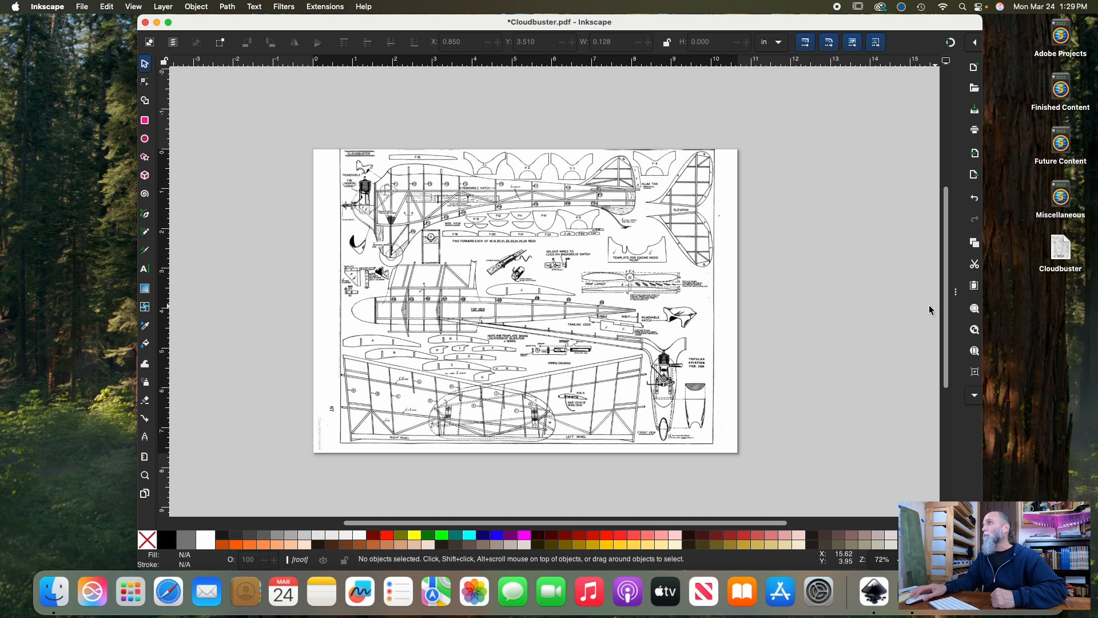
click(957, 293)
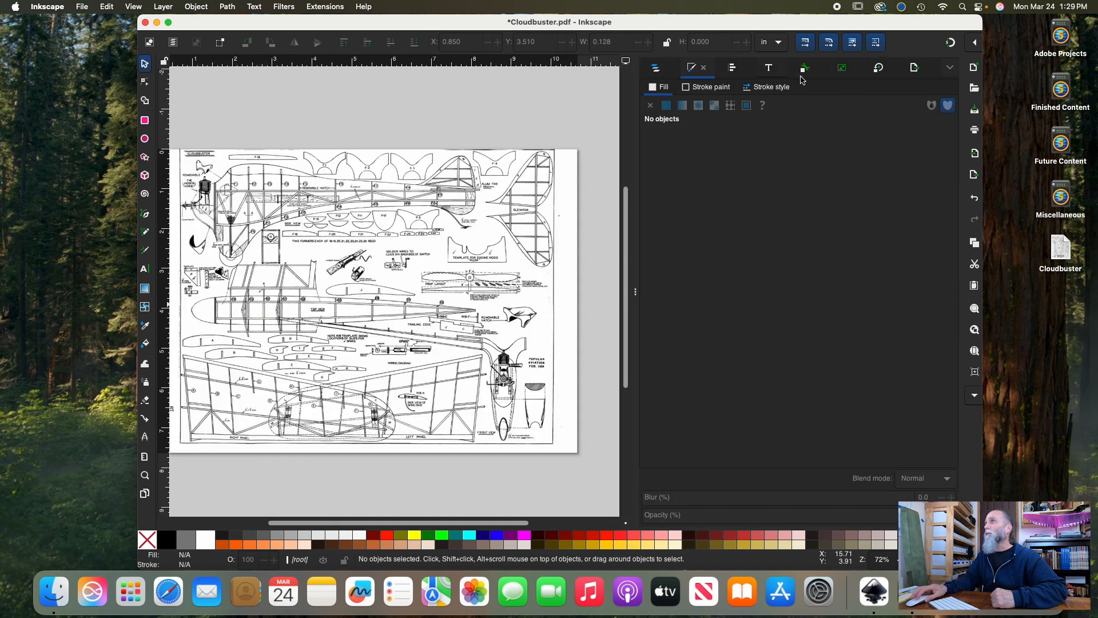
click(879, 68)
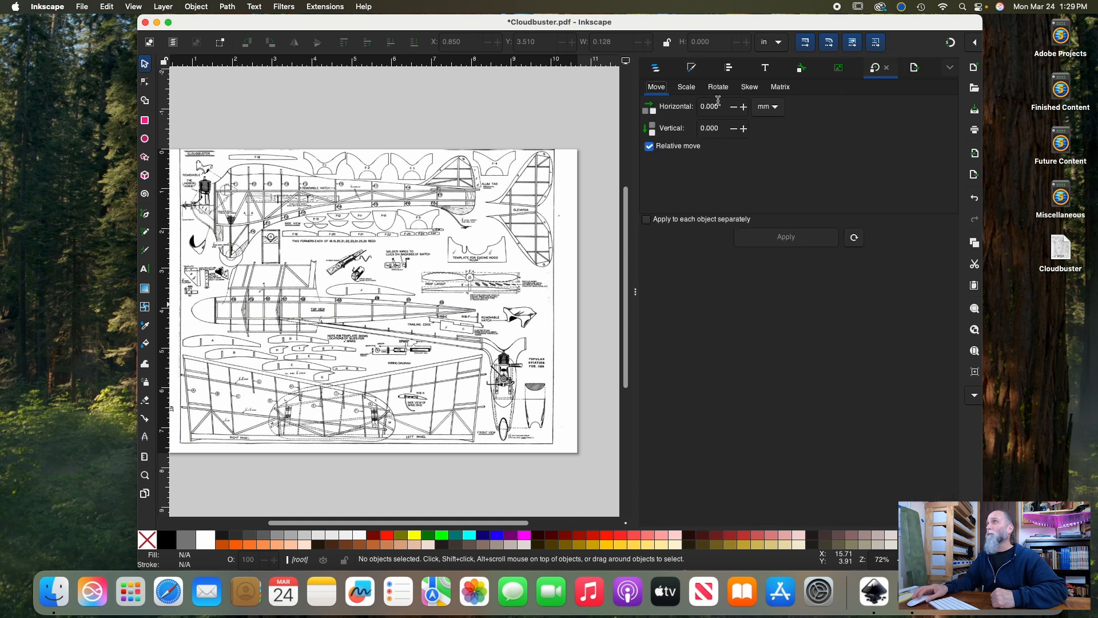
click(686, 90)
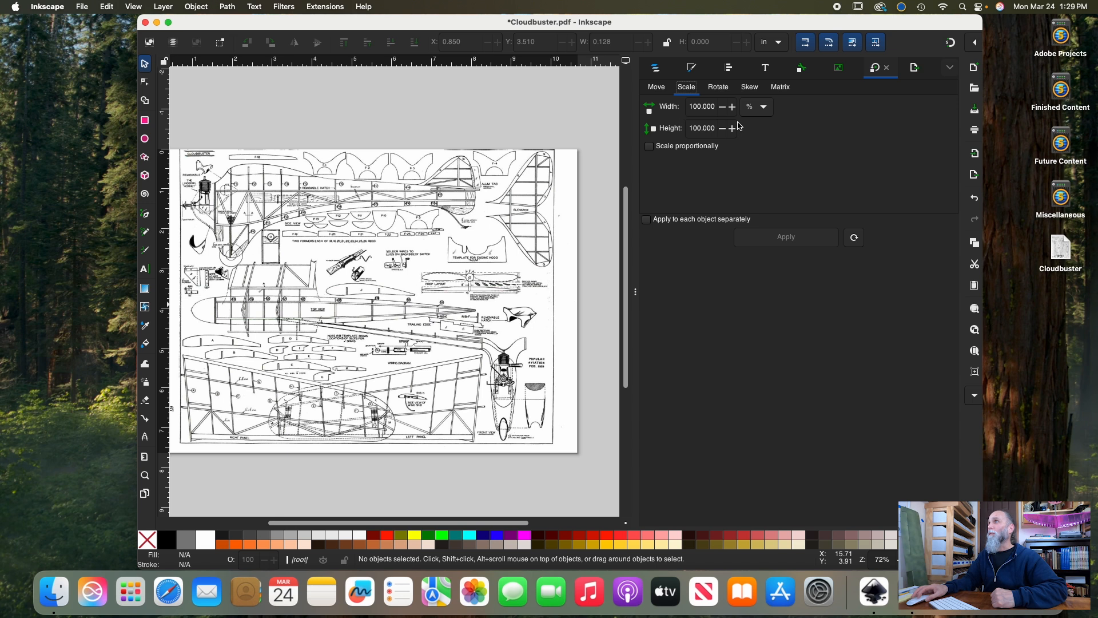
Set the scale transform to percent units with proportional scaling and a width of 400 %
click(764, 107)
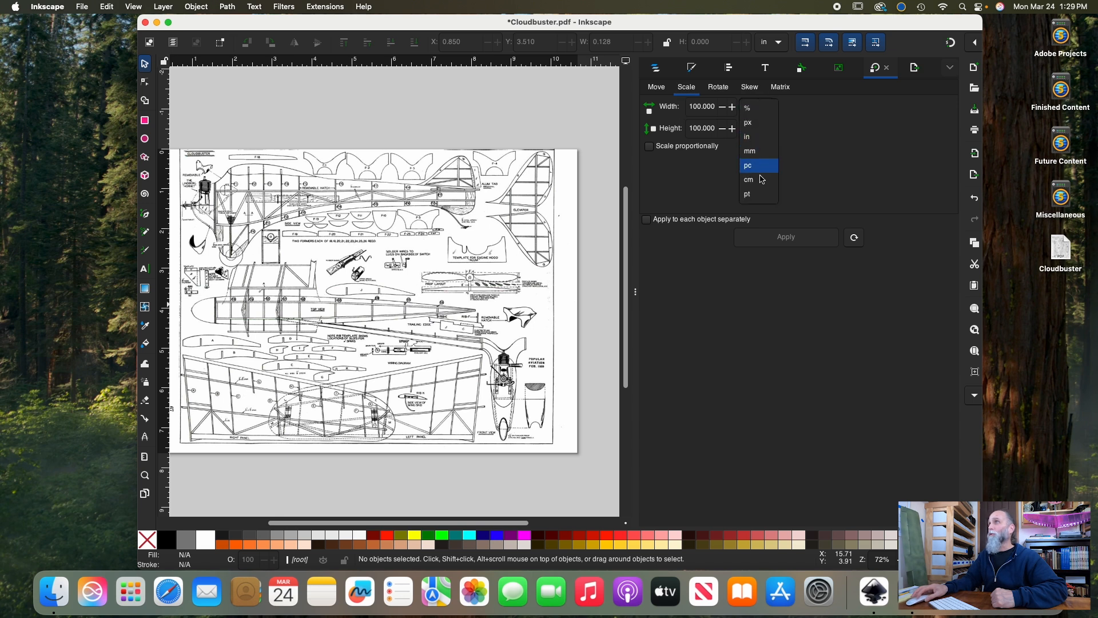
click(758, 112)
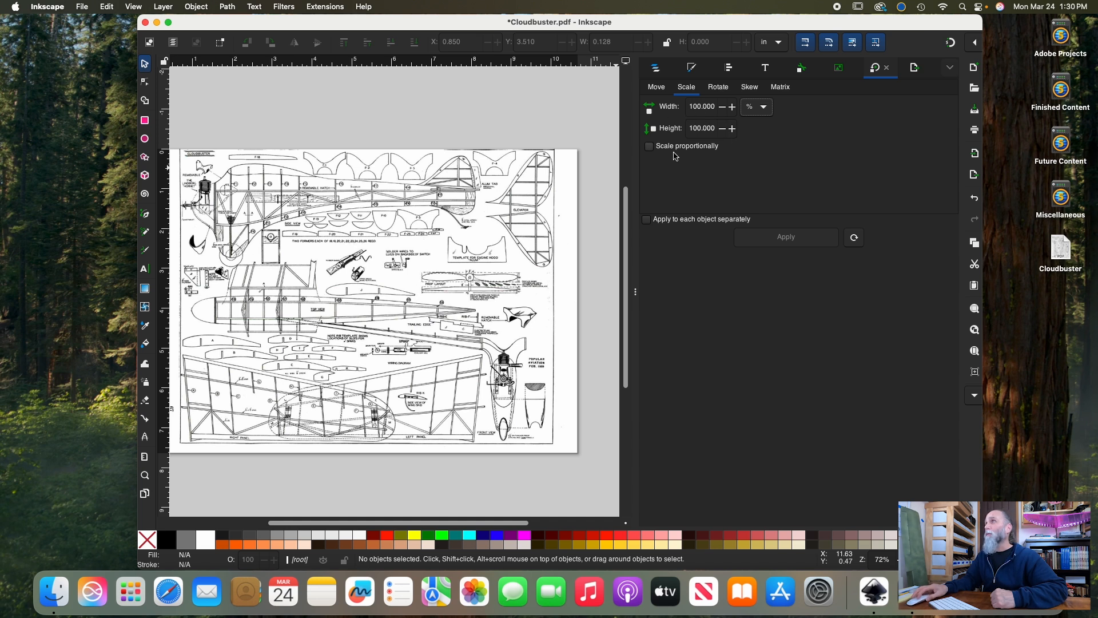
click(649, 148)
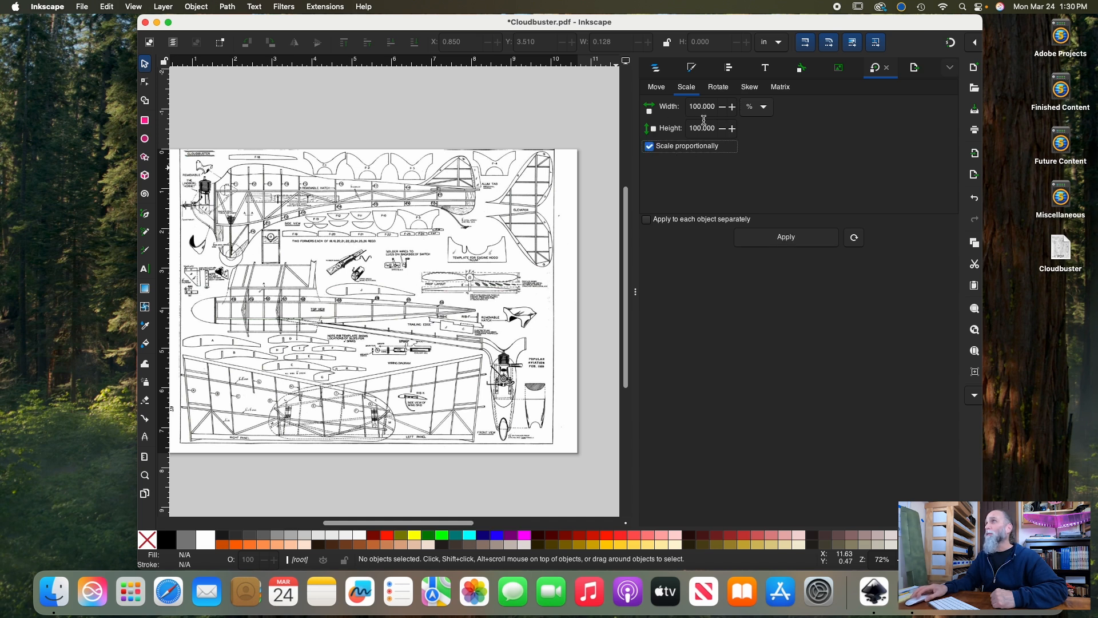
drag(715, 107, 686, 109)
key(BackSpace)
text(400)
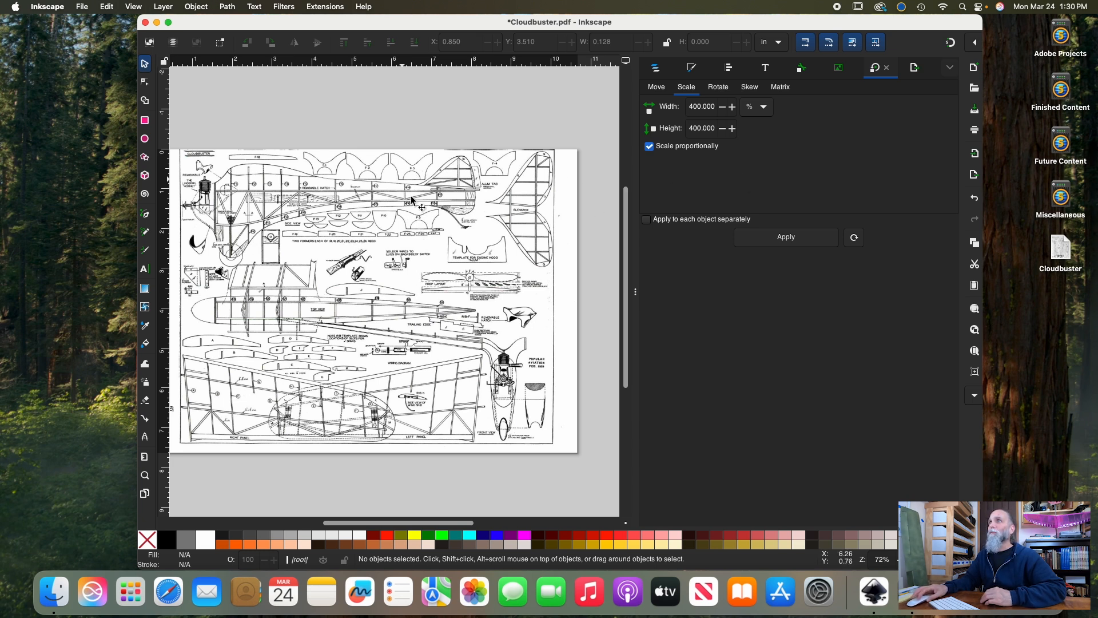
Select the plan group, shift it slightly off the page corner, and undo that move
click(456, 195)
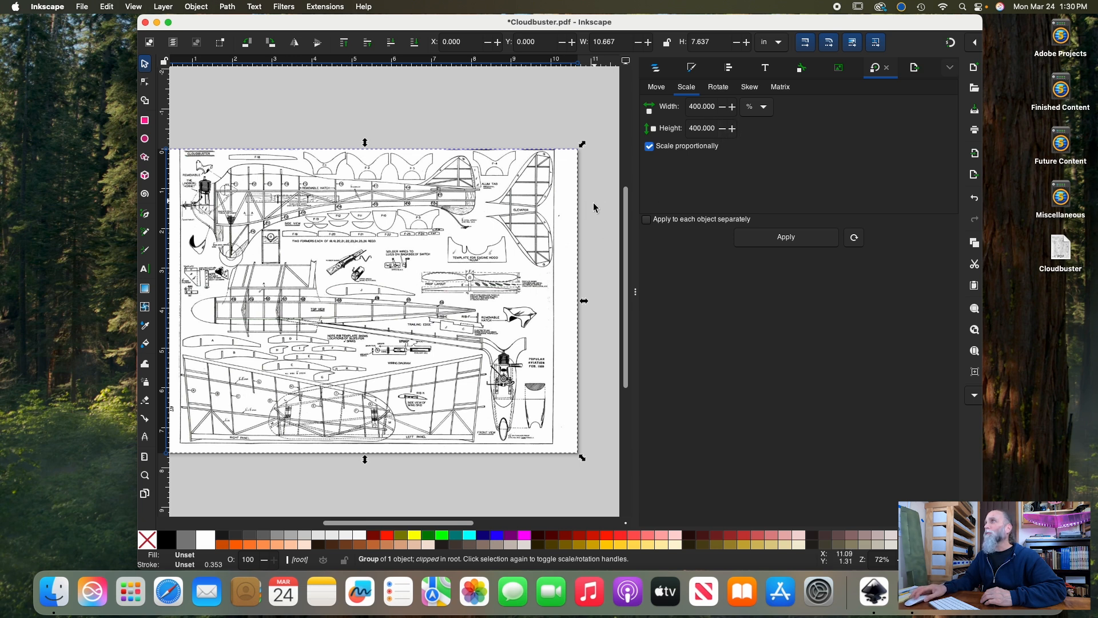
scroll(507, 281, left, 2)
scroll(507, 282, right, 2)
scroll(508, 281, left, 3)
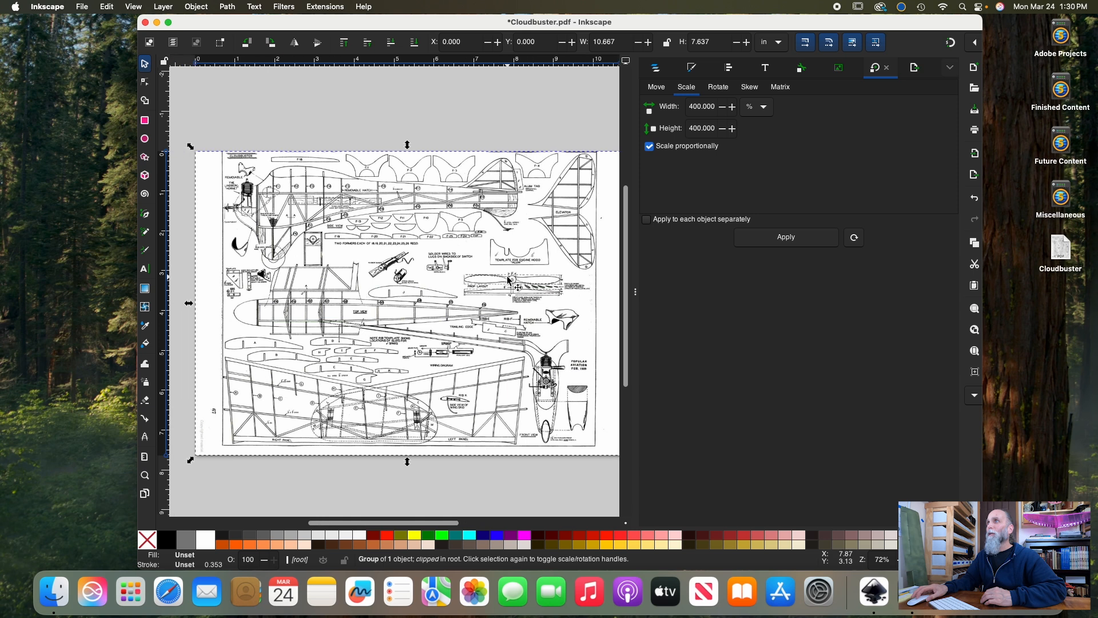
click(636, 293)
mouse_move(516, 288)
mouse_down()
mouse_move(454, 428)
mouse_move(518, 282)
mouse_up()
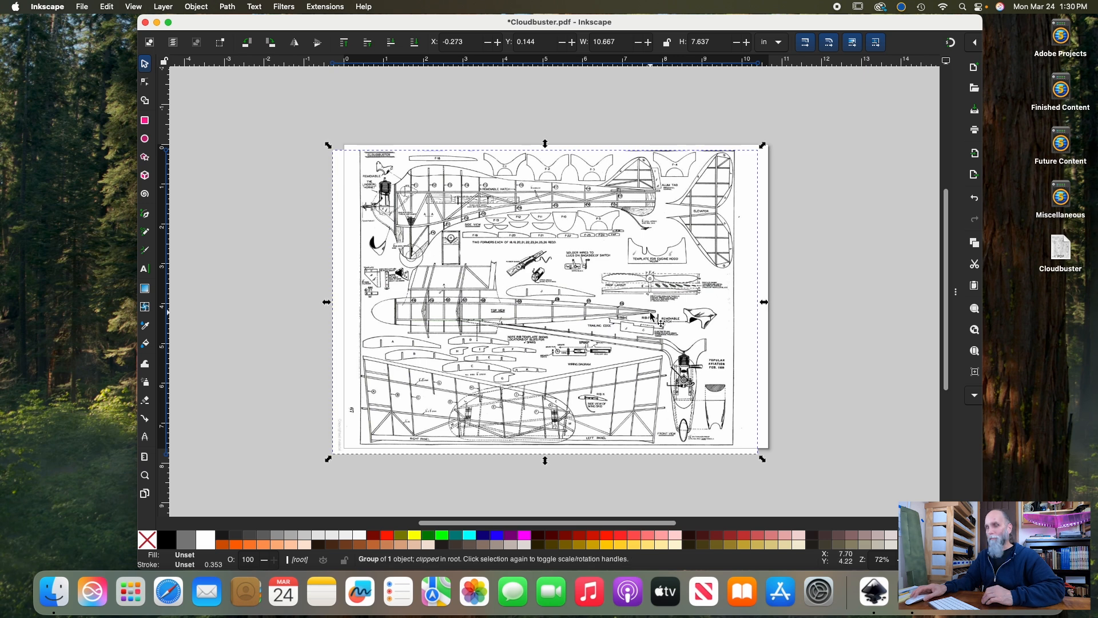
key(super+z)
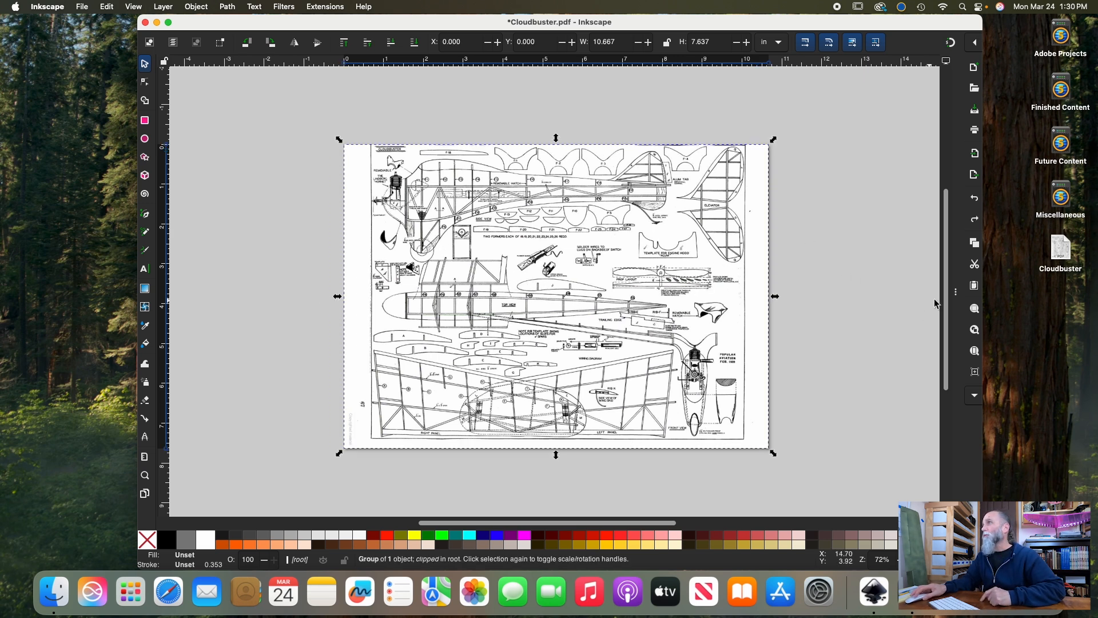
click(956, 294)
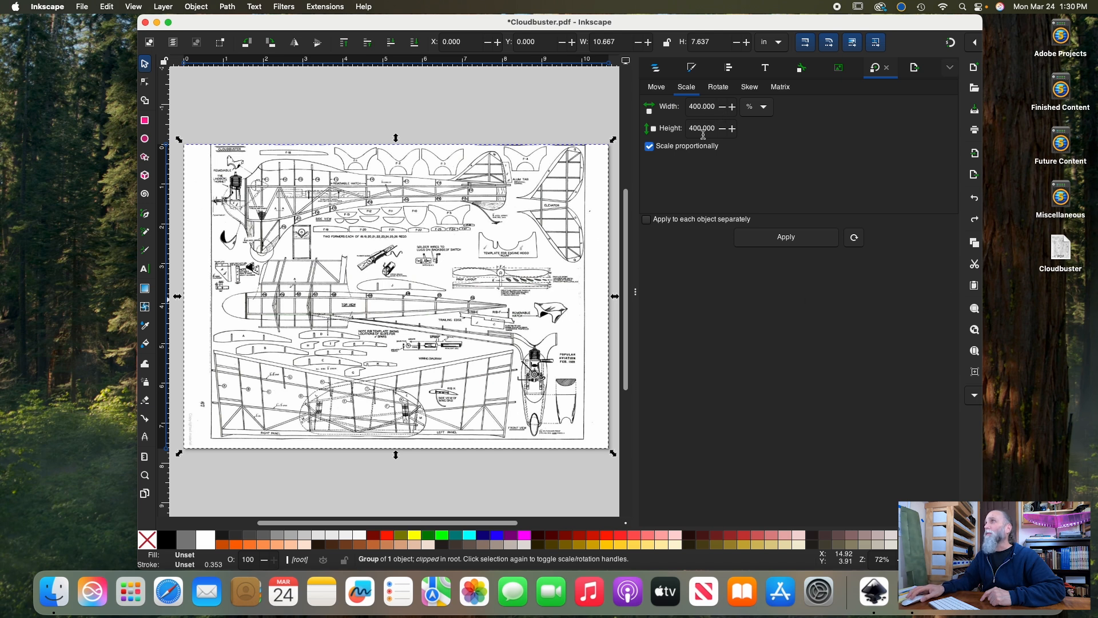
Deselect the plan and reset the proportional scale width to 100 %
click(434, 112)
drag(717, 109, 690, 111)
text(100)
key(Return)
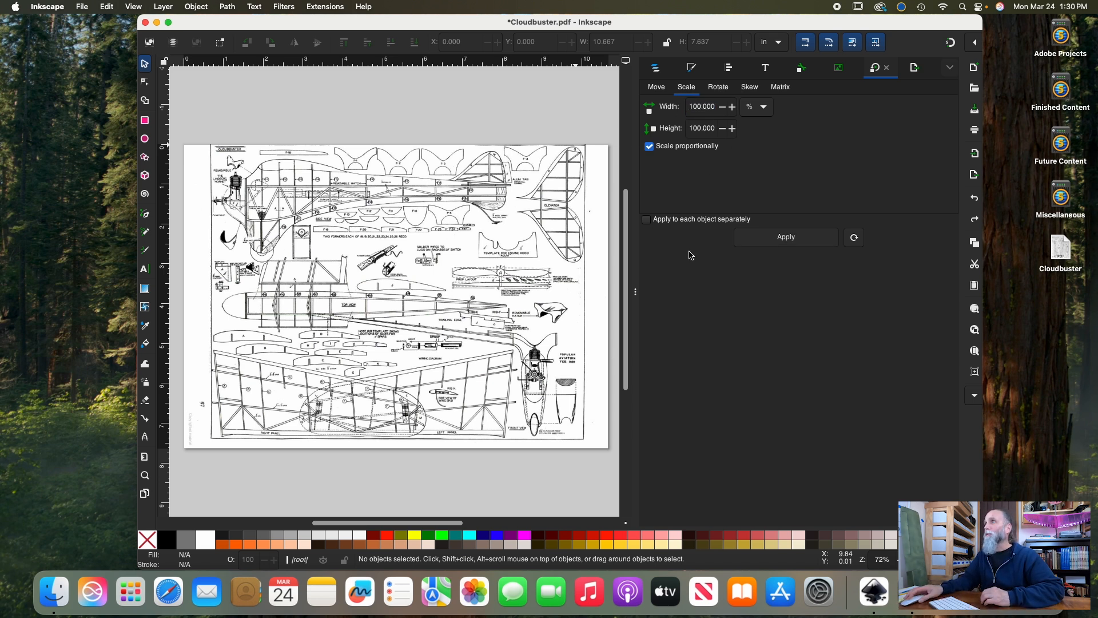
Select the plan group, scale it proportionally to 400 %, and collapse the docked dialogs
click(430, 228)
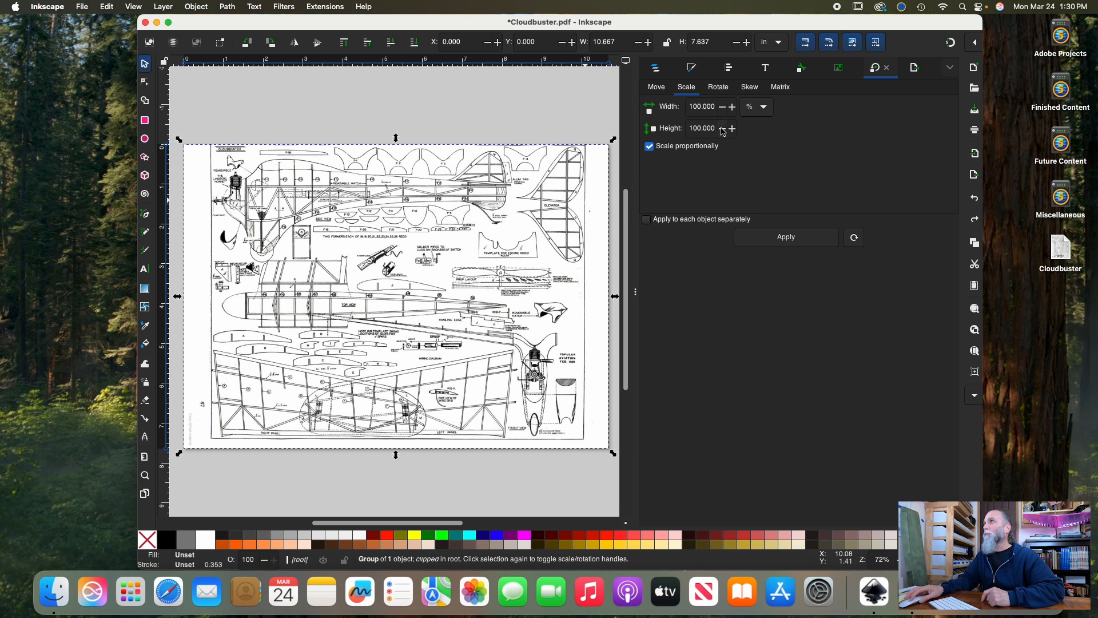
drag(715, 107, 686, 108)
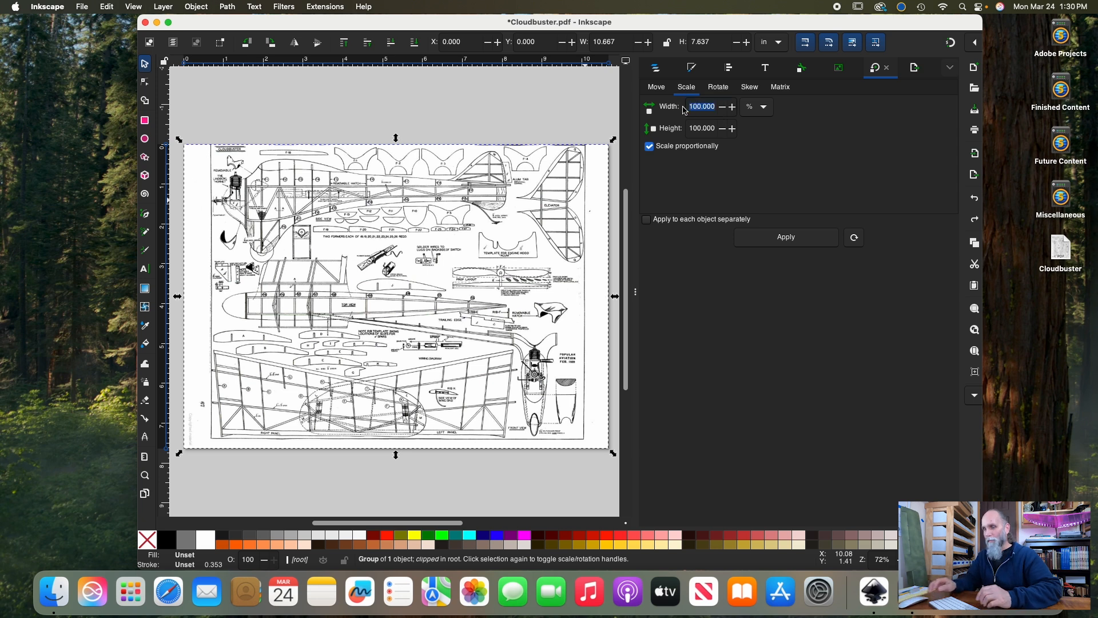
key(BackSpace)
text(400)
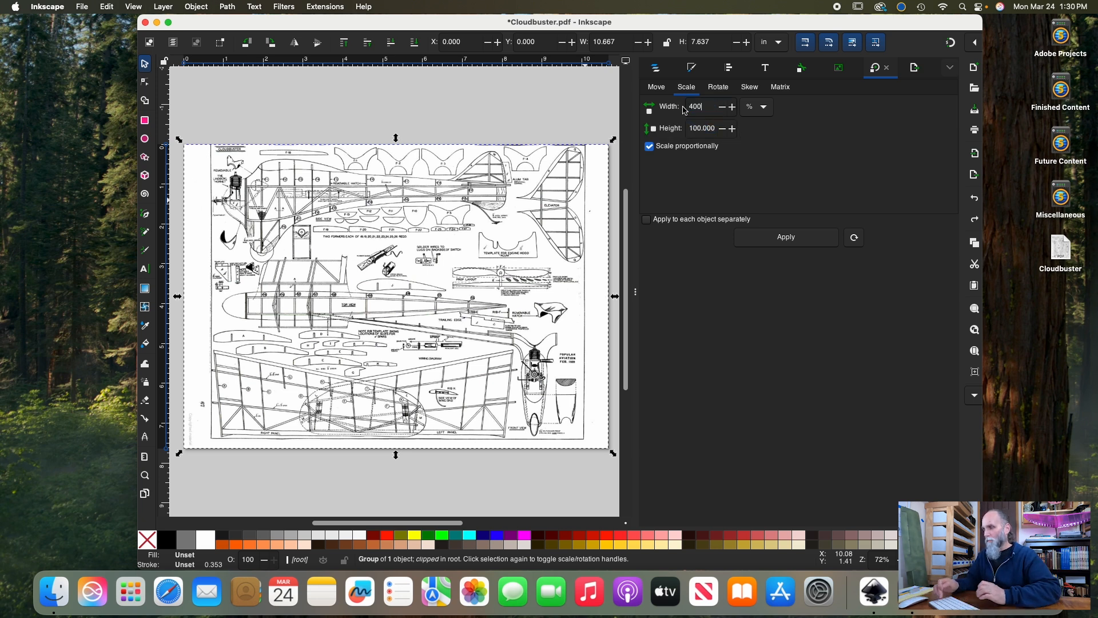
key(Return)
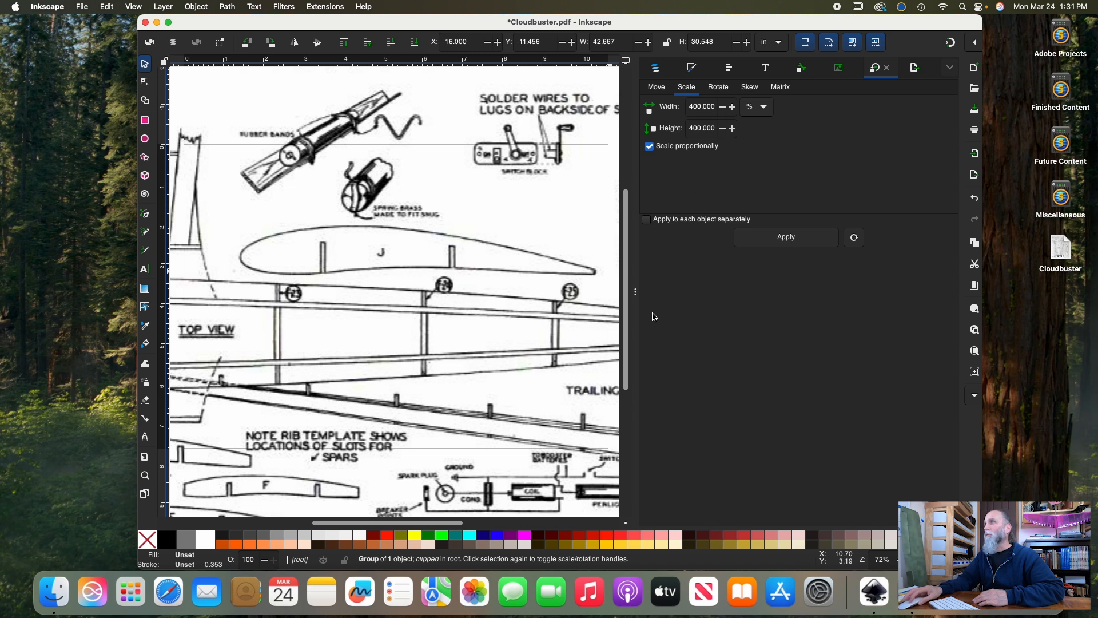
drag(637, 293, 732, 303)
scroll(644, 313, right, 1)
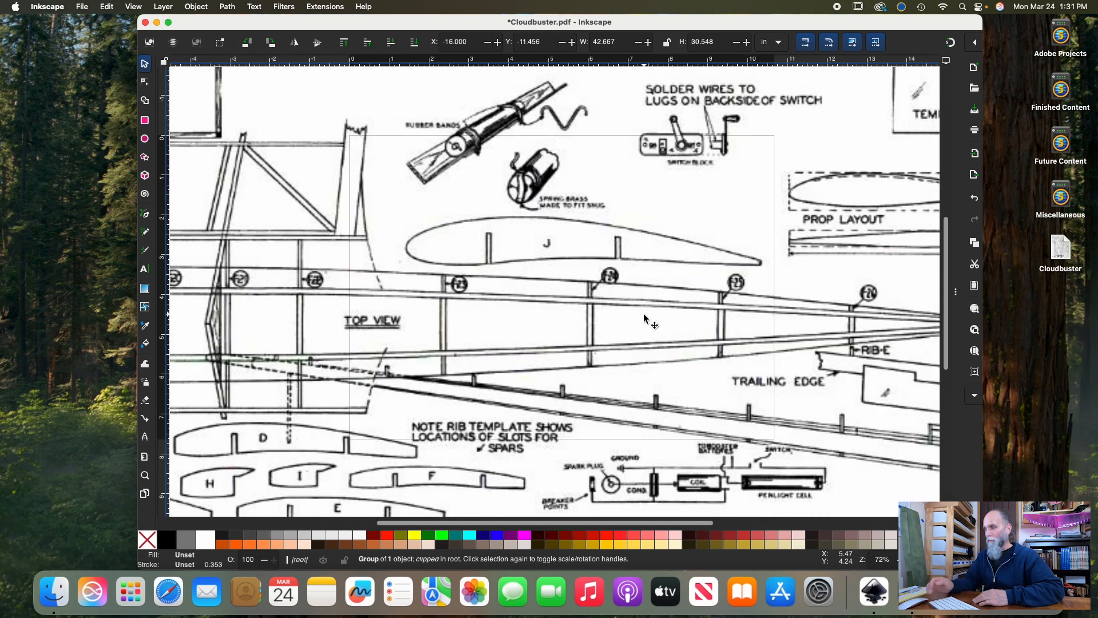
scroll(644, 314, down, 4)
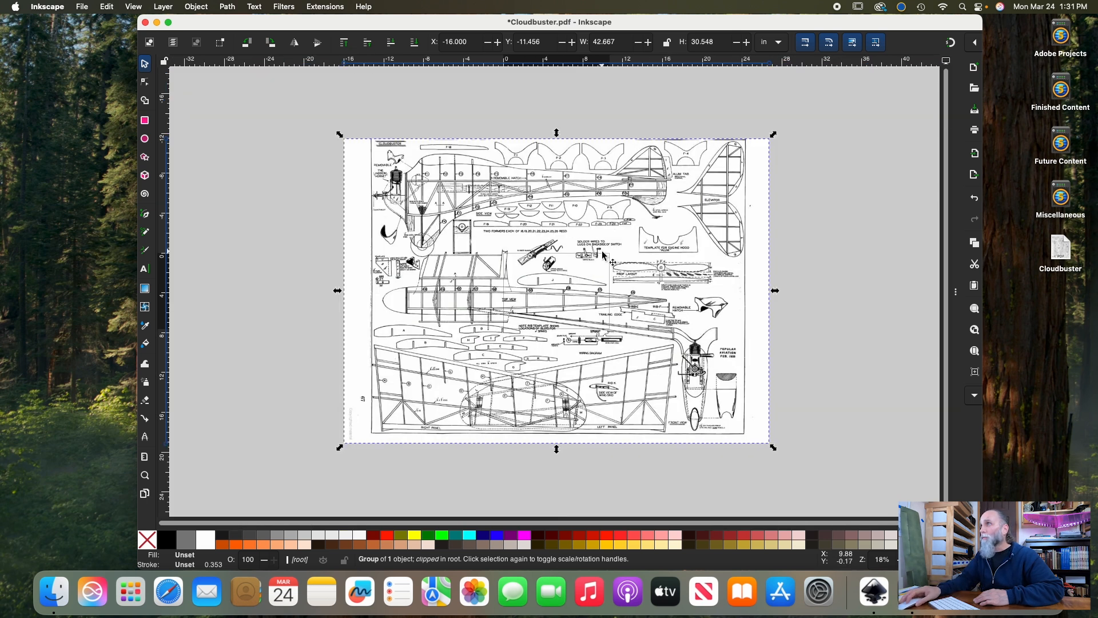
Reposition the enlarged plan group over the page and resize the page to fit the selected plan
drag(589, 204, 566, 196)
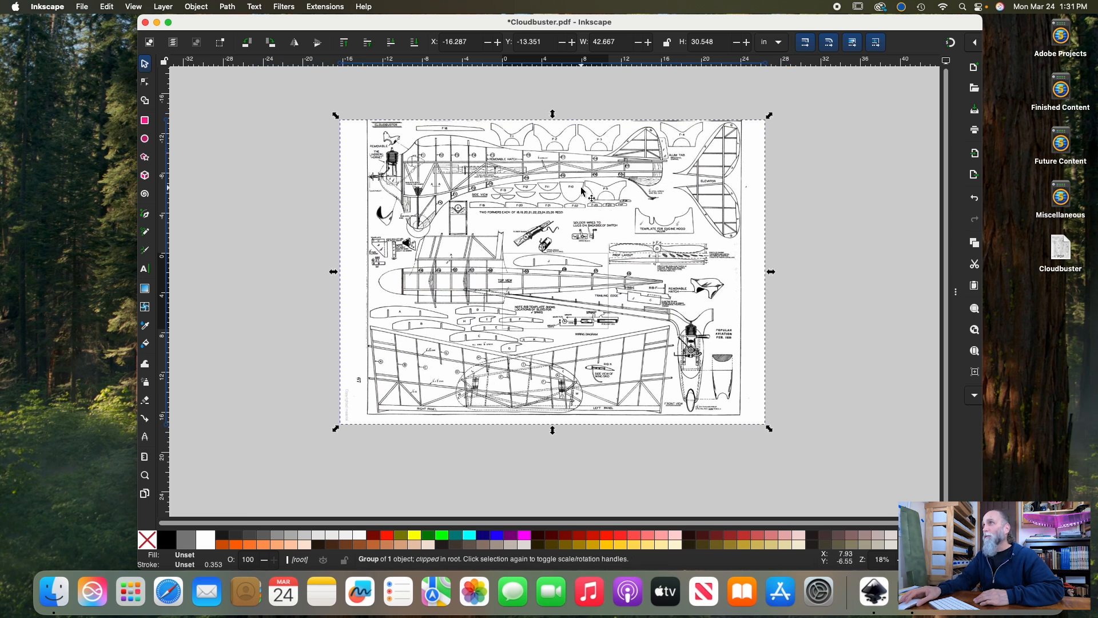
mouse_move(578, 186)
mouse_down()
mouse_move(469, 257)
mouse_move(522, 377)
mouse_move(454, 202)
mouse_move(589, 326)
mouse_move(541, 357)
mouse_move(629, 254)
mouse_move(614, 239)
mouse_up()
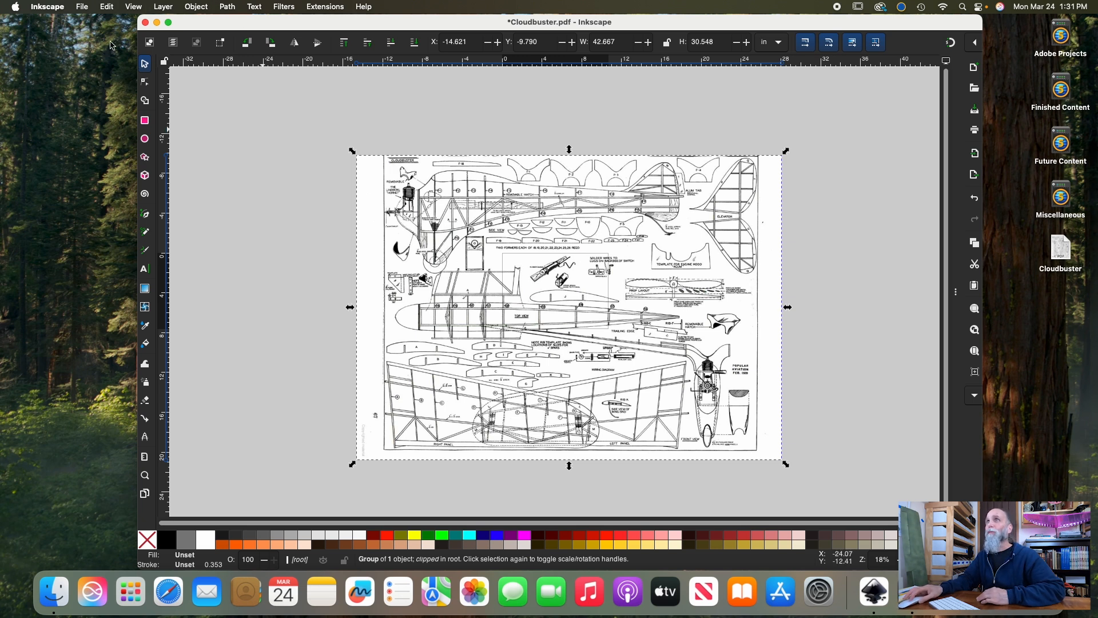
click(83, 9)
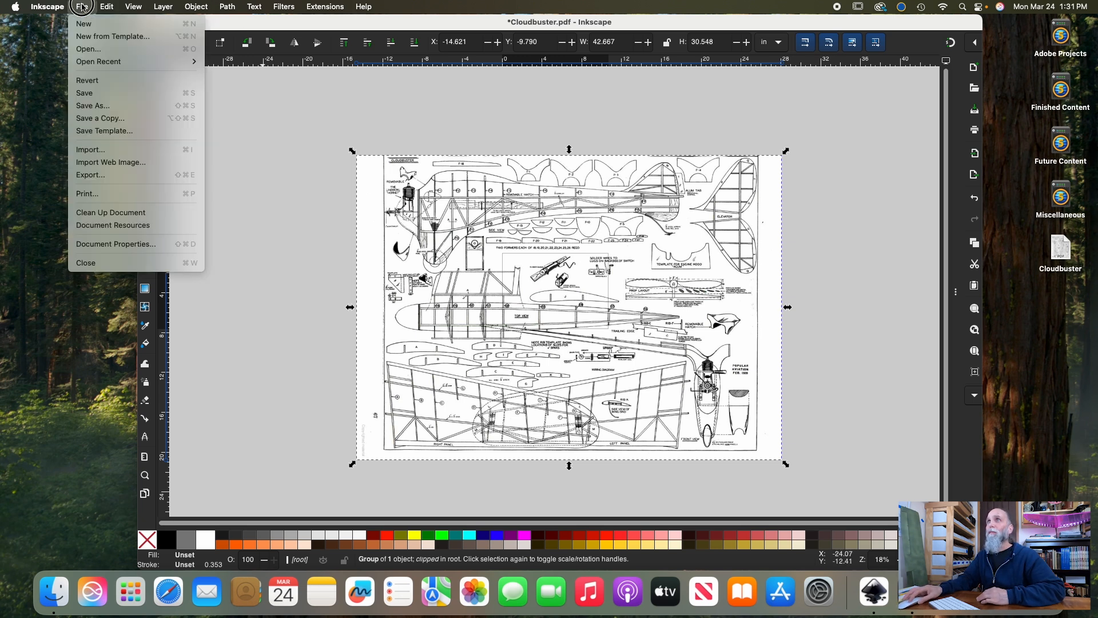
click(137, 249)
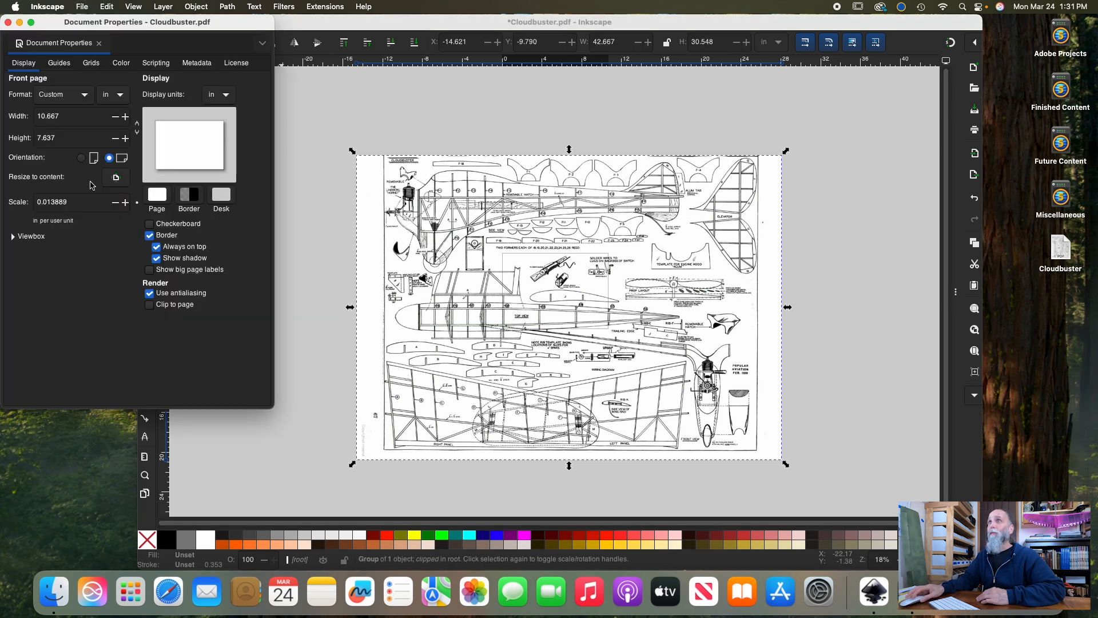
click(116, 178)
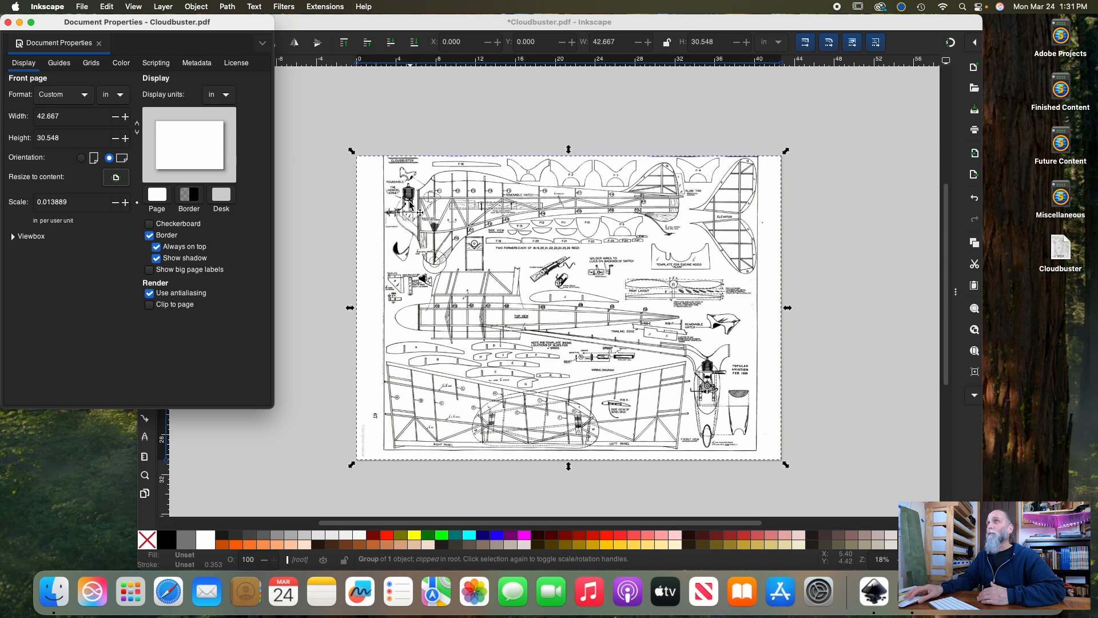
click(8, 22)
Shift the plan group off the resized page, undo that move, and check the page dimensions in the document properties
mouse_move(585, 265)
mouse_down()
mouse_move(551, 302)
mouse_move(601, 267)
mouse_move(546, 278)
mouse_up()
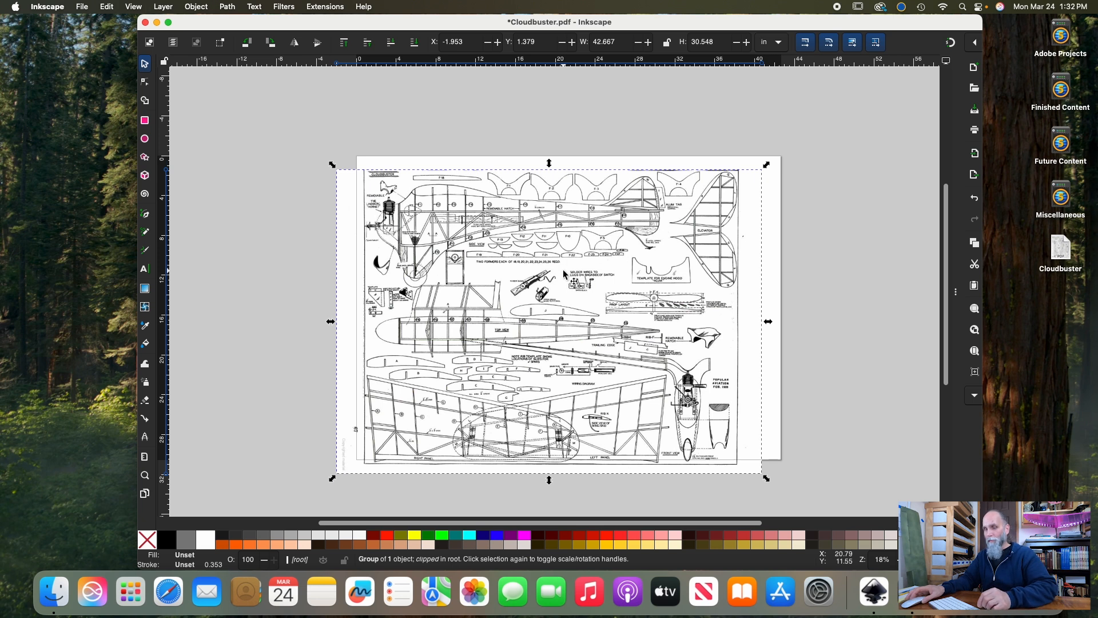
key(super+z)
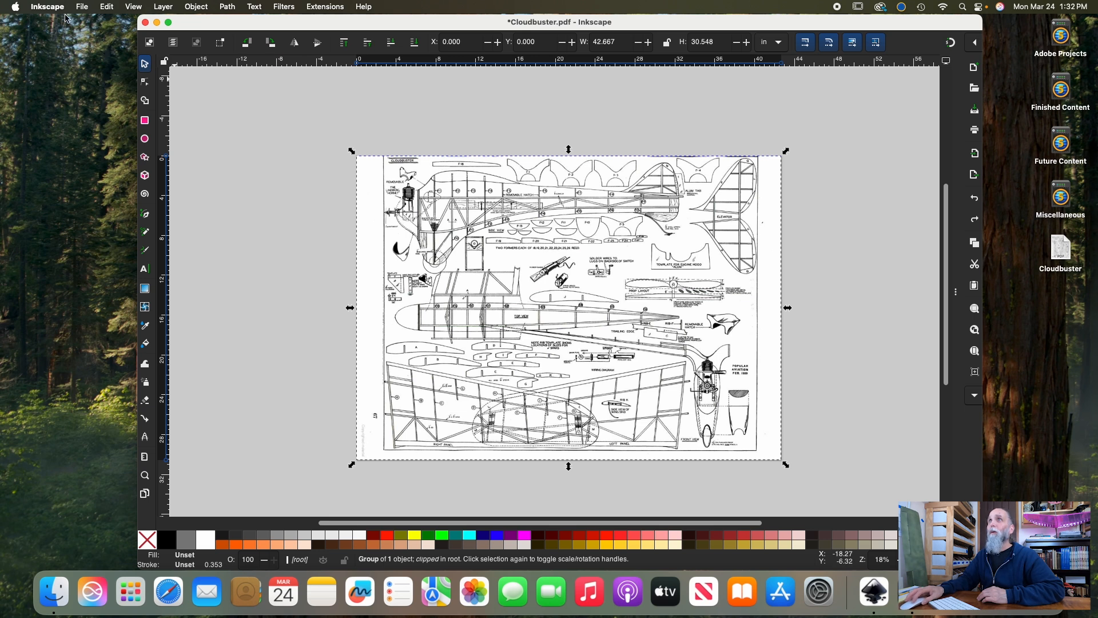
click(83, 7)
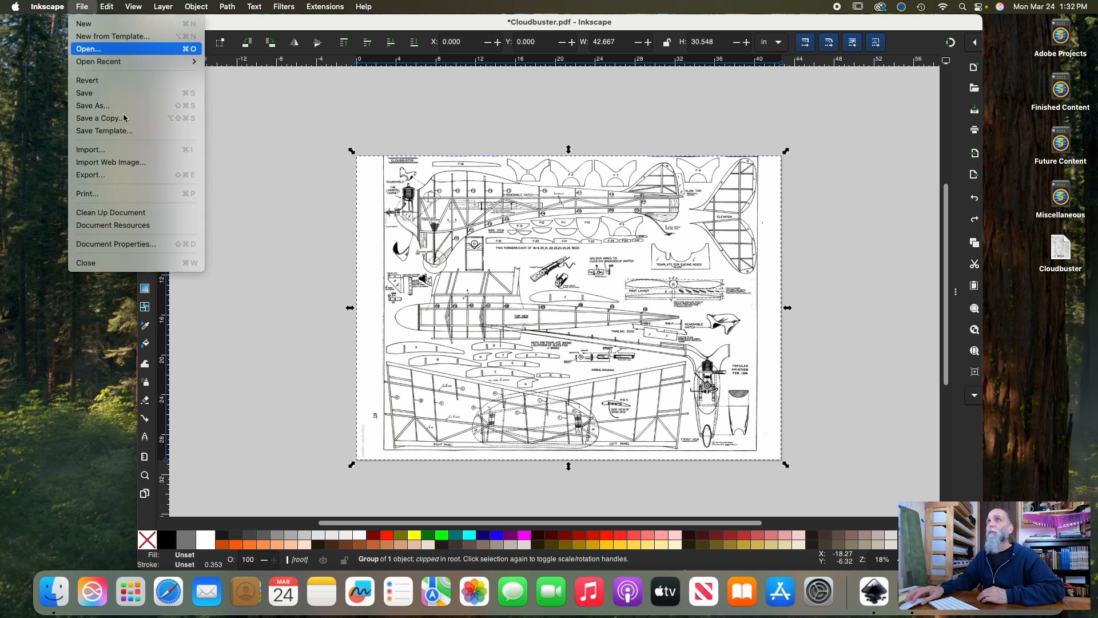
click(146, 245)
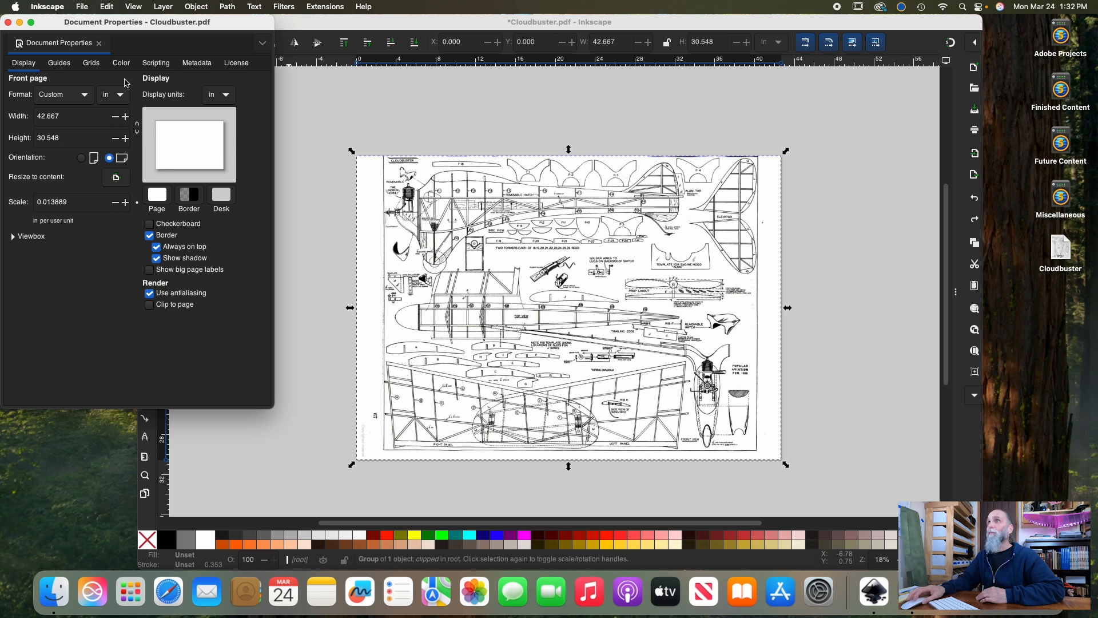
click(7, 22)
Draw a straight horizontal line about 0.51 in long across the 1/2" dimension above the mount's TOP view, check its width, and deselect it
scroll(503, 240, down, 3)
scroll(504, 239, up, 2)
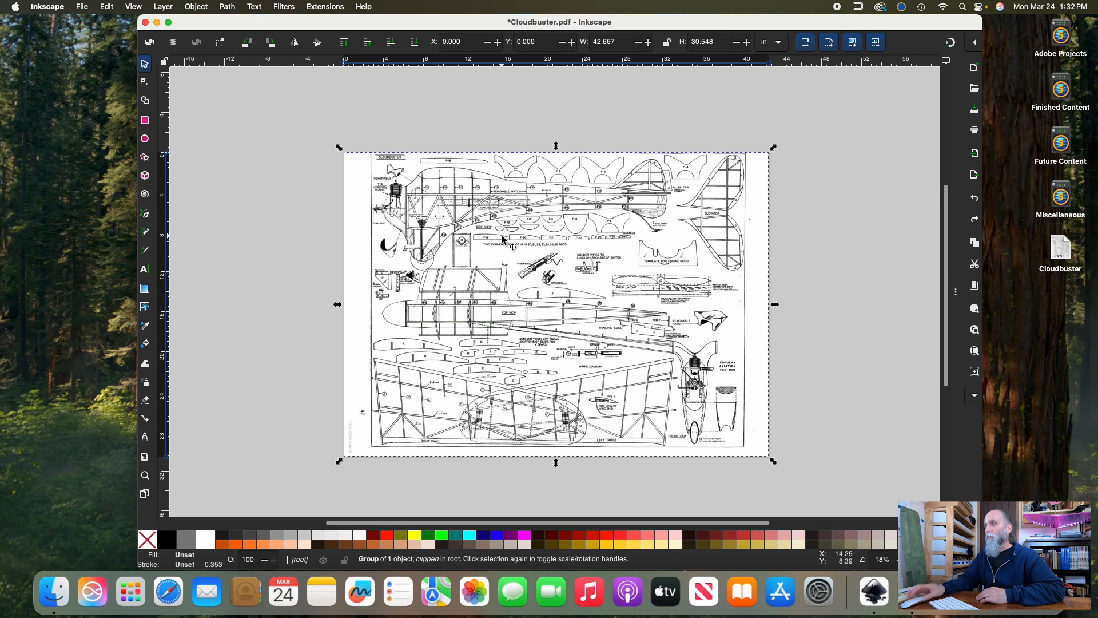
key(plus)
key(plus)
key(plus)
key(plus)
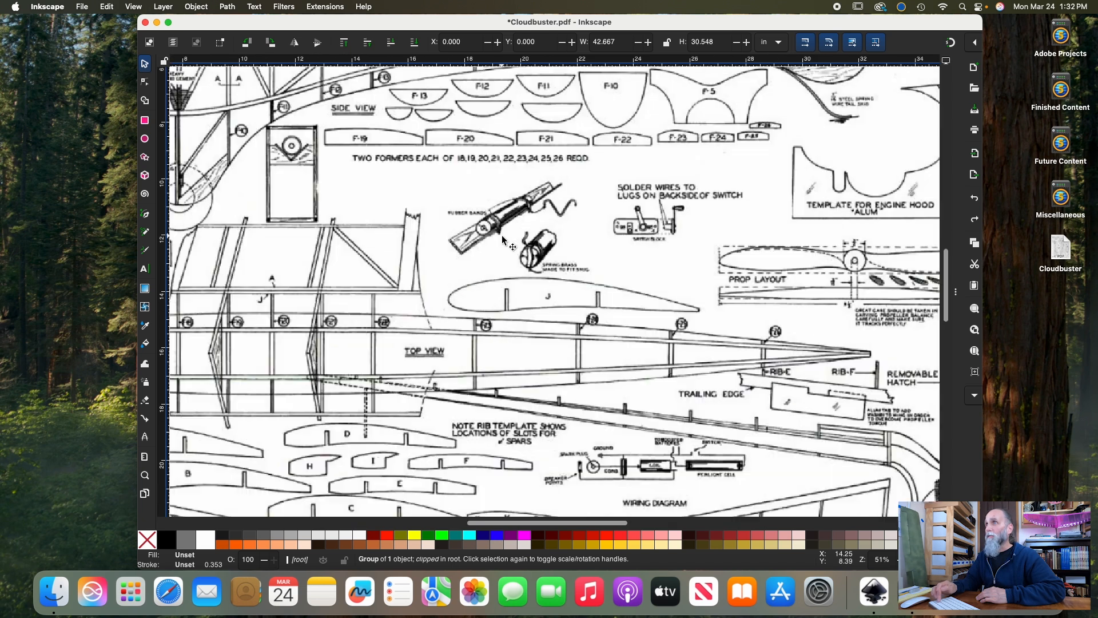
scroll(430, 240, left, 10)
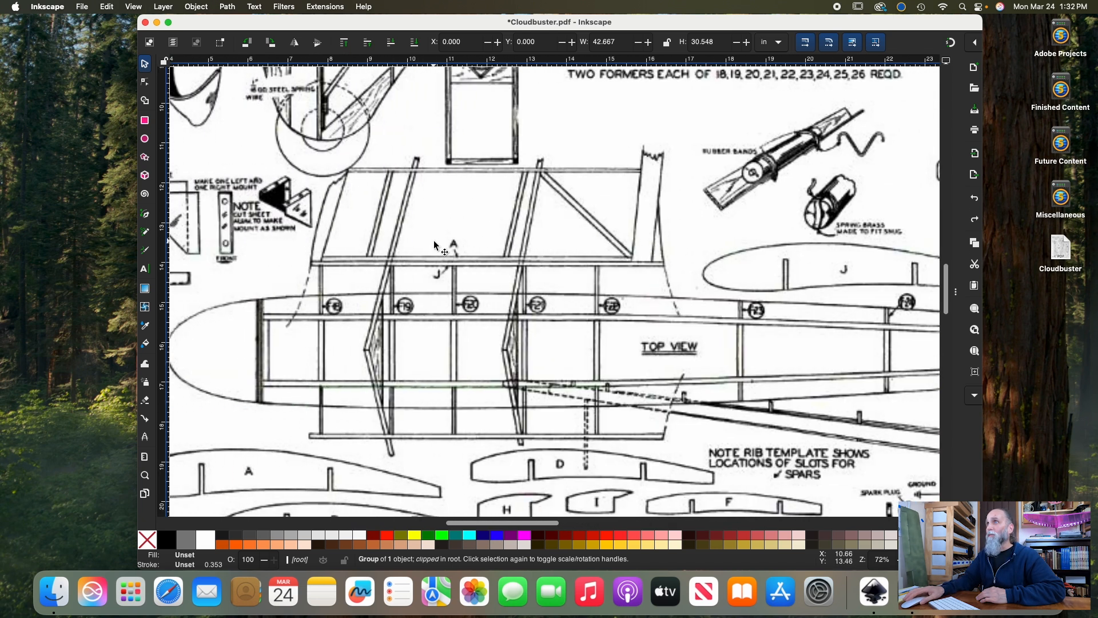
scroll(435, 241, down, 1)
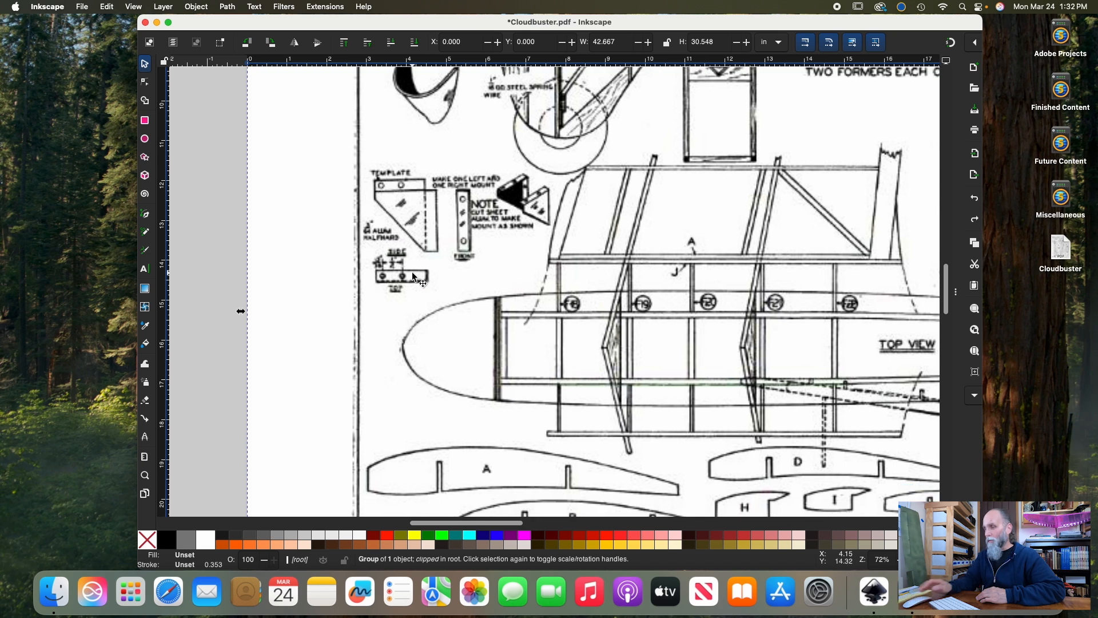
scroll(412, 274, up, 5)
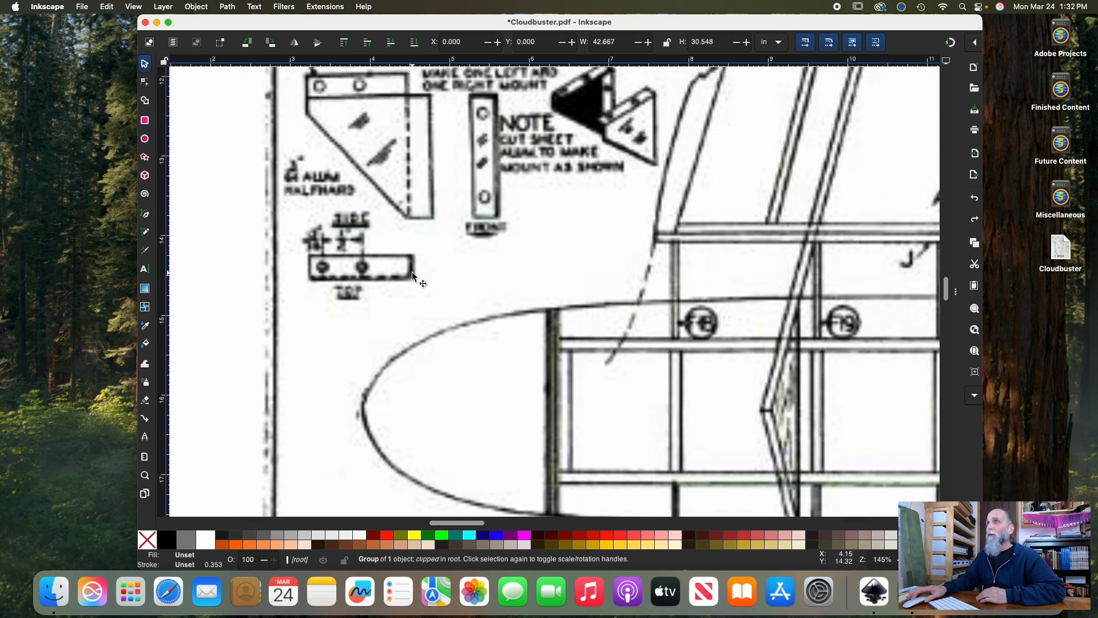
scroll(413, 275, down, 2)
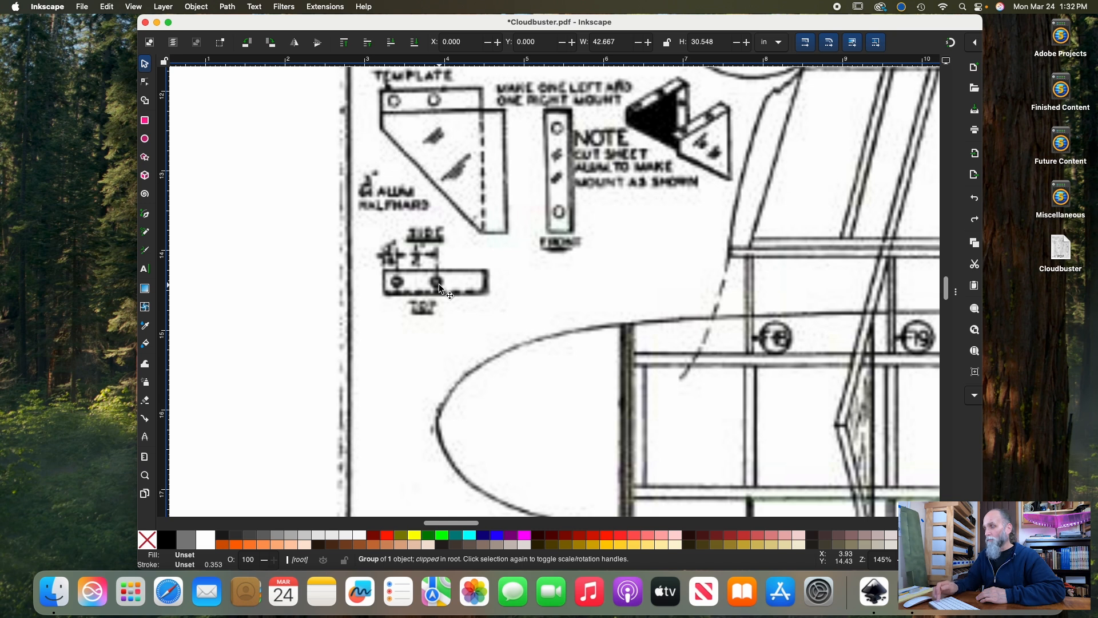
scroll(439, 285, up, 3)
scroll(439, 285, left, 3)
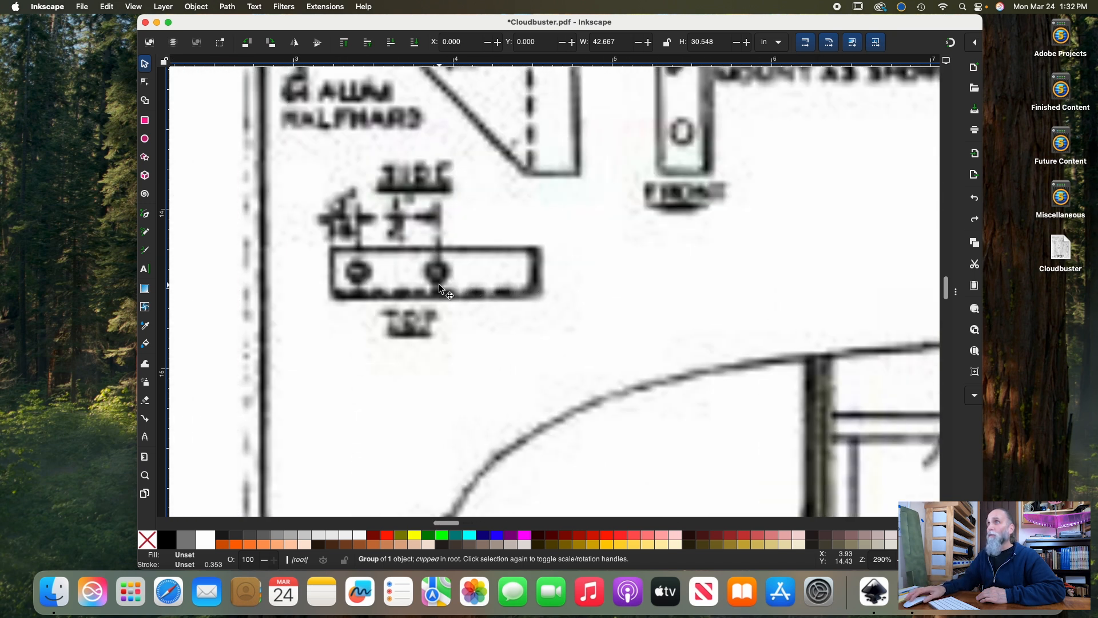
scroll(439, 284, left, 6)
scroll(438, 284, right, 4)
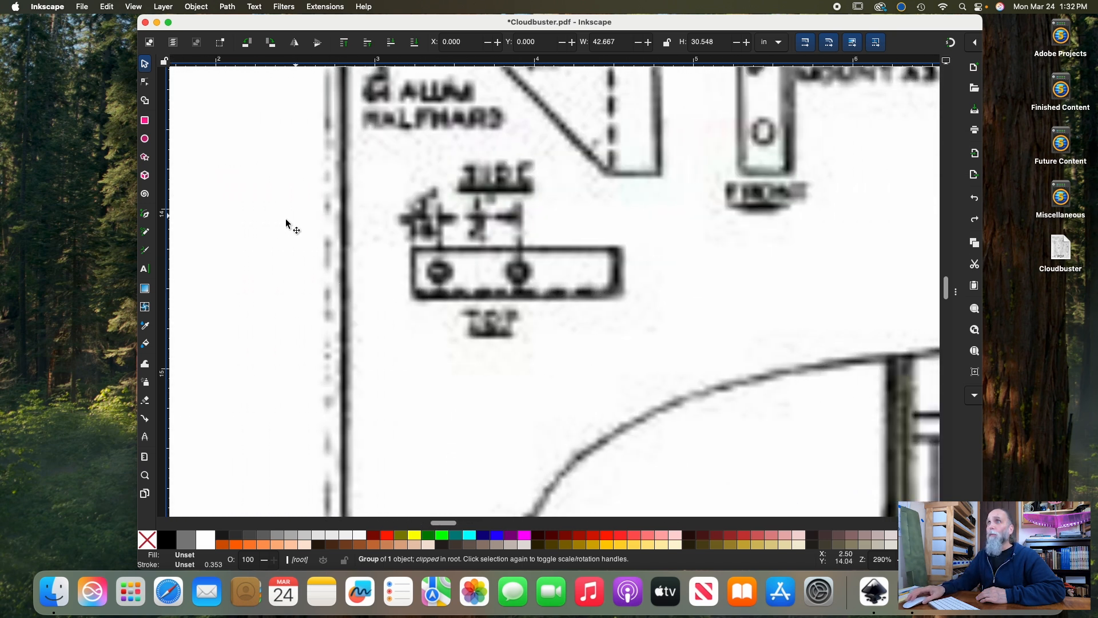
click(146, 215)
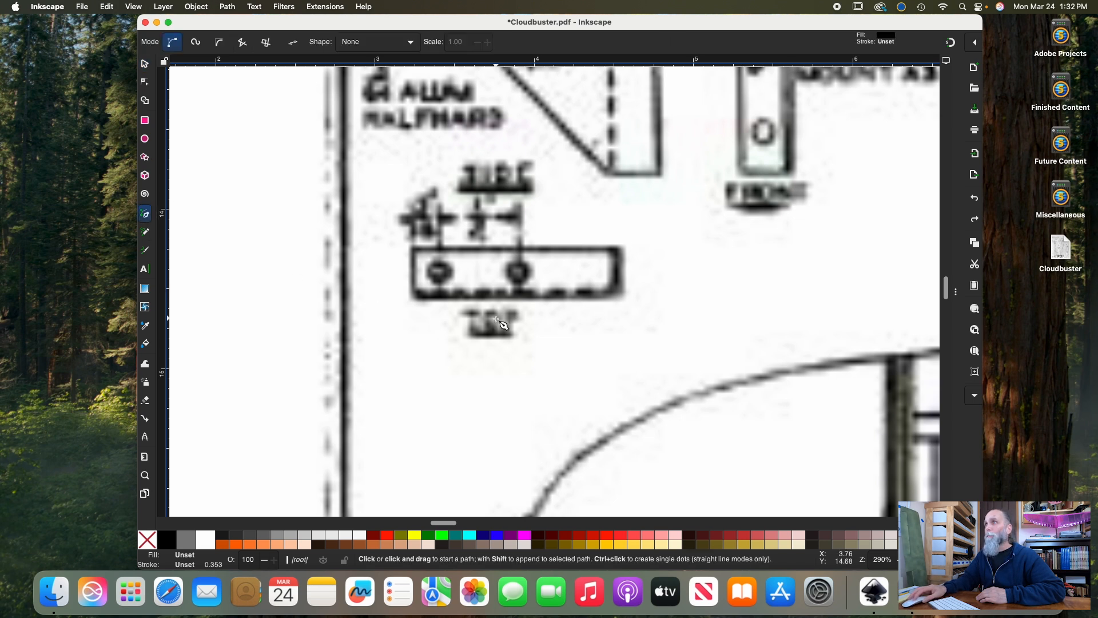
scroll(475, 235, up, 1)
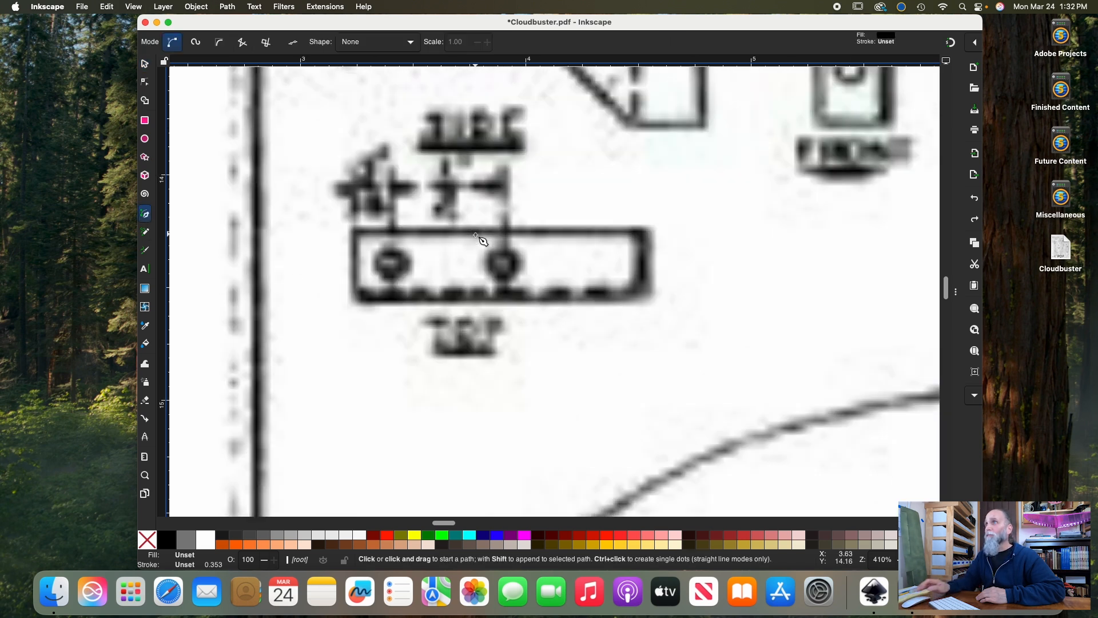
click(392, 187)
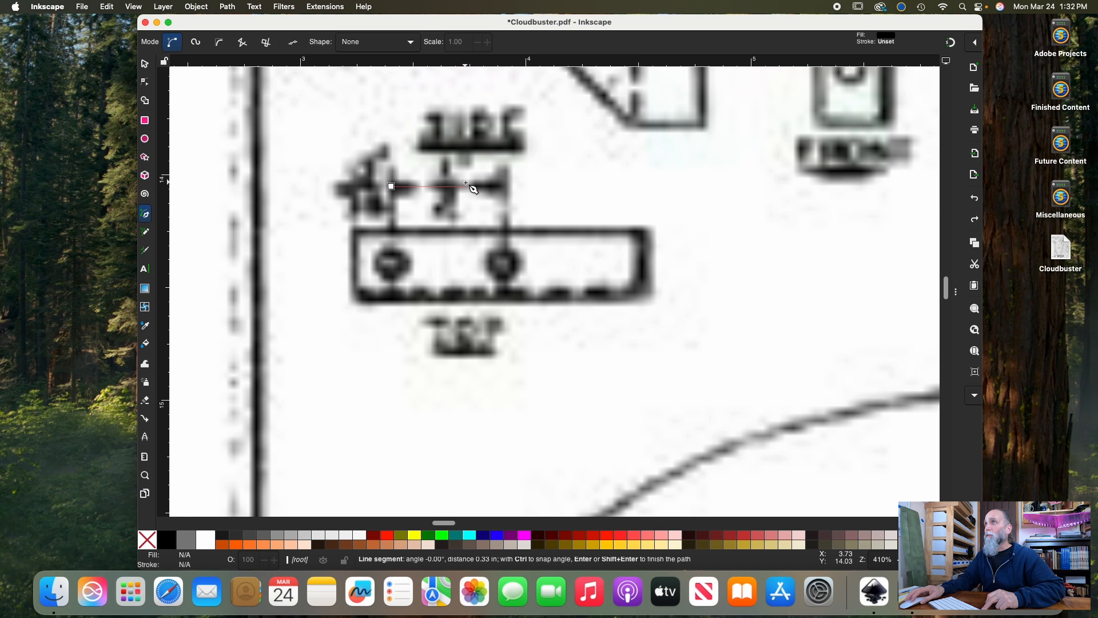
double_click(506, 186)
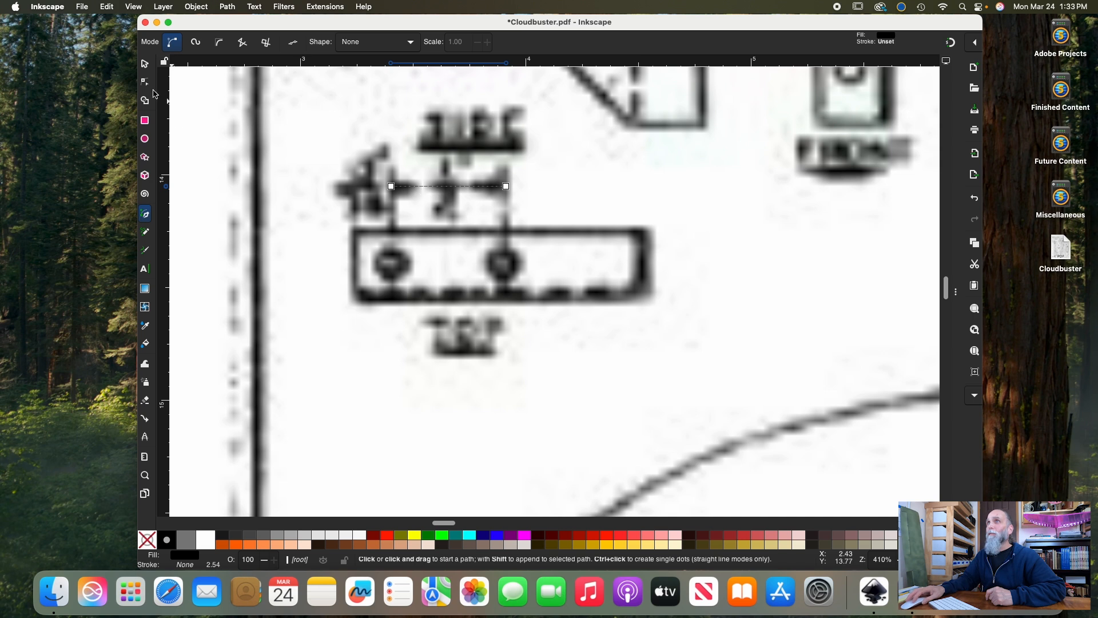
click(144, 64)
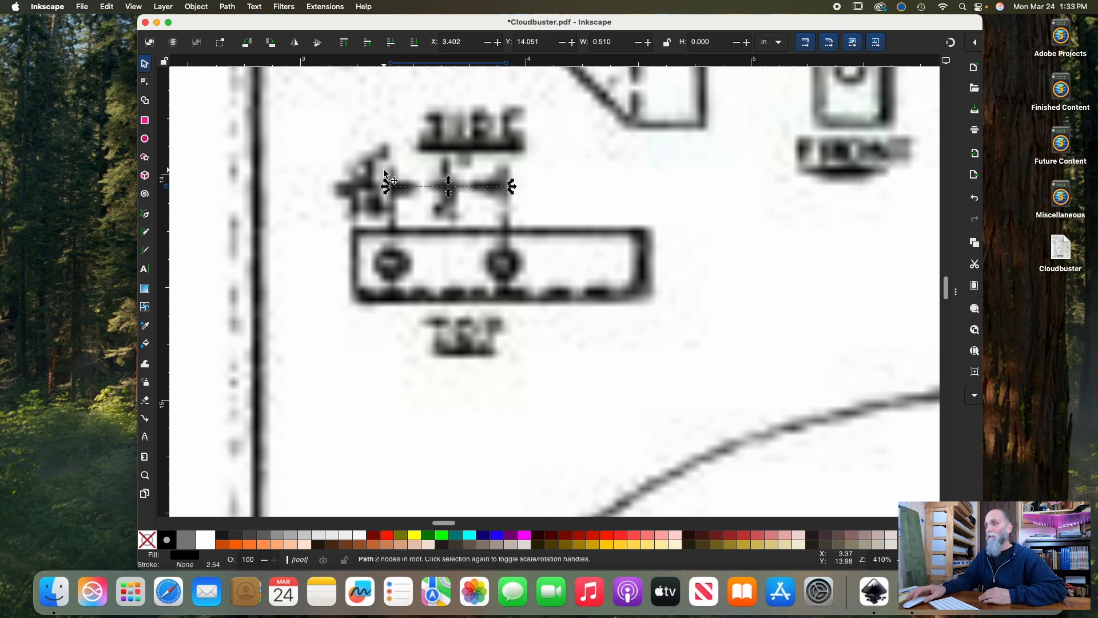
key(Escape)
Draw a rectangle about 46.9 by 32.9 in enclosing the whole plan page
key(minus)
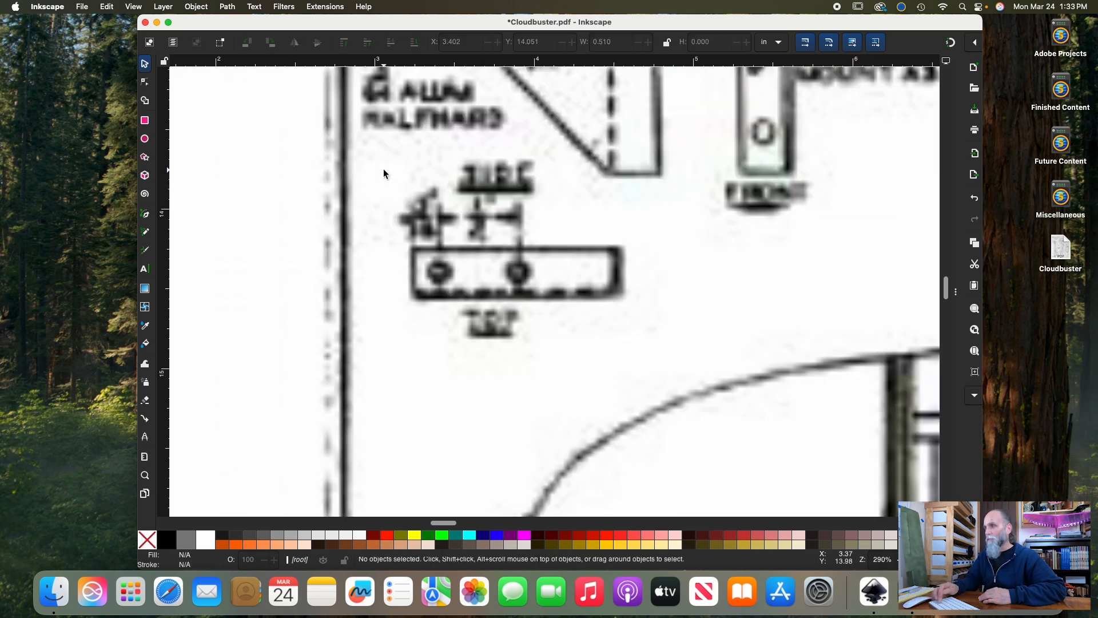
key(minus)
key(minus)
key(minus)
key(minus)
key(minus)
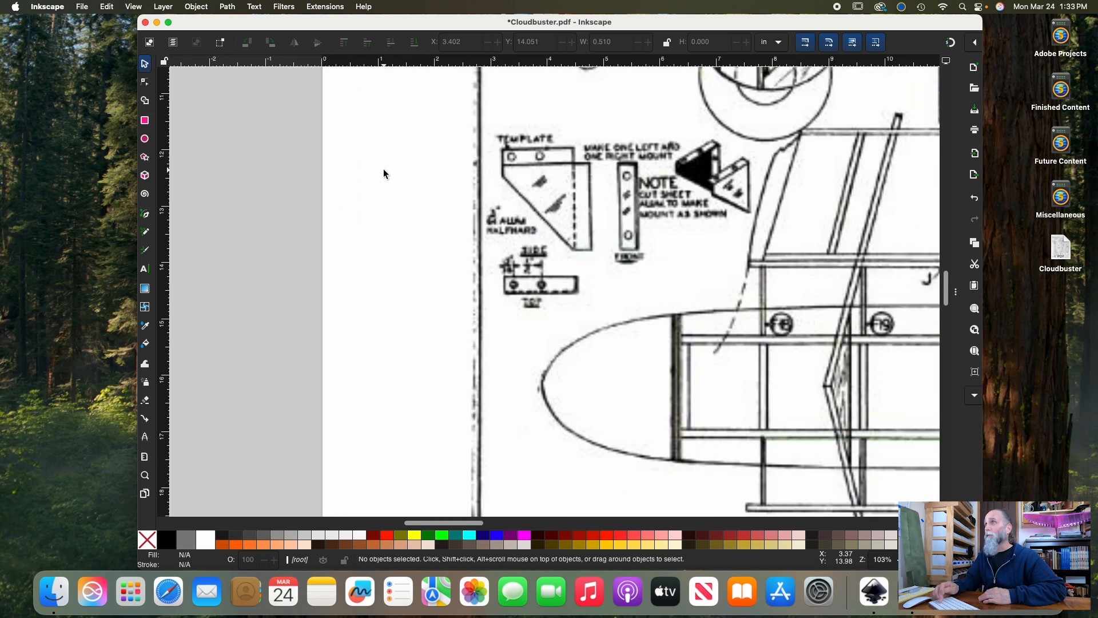
key(minus)
key(minus)
key(minus)
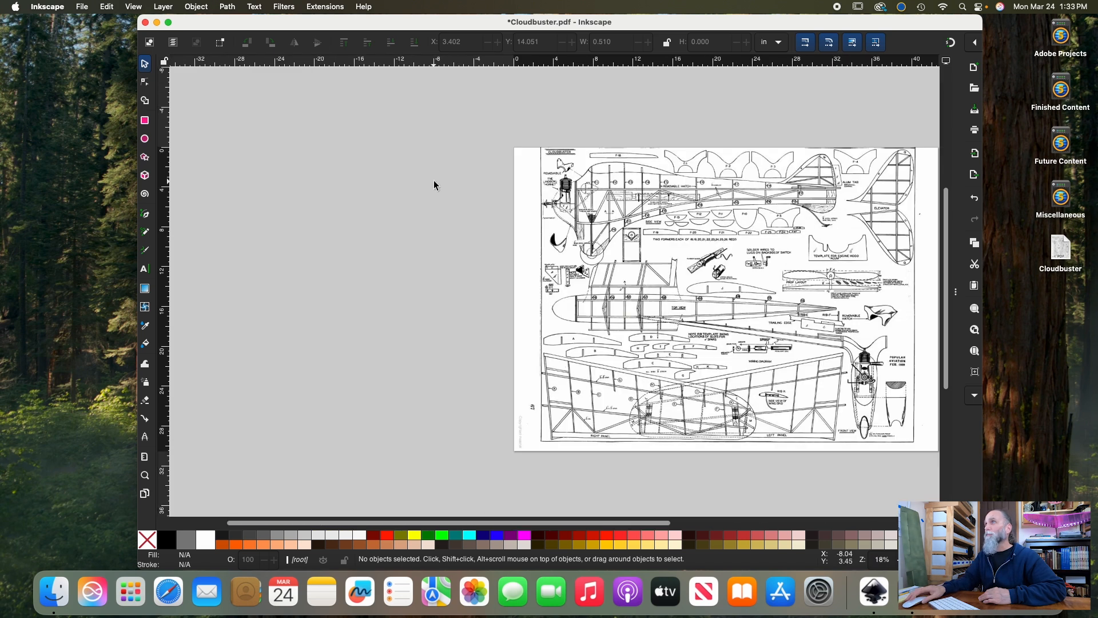
scroll(433, 181, right, 5)
scroll(434, 183, right, 2)
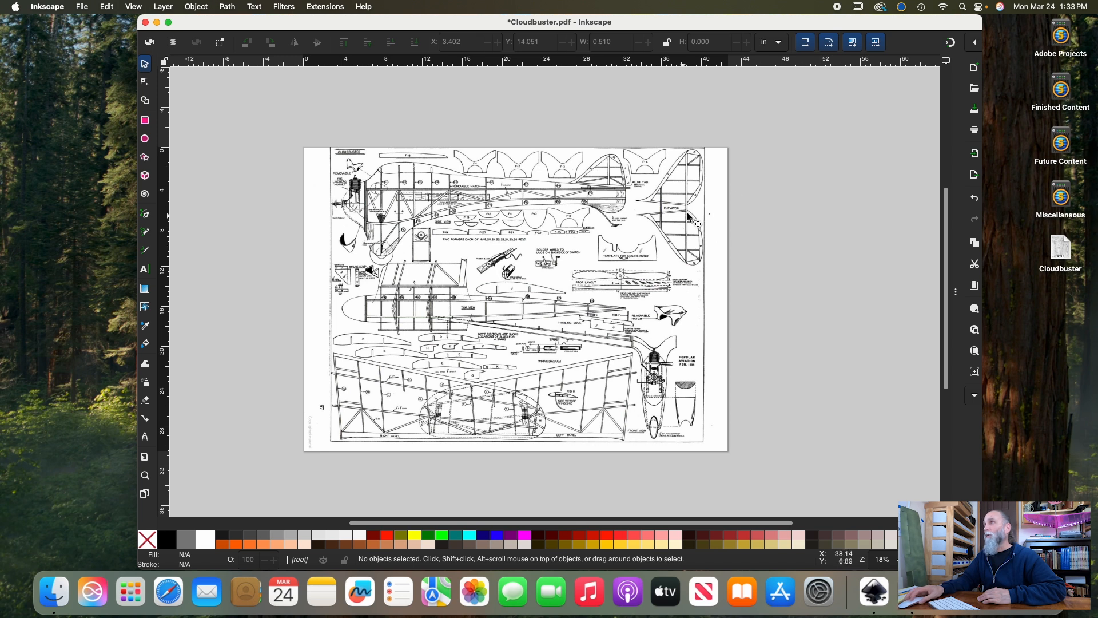
click(145, 121)
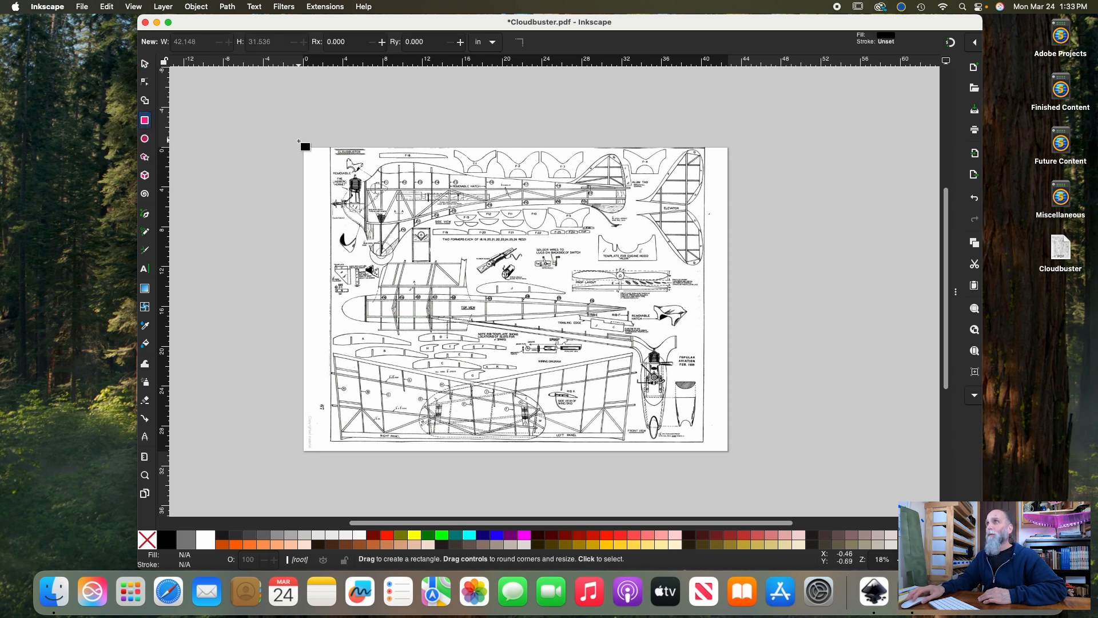
drag(298, 137, 767, 464)
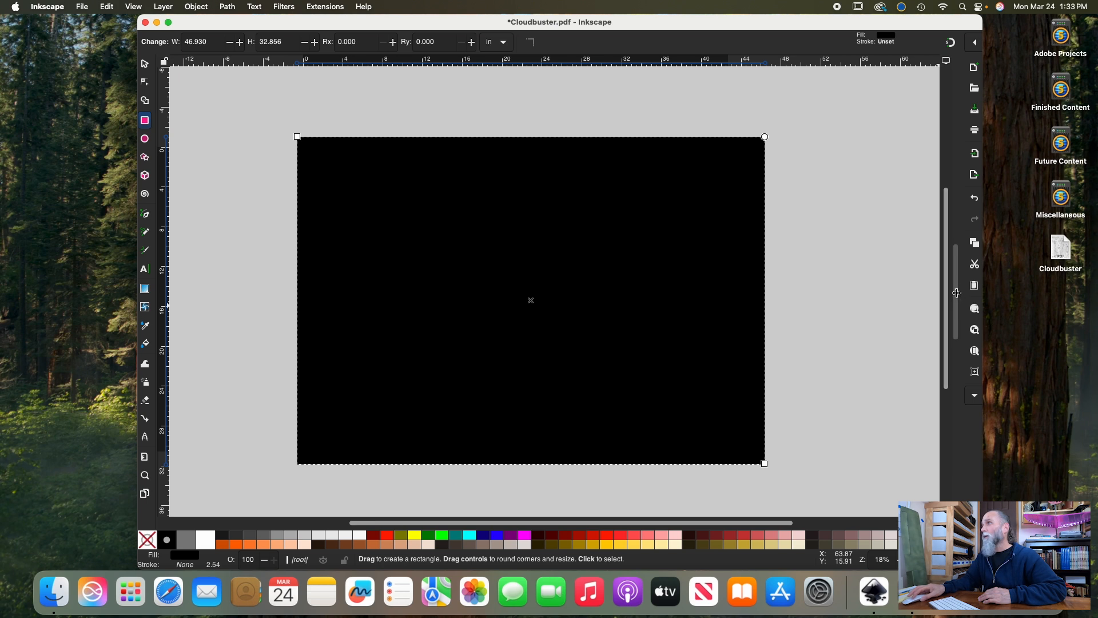
Remove the rectangle's fill and give it a flat black stroke
drag(957, 293, 744, 305)
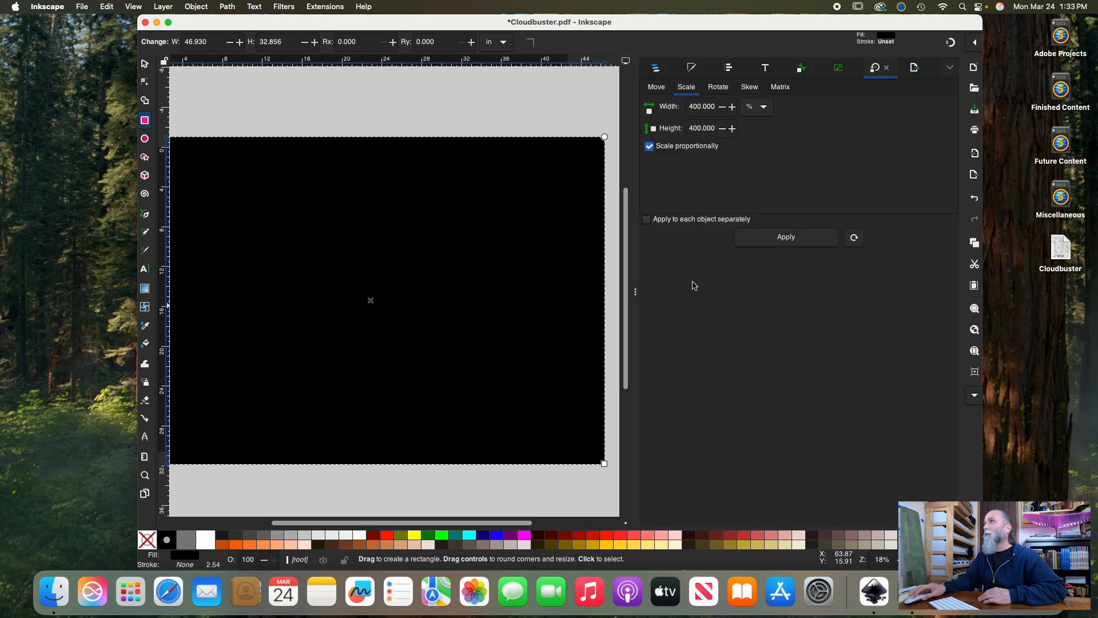
click(692, 68)
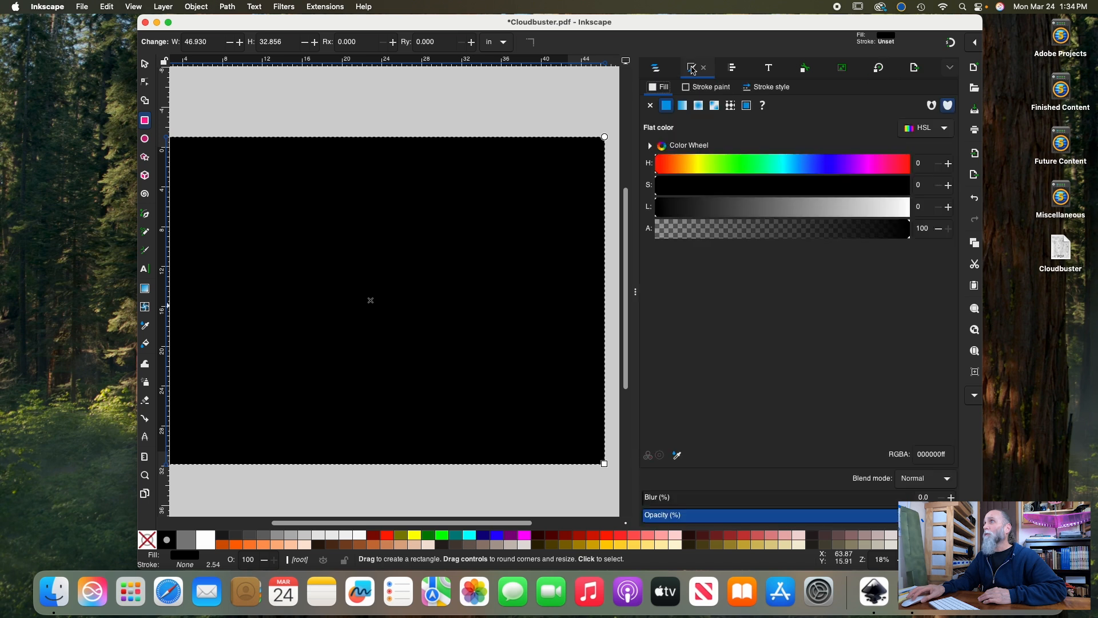
click(652, 106)
click(703, 87)
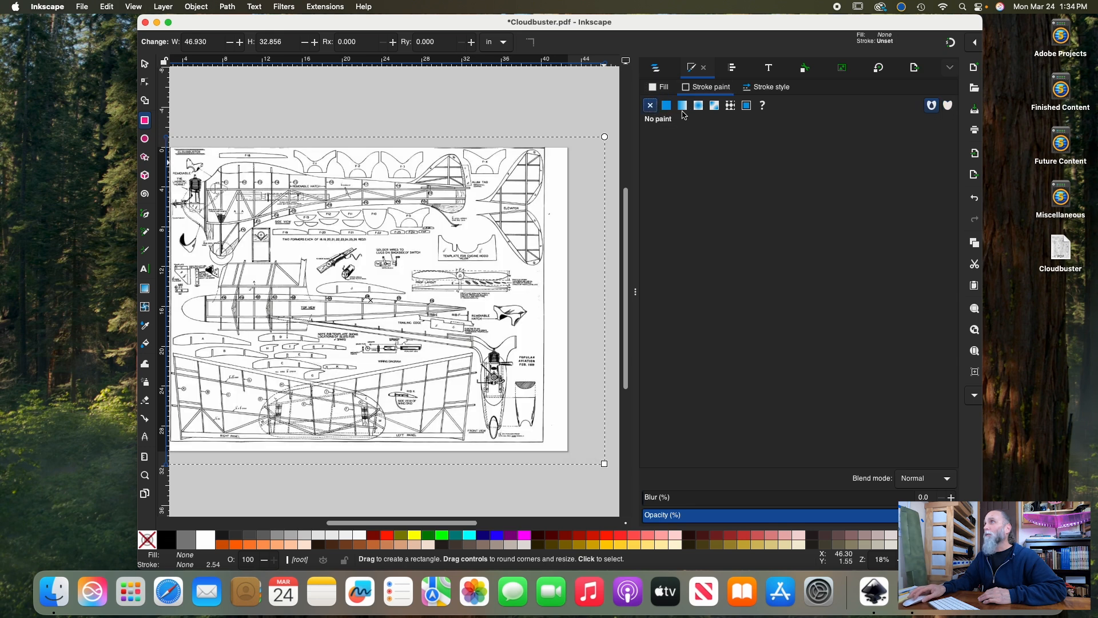
click(667, 106)
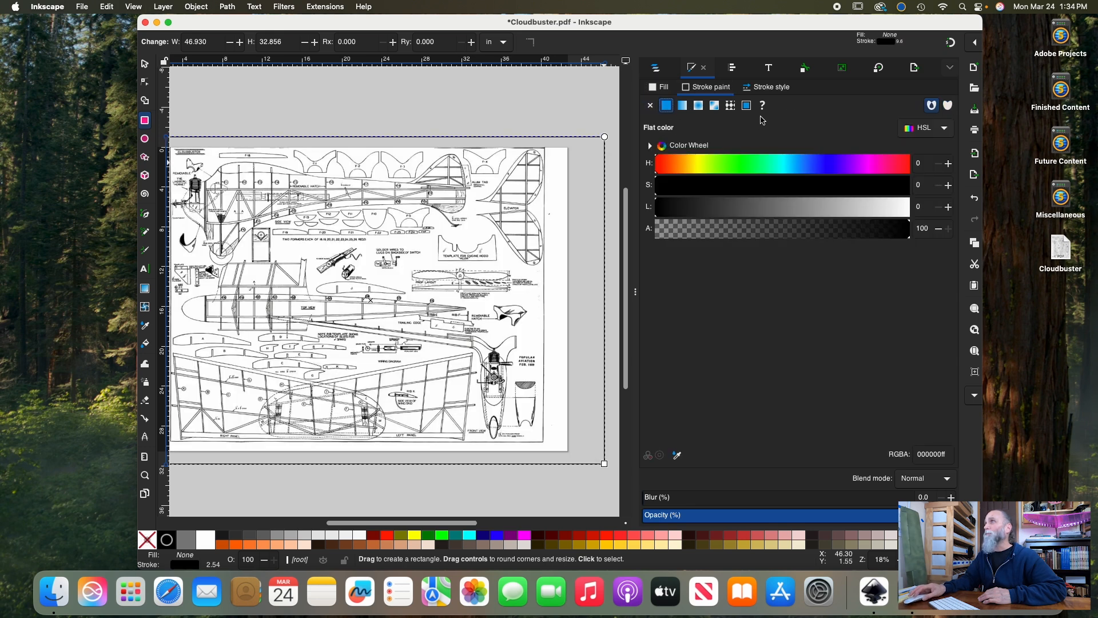
Switch the rectangle's stroke width unit from millimetres to inches
click(774, 88)
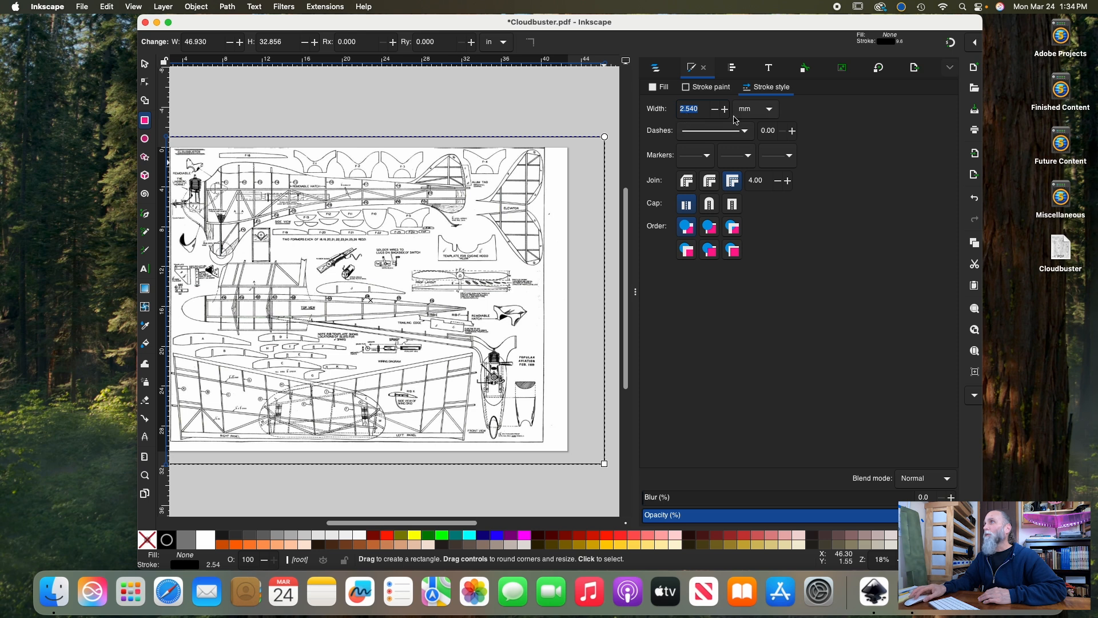
click(772, 114)
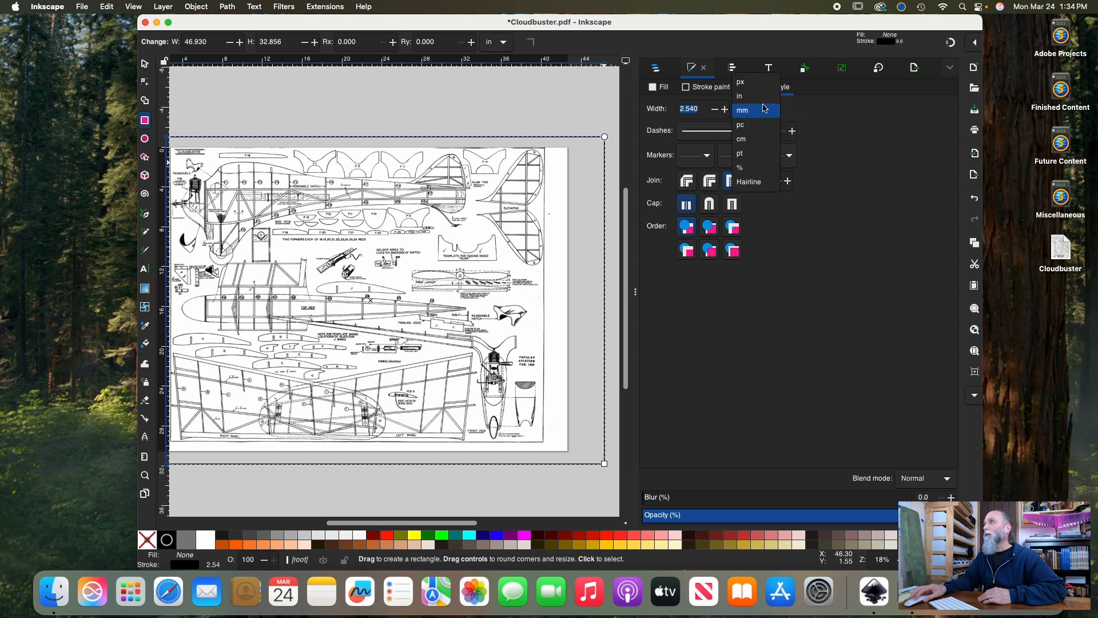
click(742, 96)
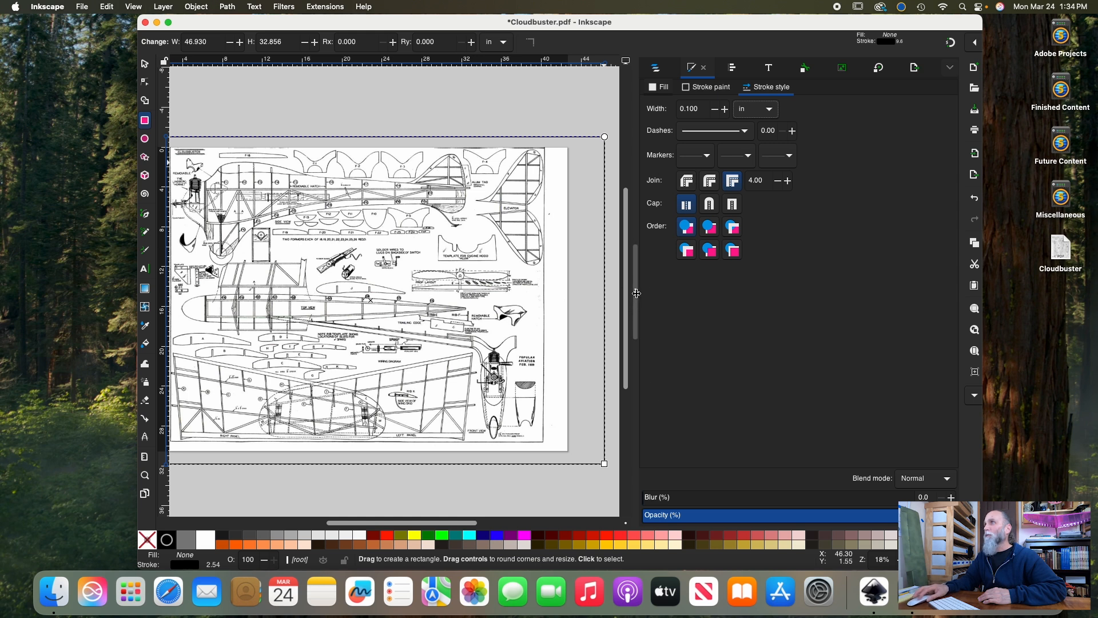
Resize the border rectangle to about 38.6 by 30.2 in so it closely frames the plan drawing and excludes the blank side margins
drag(636, 293, 954, 292)
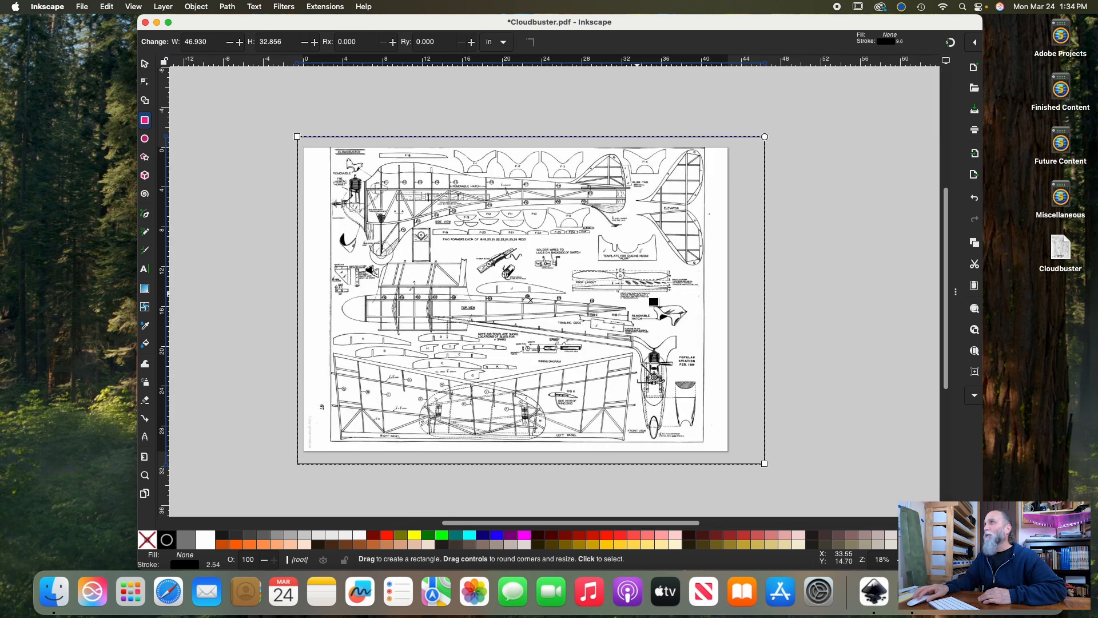
click(145, 64)
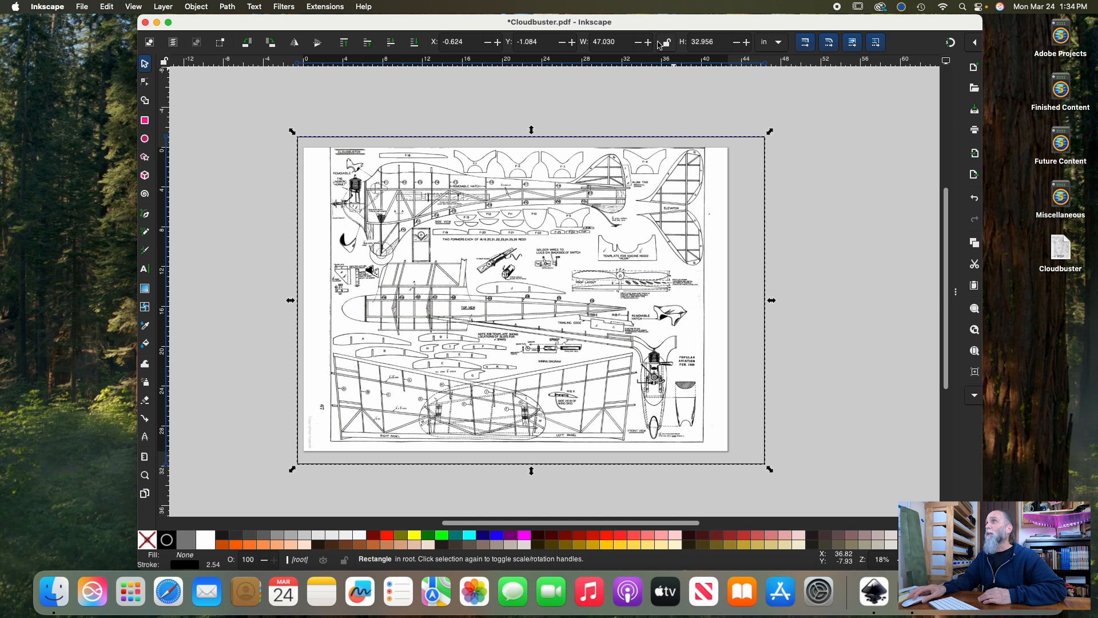
drag(531, 133, 531, 142)
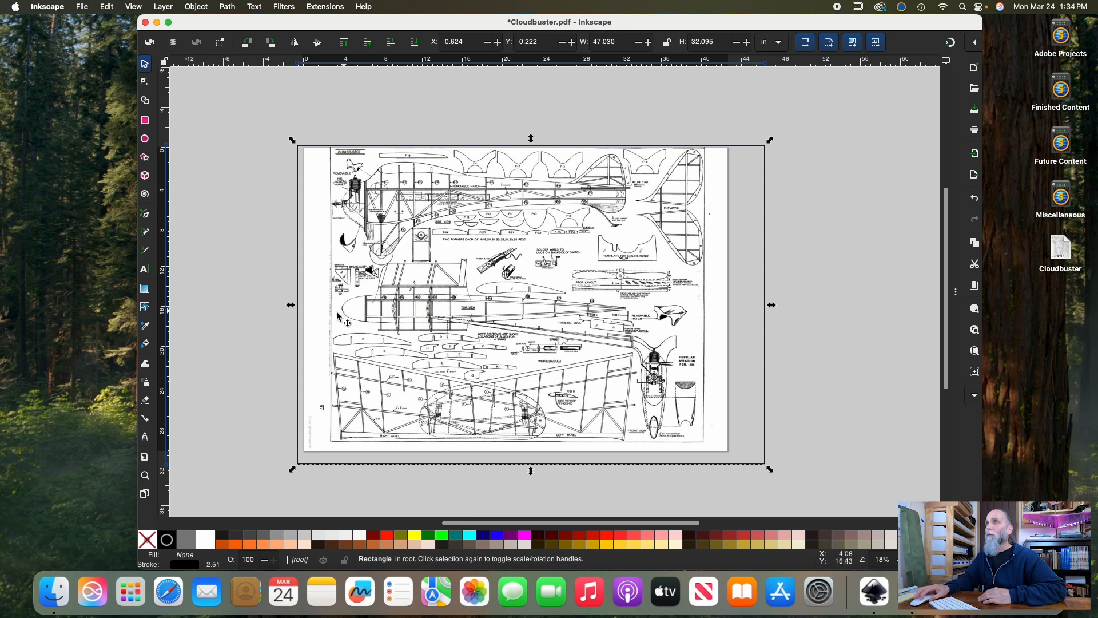
drag(292, 306, 321, 309)
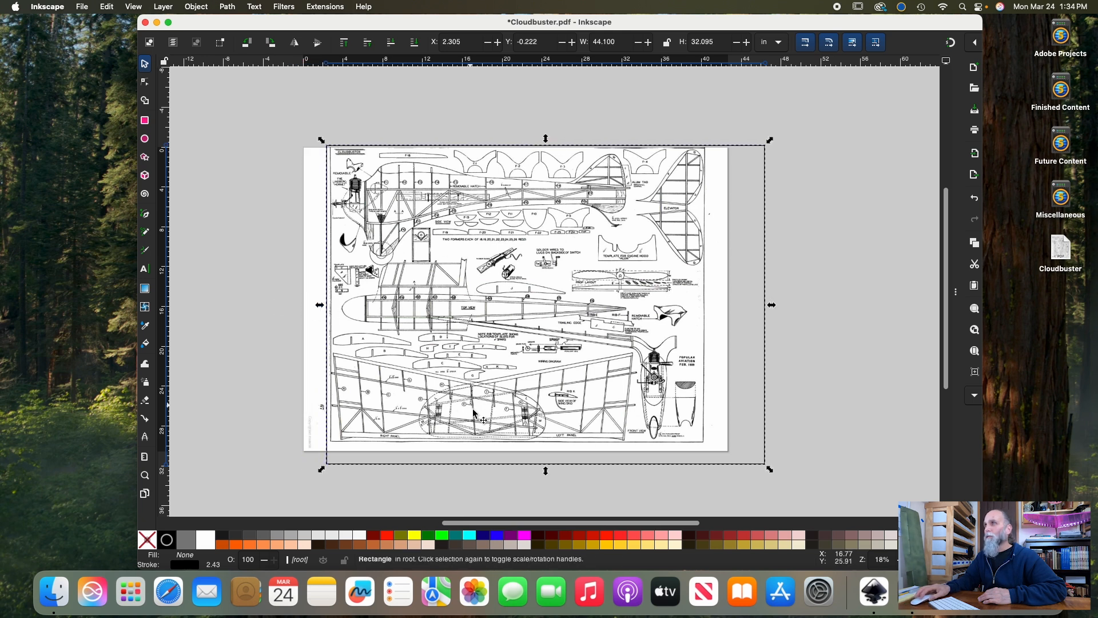
drag(546, 471, 547, 447)
drag(772, 296, 715, 296)
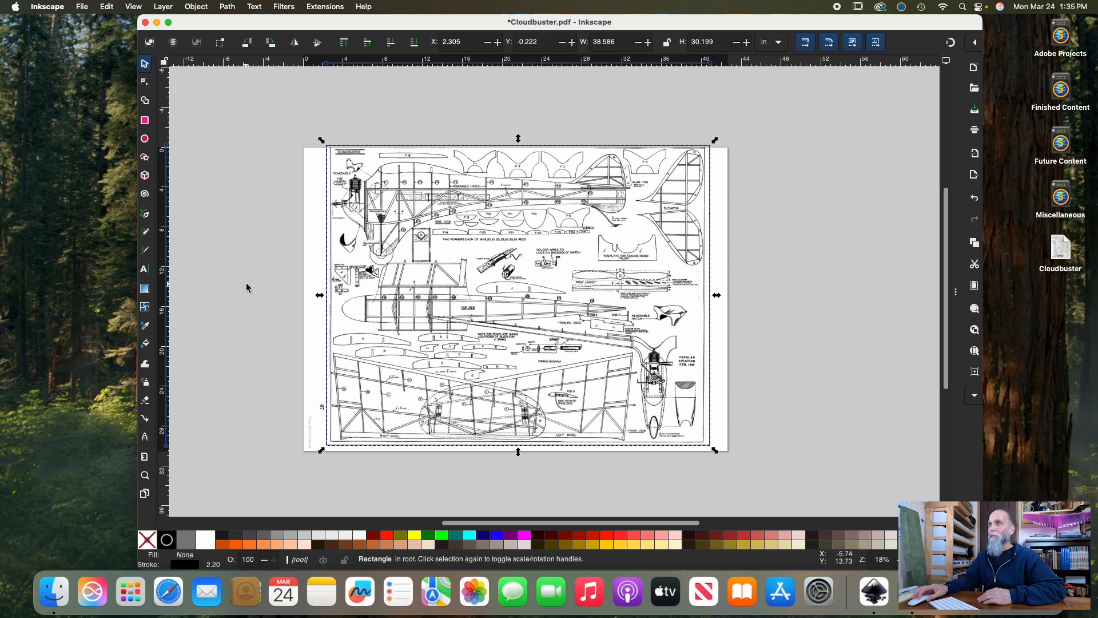
Clip the plan drawing to the border rectangle
shift+click(309, 248)
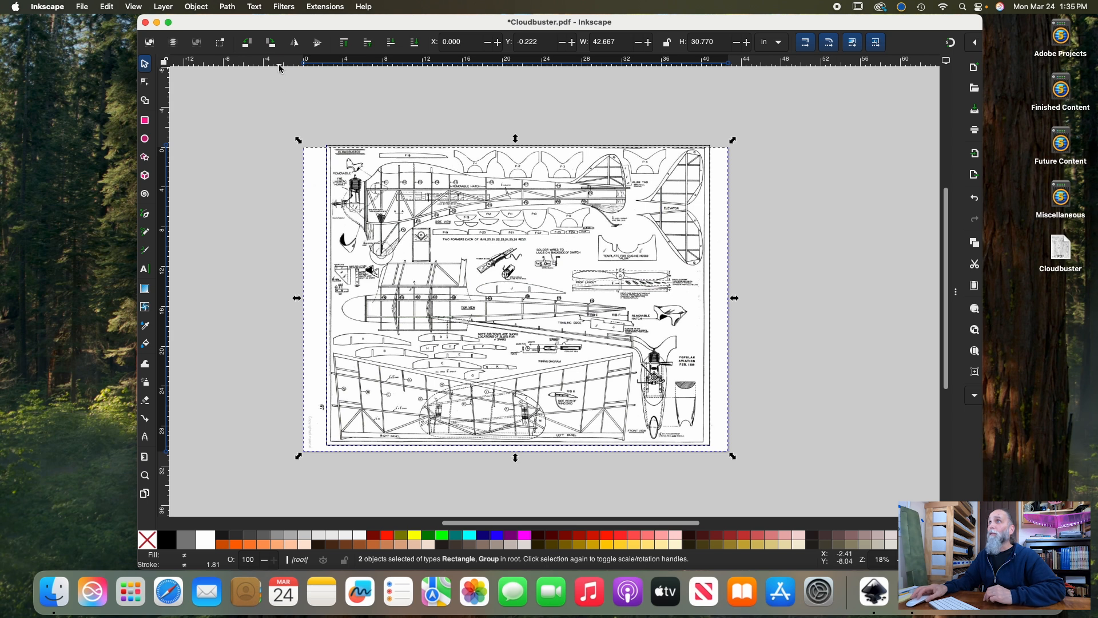
click(201, 8)
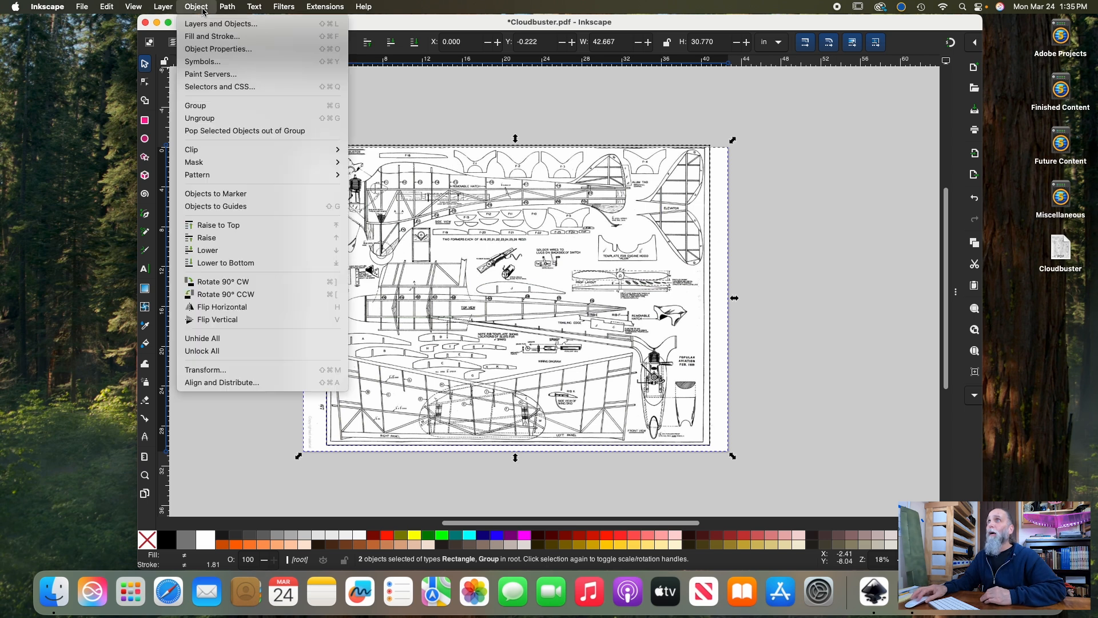
mouse_move(226, 150)
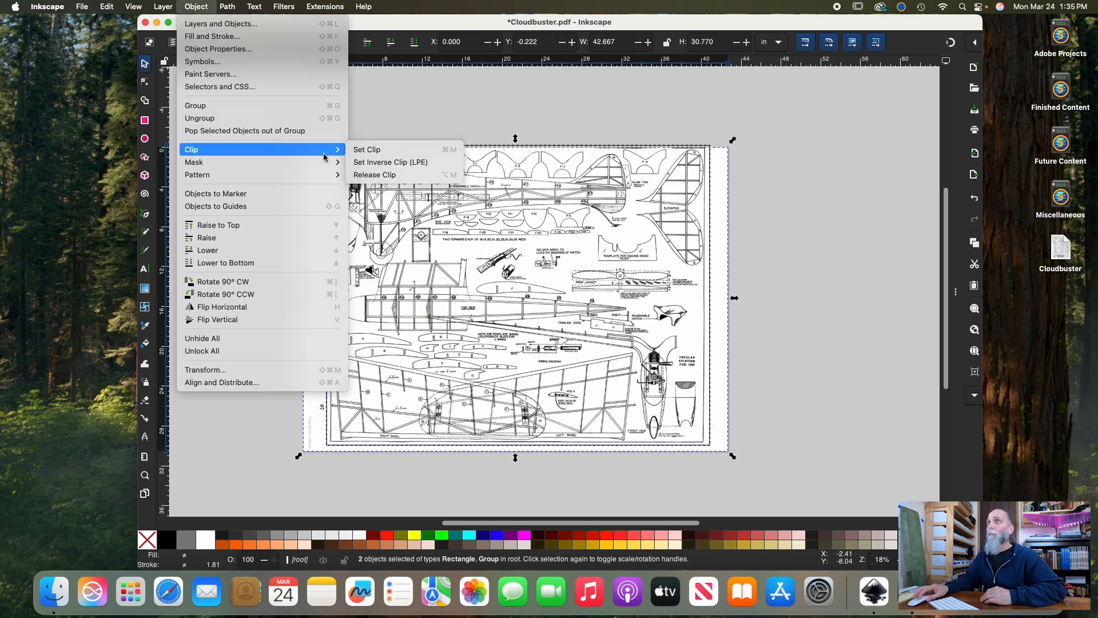
click(378, 151)
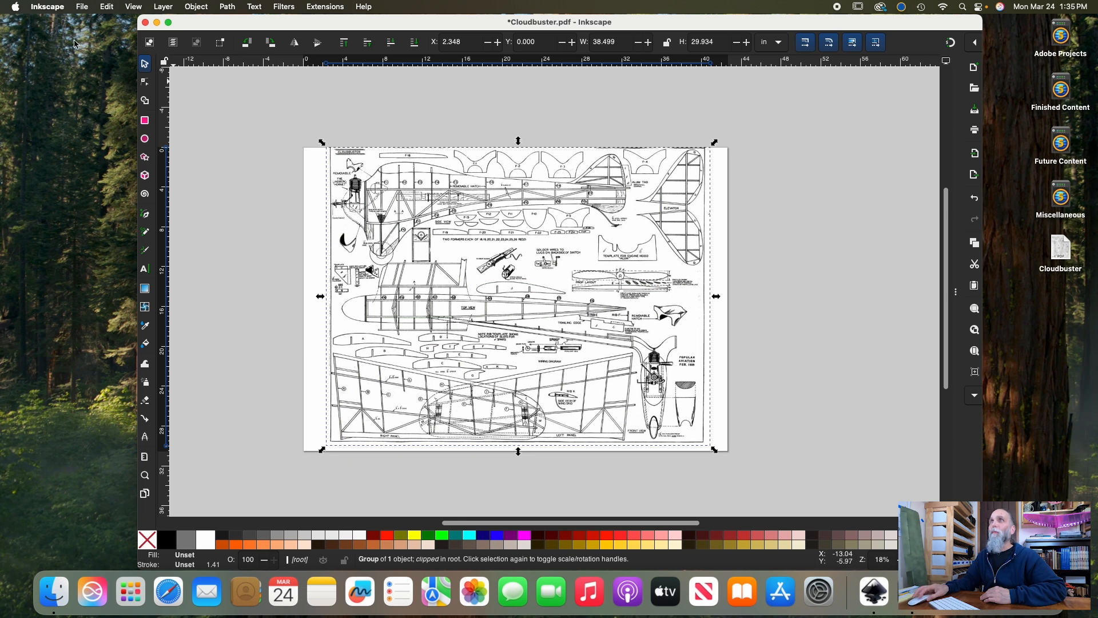
Resize the page to the clipped plan, close the document properties, and deselect the plan
click(83, 8)
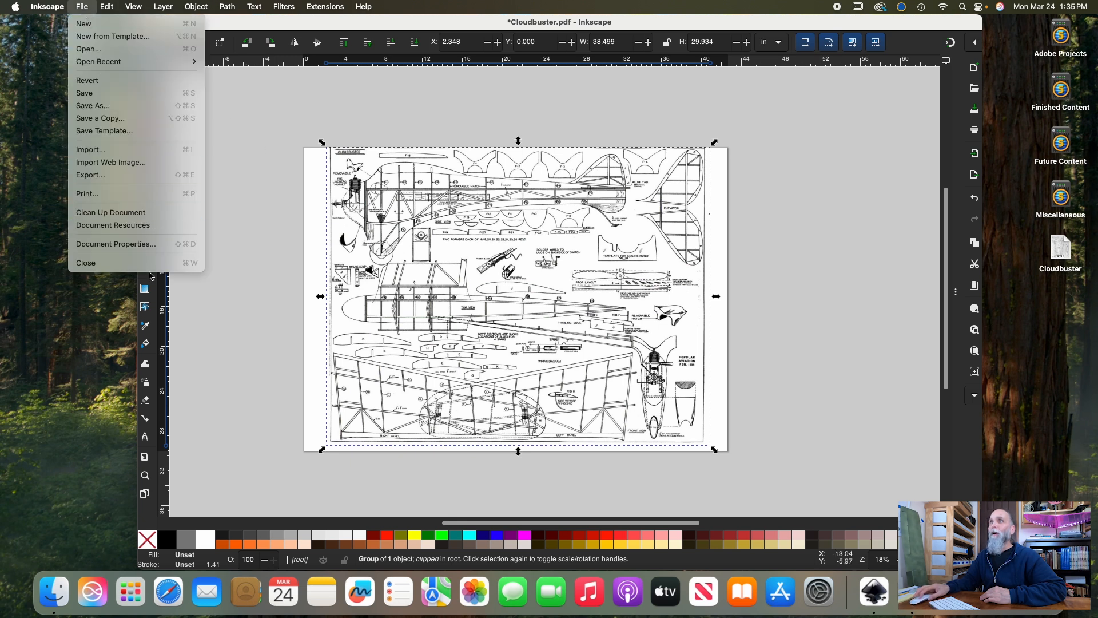
click(124, 244)
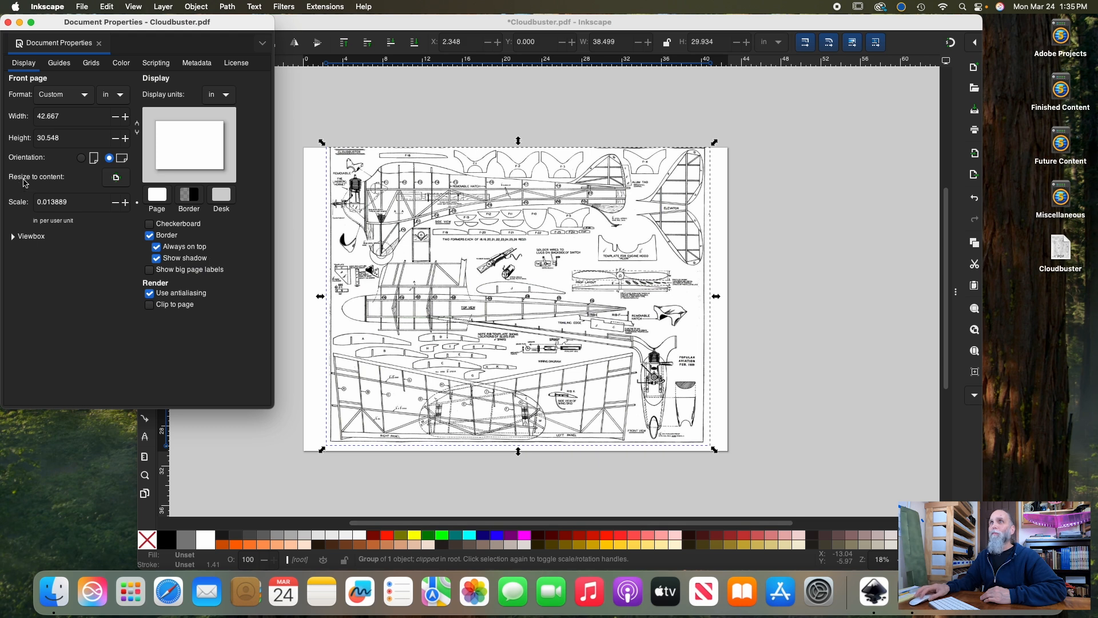
click(117, 179)
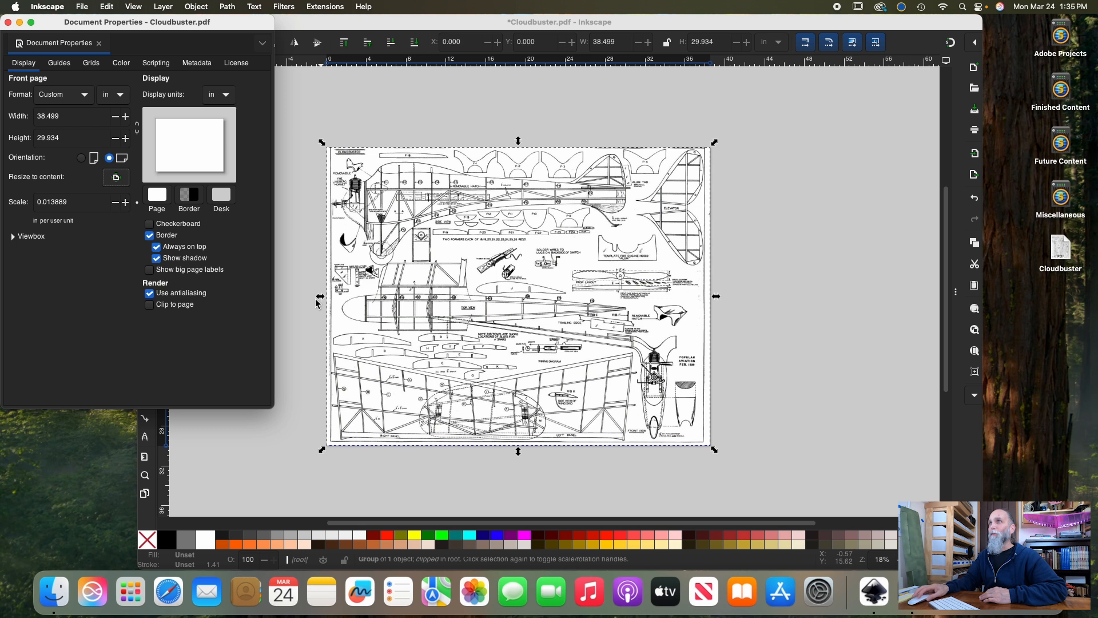
click(7, 22)
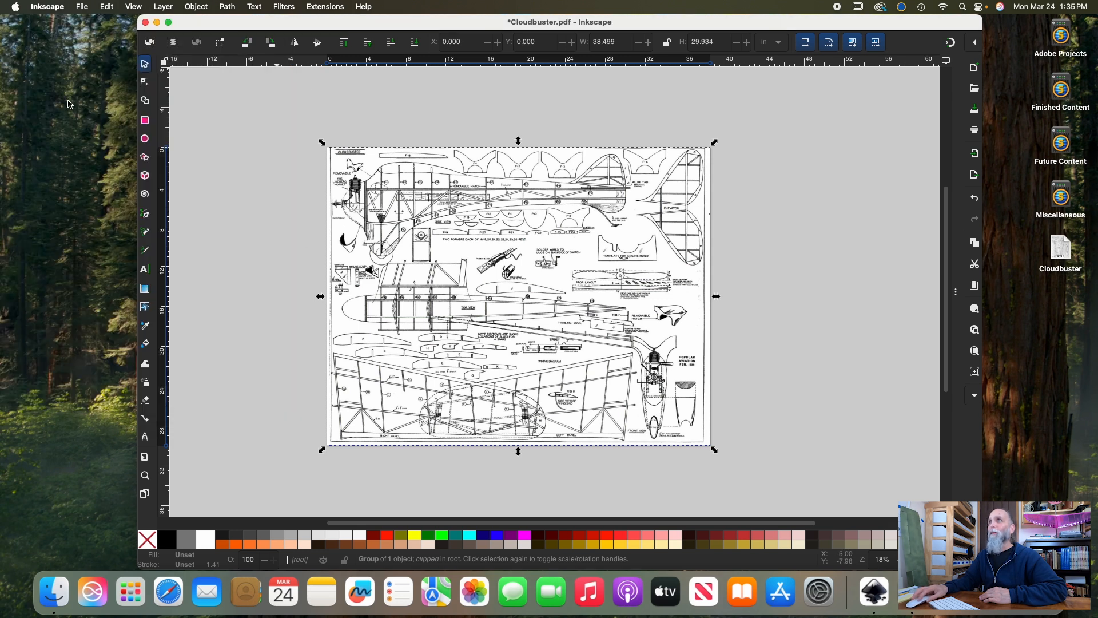
click(275, 229)
scroll(464, 297, down, 2)
scroll(466, 297, up, 2)
scroll(505, 297, left, 2)
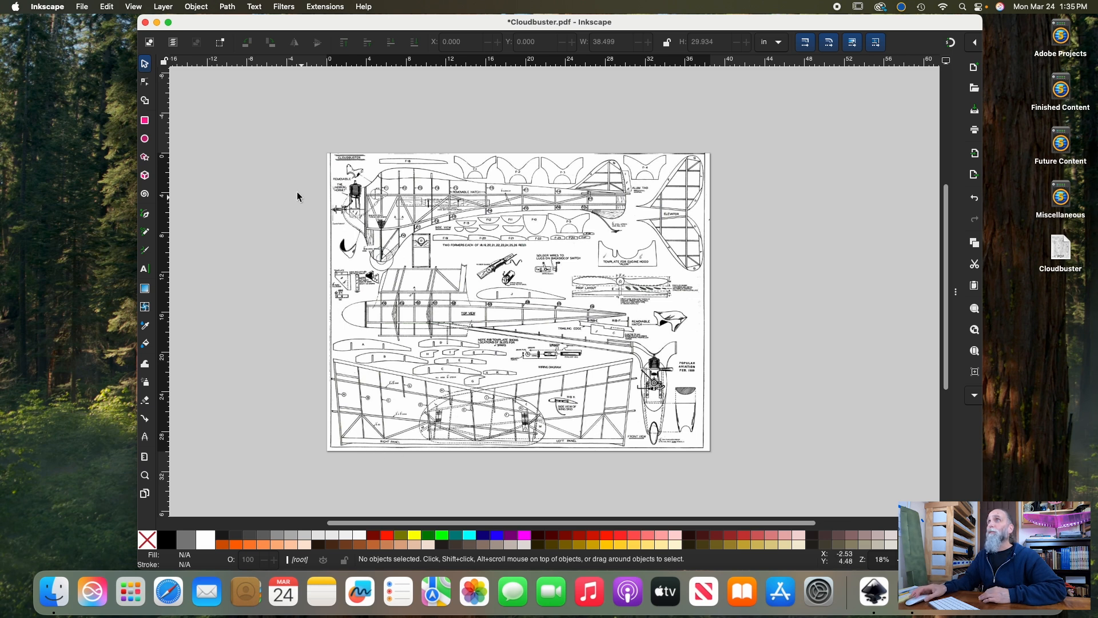
Open the export settings for the whole document and choose PDF as the file format
click(957, 293)
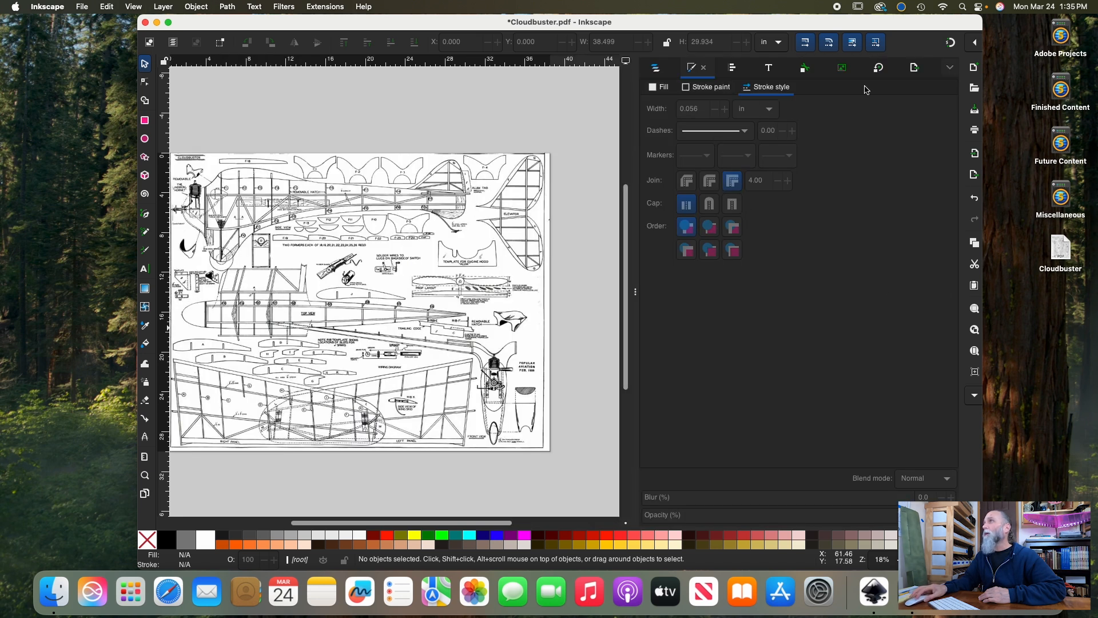
click(914, 68)
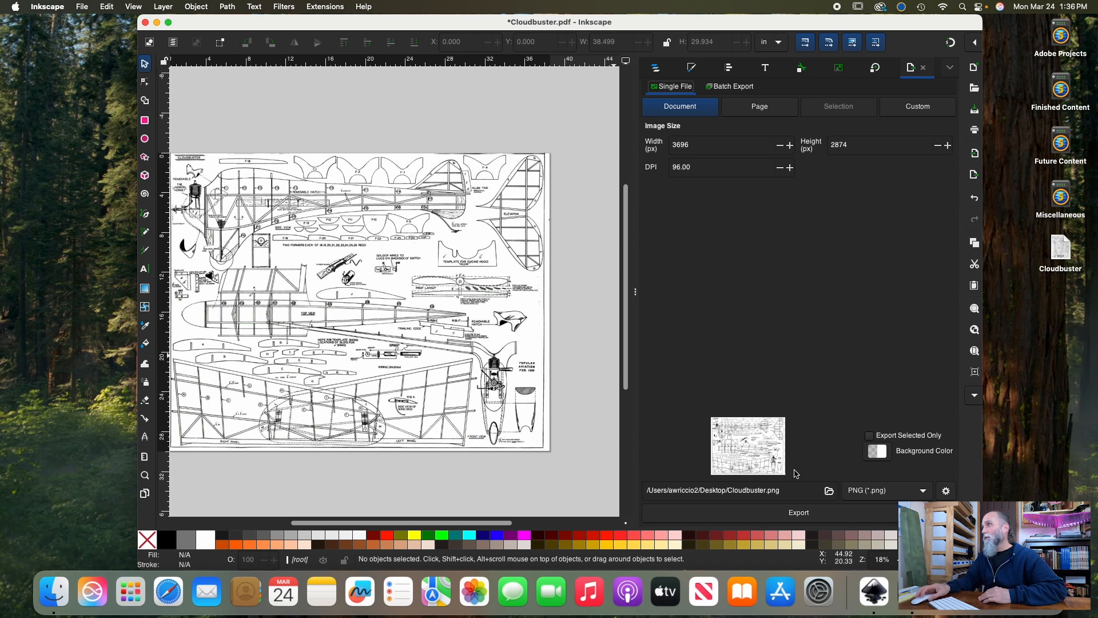
click(929, 496)
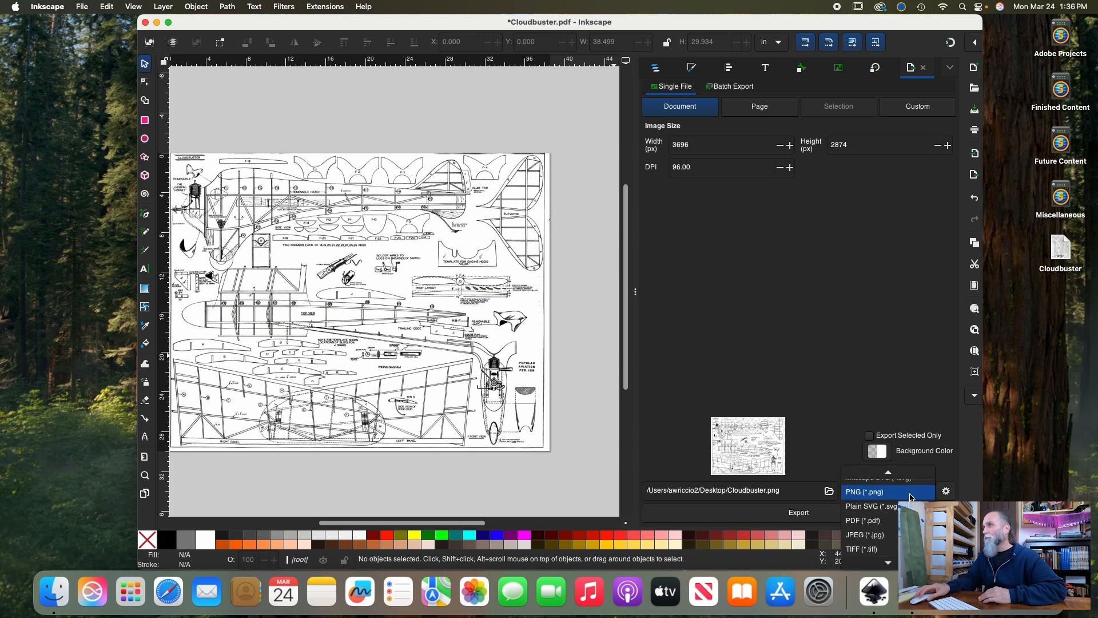
click(886, 523)
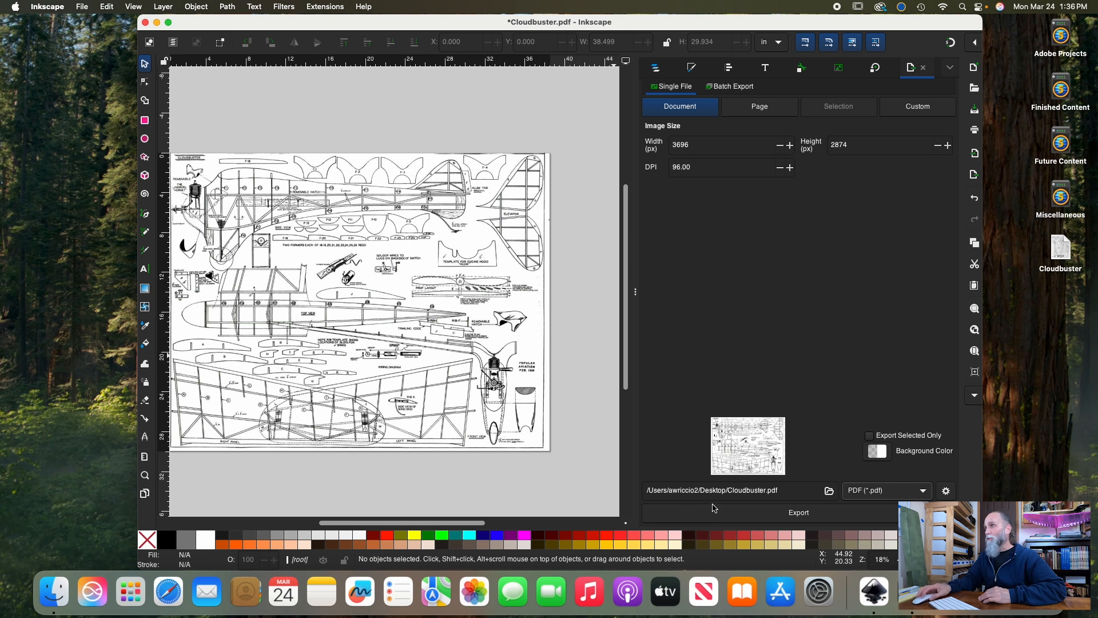
Name the export file Cloudbuster_edit.pdf on the Desktop and export it
click(767, 490)
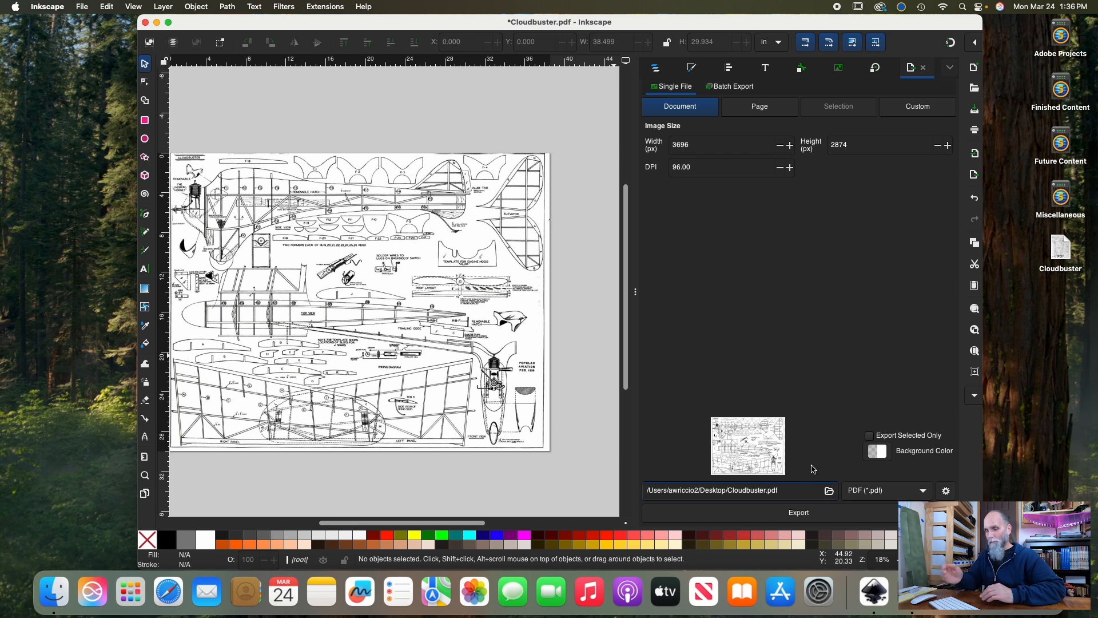
key(super+minus)
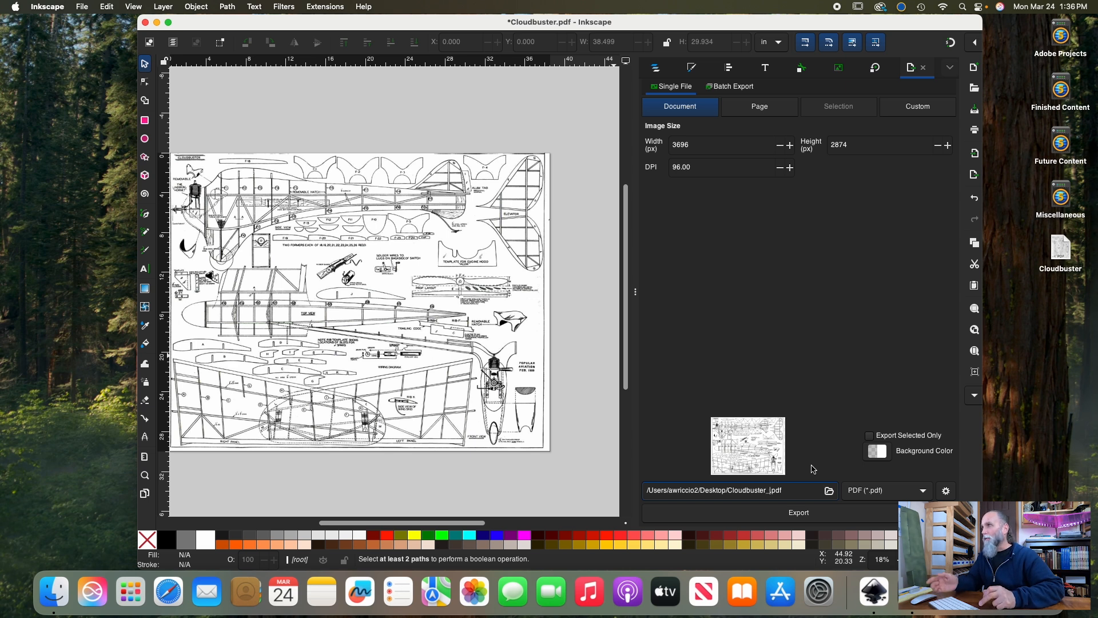
text(edit)
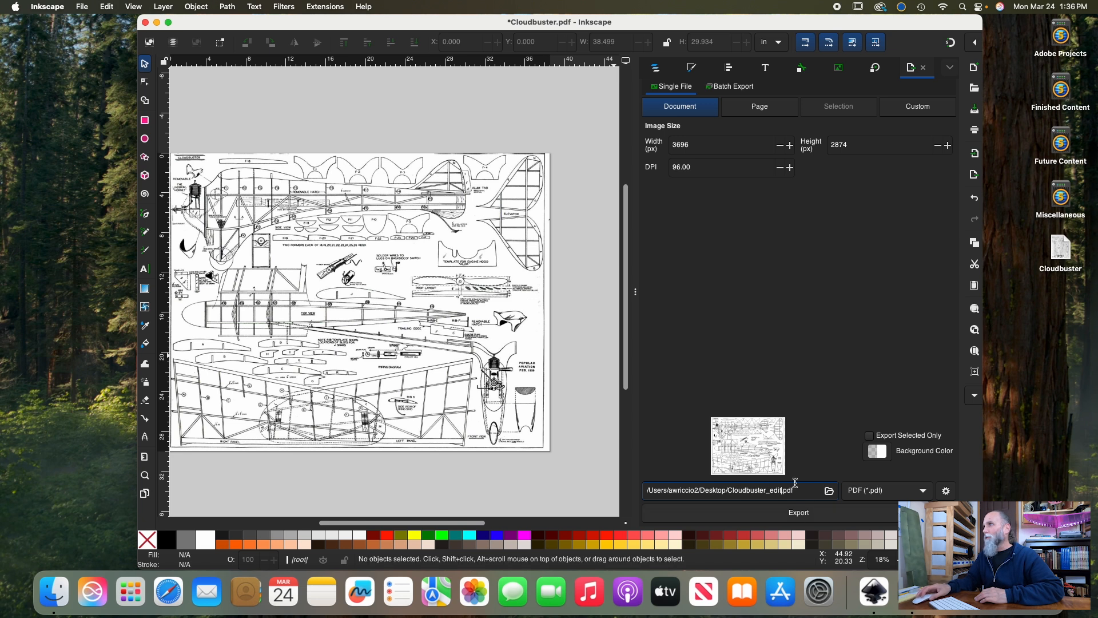
click(806, 516)
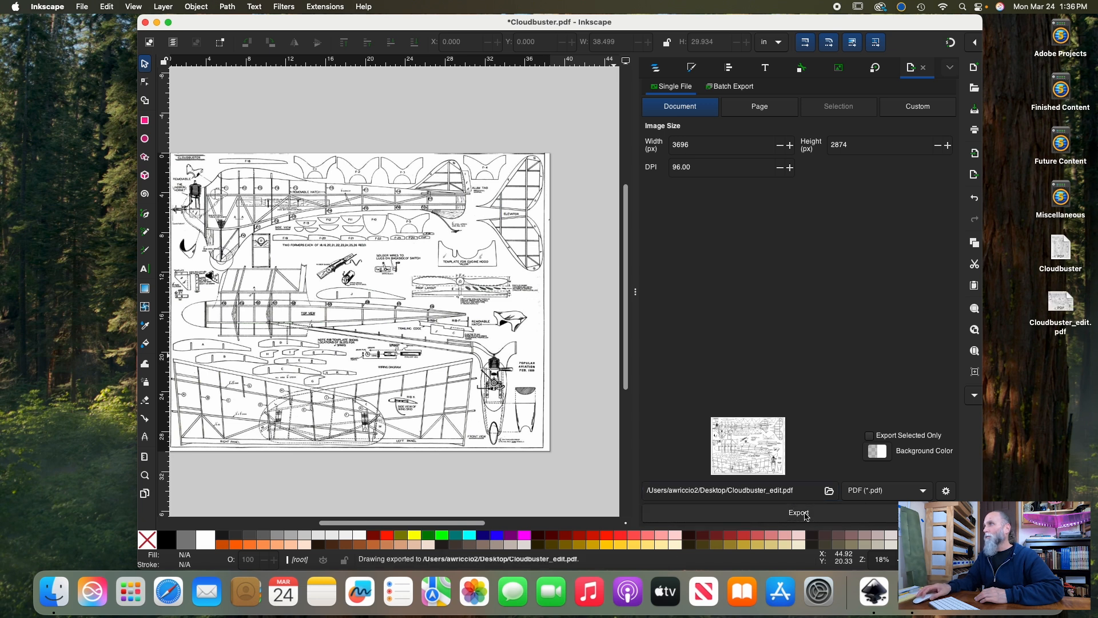